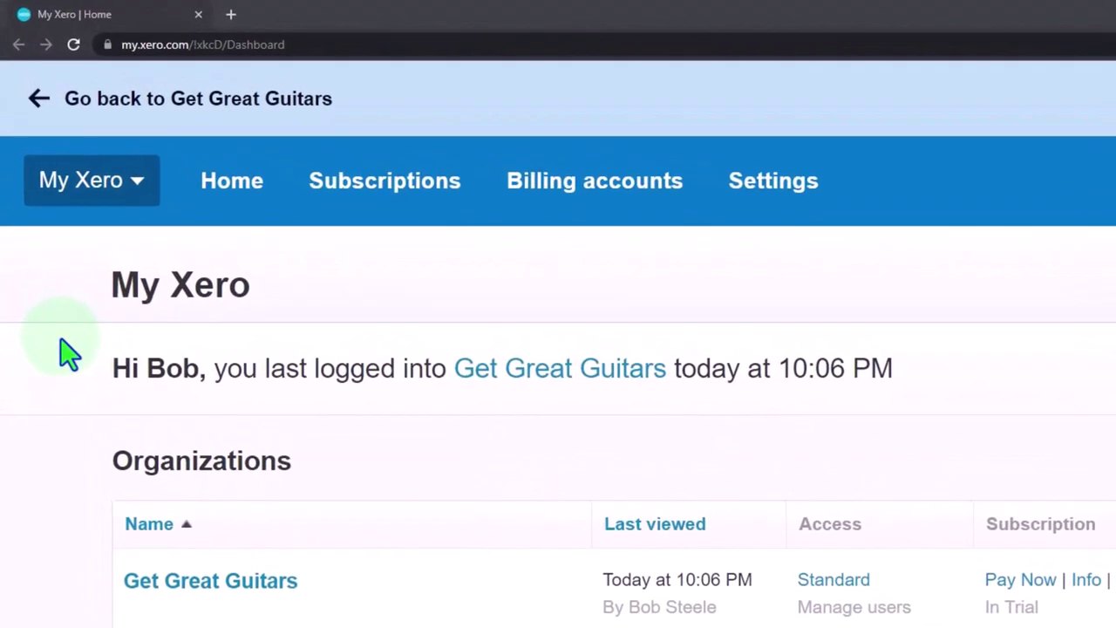
Open the Get Great Guitars dashboard and duplicate its browser tab twice to get three copies.
{"action": "left_click", "coordinate": [143, 586]}
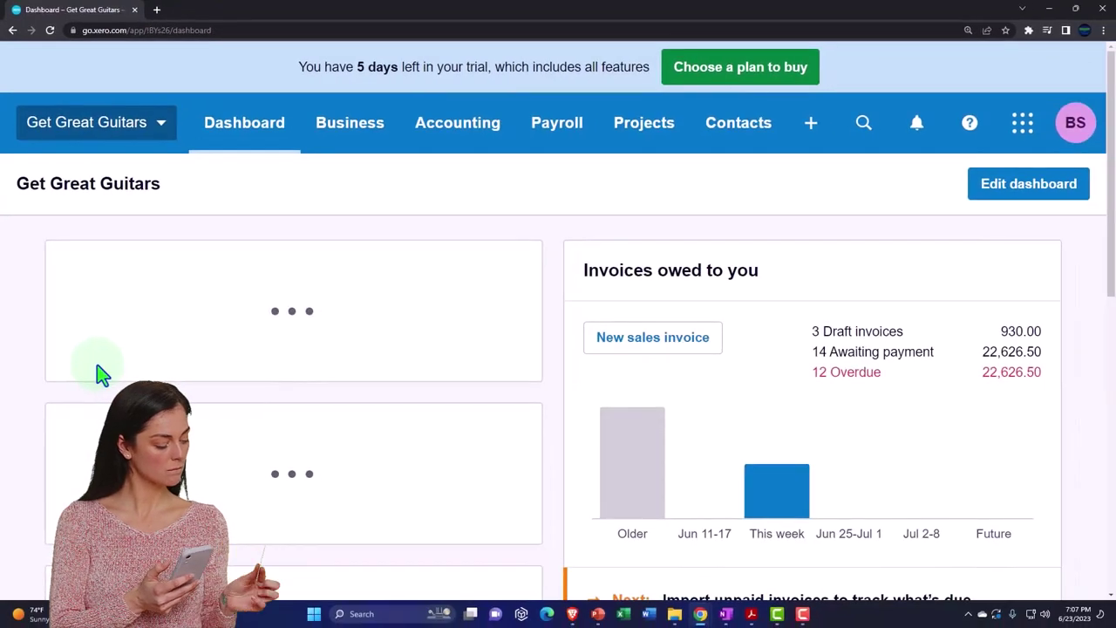
{"action": "right_click", "coordinate": [96, 18]}
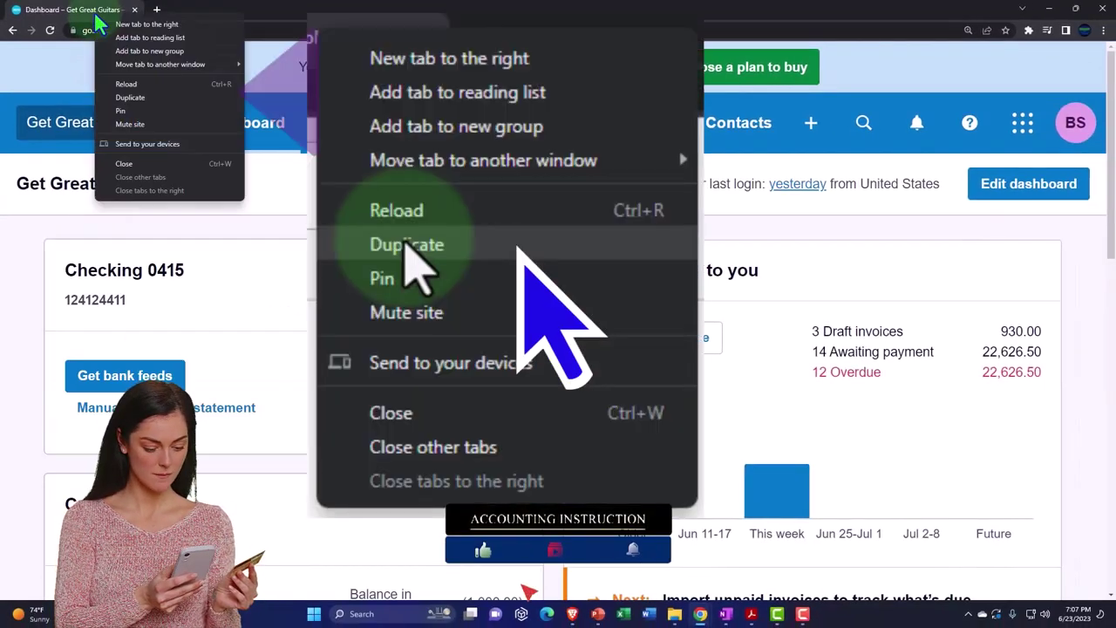
{"action": "left_click", "coordinate": [152, 97]}
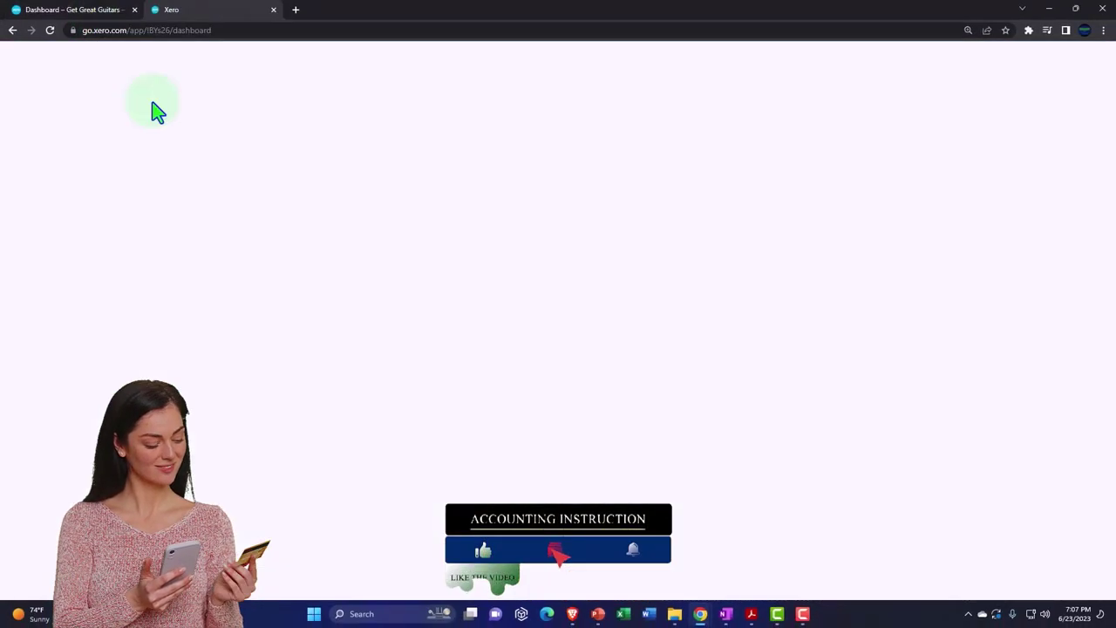
{"action": "right_click", "coordinate": [204, 18]}
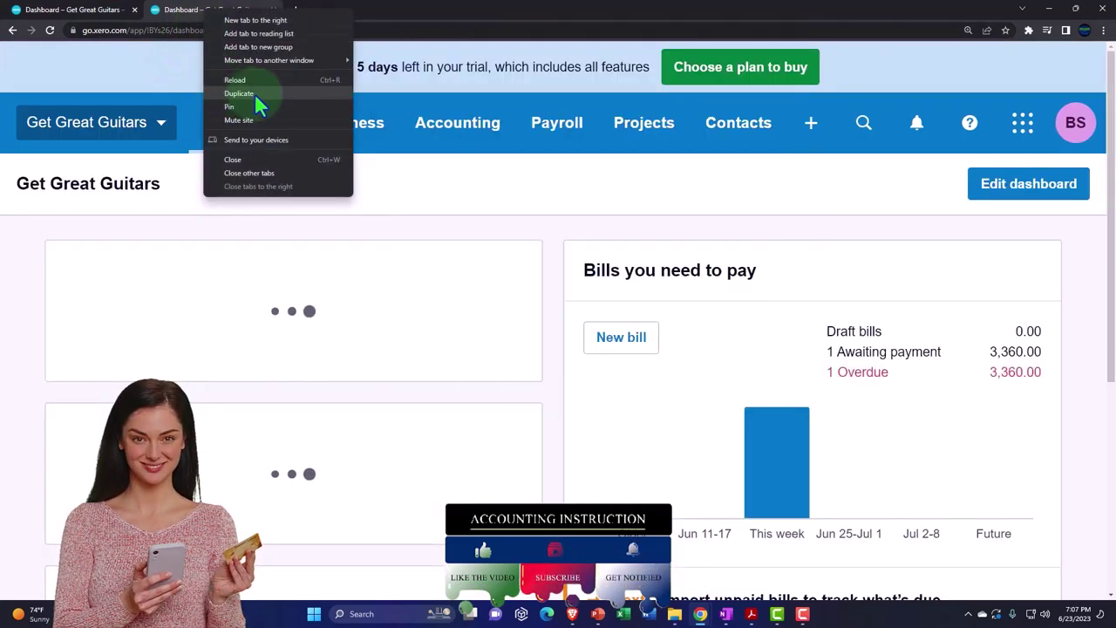
{"action": "left_click", "coordinate": [255, 94]}
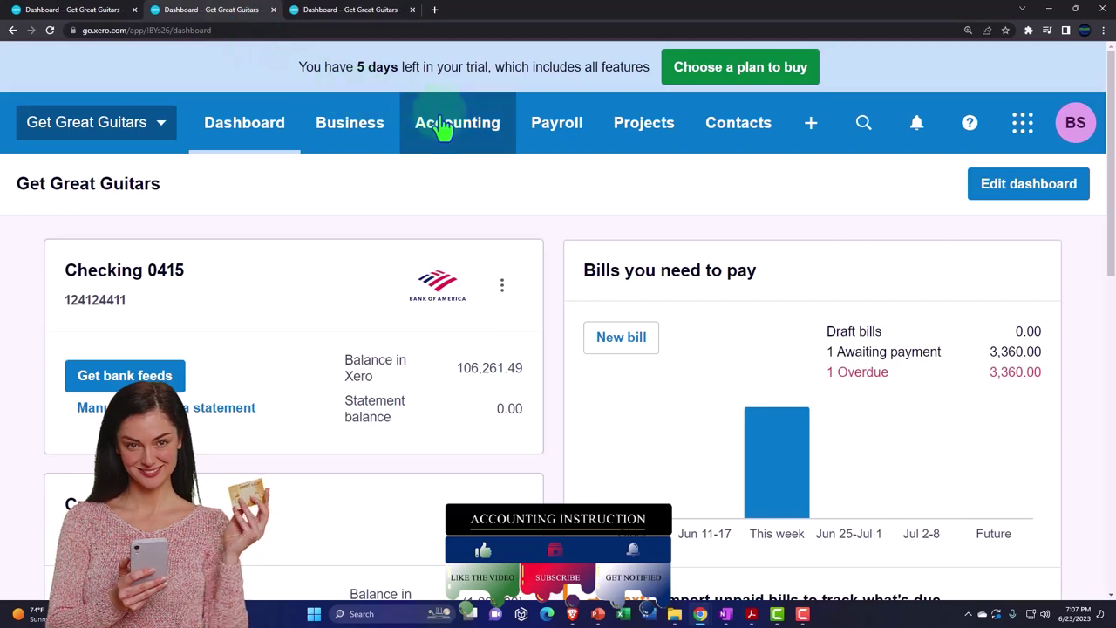
In the second tab, open the Balance Sheet Standard Custom report as of December 31, 2023, and scroll through it.
{"action": "left_click", "coordinate": [443, 127]}
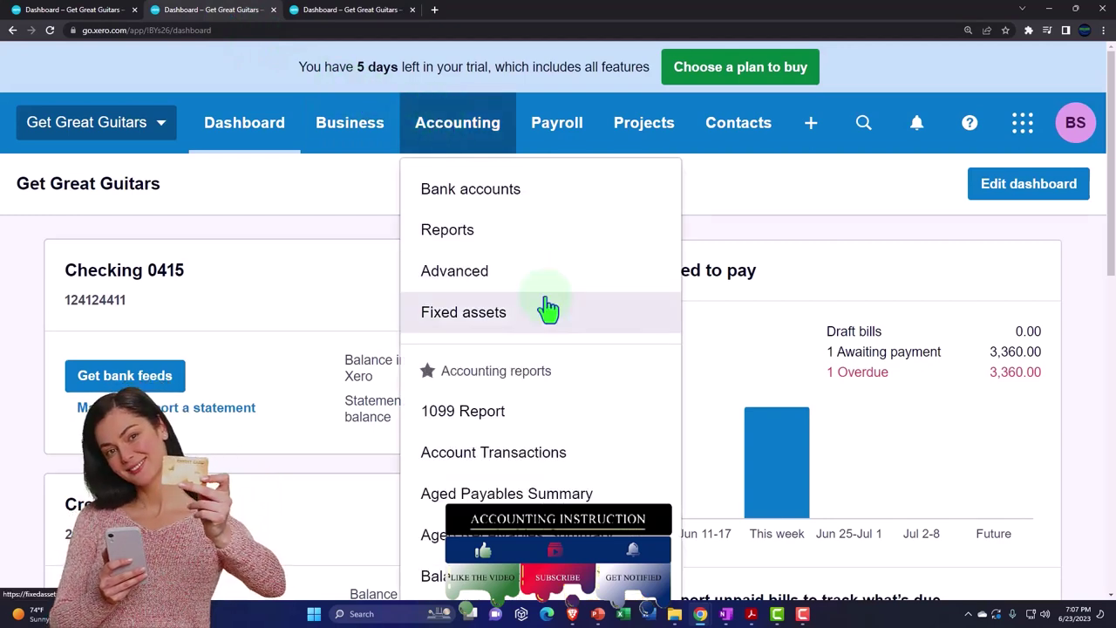
{"action": "scroll", "coordinate": [548, 309], "scroll_direction": "down", "scroll_amount": 2}
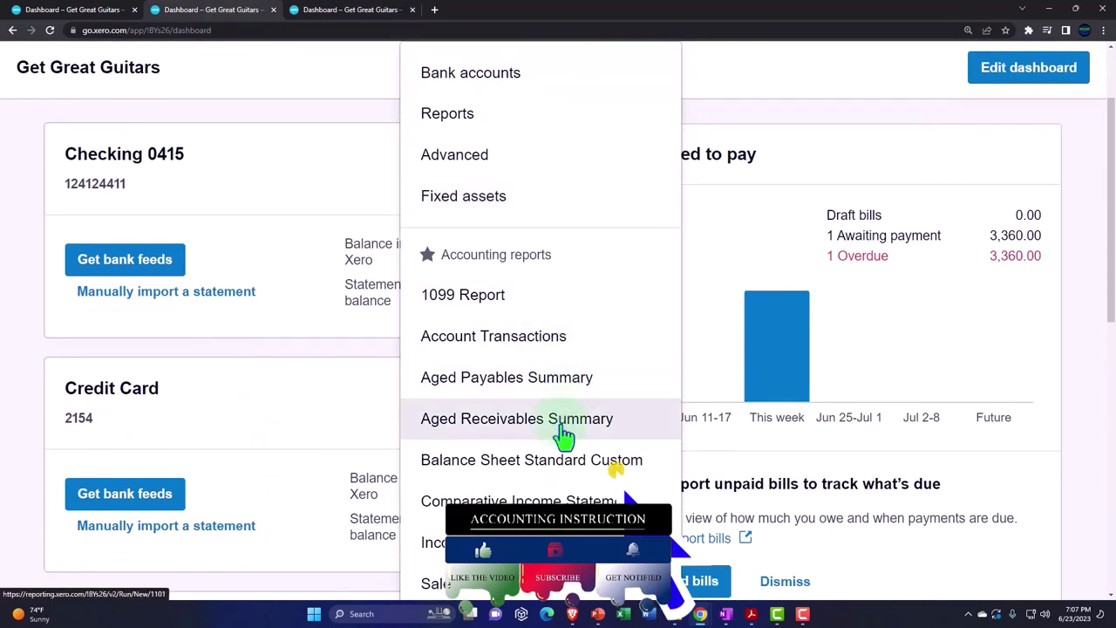
{"action": "left_click", "coordinate": [554, 462]}
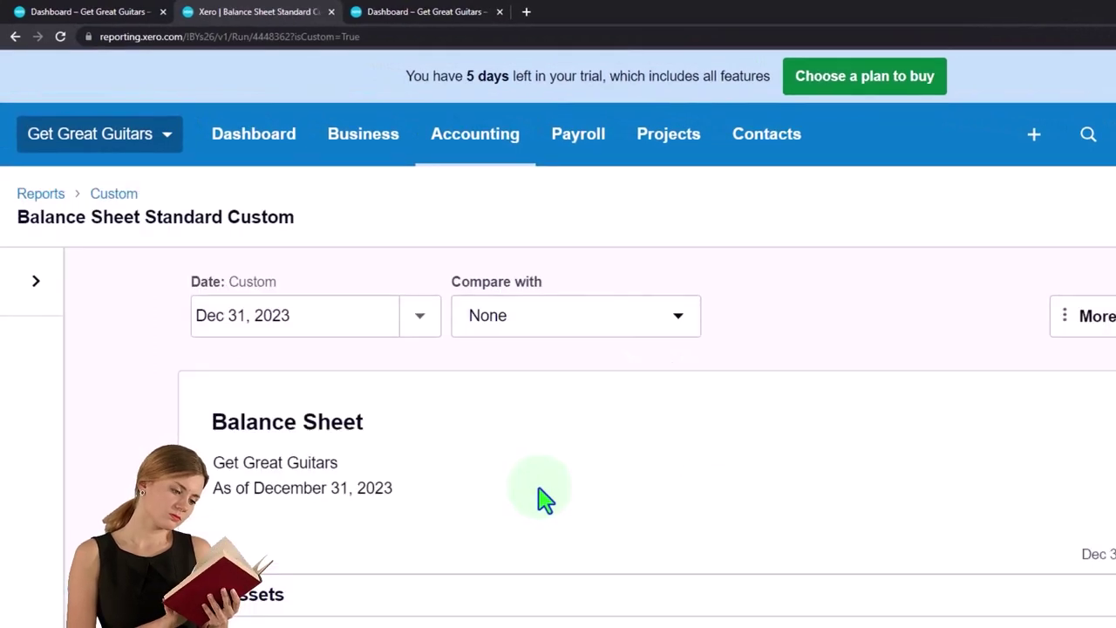
{"action": "scroll", "coordinate": [544, 498], "scroll_direction": "down", "scroll_amount": 7}
{"action": "scroll", "coordinate": [541, 499], "scroll_direction": "down", "scroll_amount": 4}
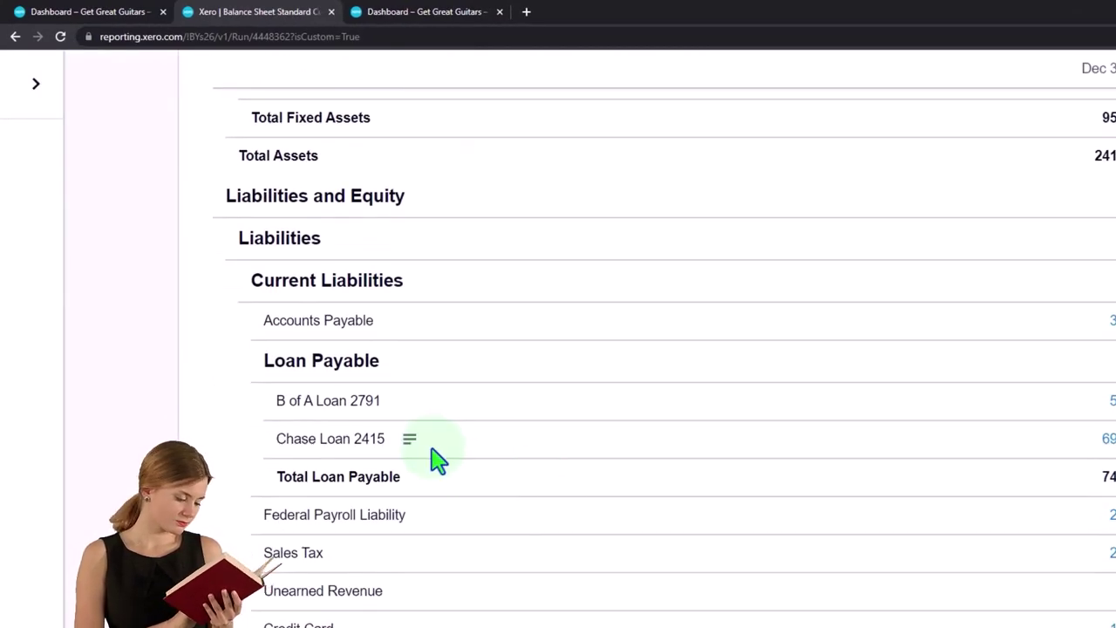
{"action": "left_click", "coordinate": [416, 11]}
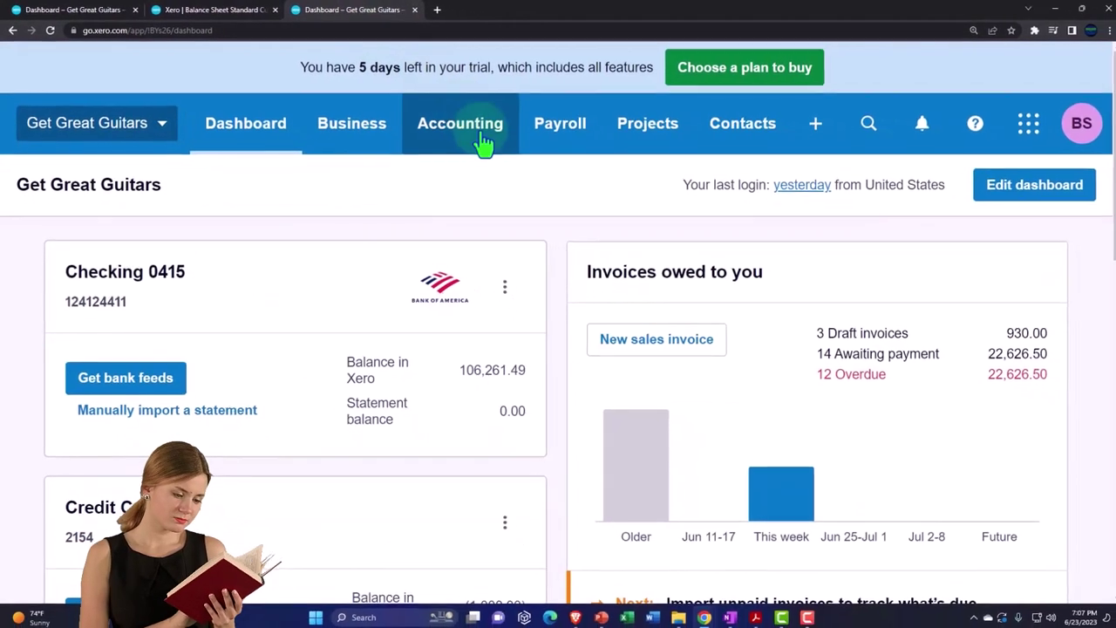
In the third tab, open the Comparative Income Statement comparing January and February 2023.
{"action": "left_click", "coordinate": [526, 146]}
{"action": "scroll", "coordinate": [498, 250], "scroll_direction": "down", "scroll_amount": 1}
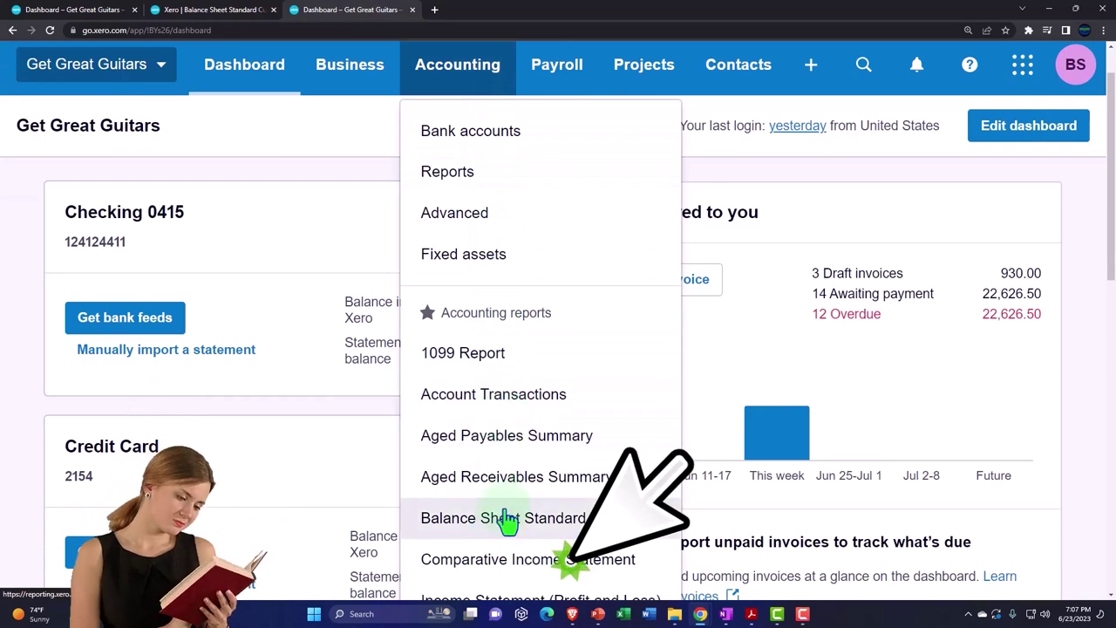
{"action": "left_click", "coordinate": [499, 582]}
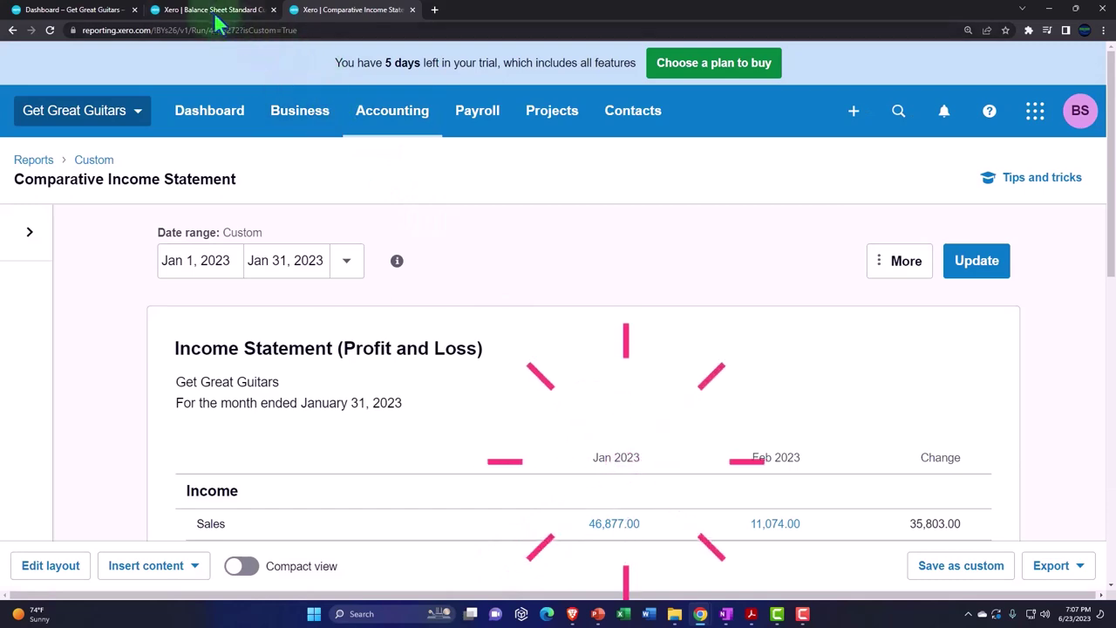
Return to the Balance Sheet report and scroll back to its top.
{"action": "left_click", "coordinate": [250, 12]}
{"action": "scroll", "coordinate": [258, 192], "scroll_direction": "up", "scroll_amount": 5}
{"action": "scroll", "coordinate": [263, 236], "scroll_direction": "up", "scroll_amount": 3}
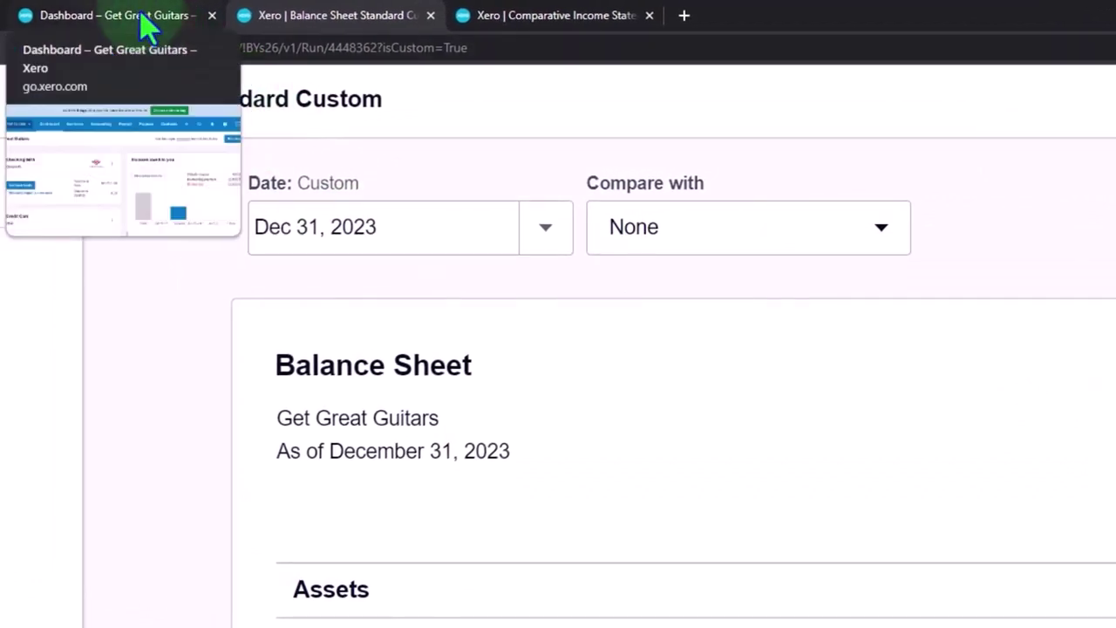
In the first tab, open the Chart of accounts from Accounting's Advanced section and scroll to the account list.
{"action": "left_click", "coordinate": [145, 26]}
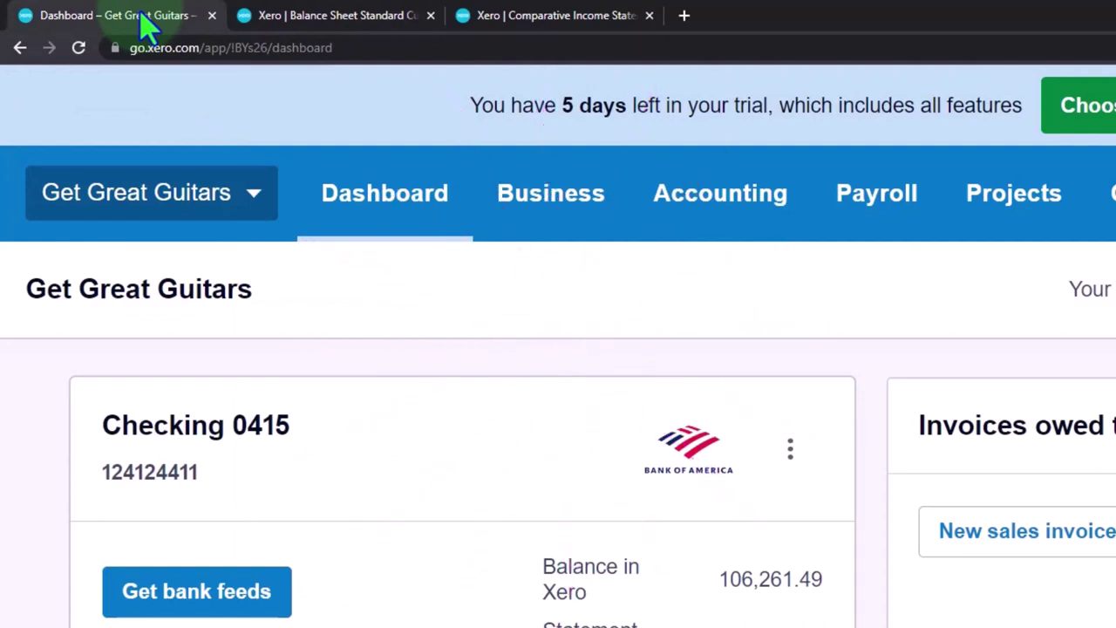
{"action": "left_click", "coordinate": [701, 228]}
{"action": "scroll", "coordinate": [723, 340], "scroll_direction": "down", "scroll_amount": 5}
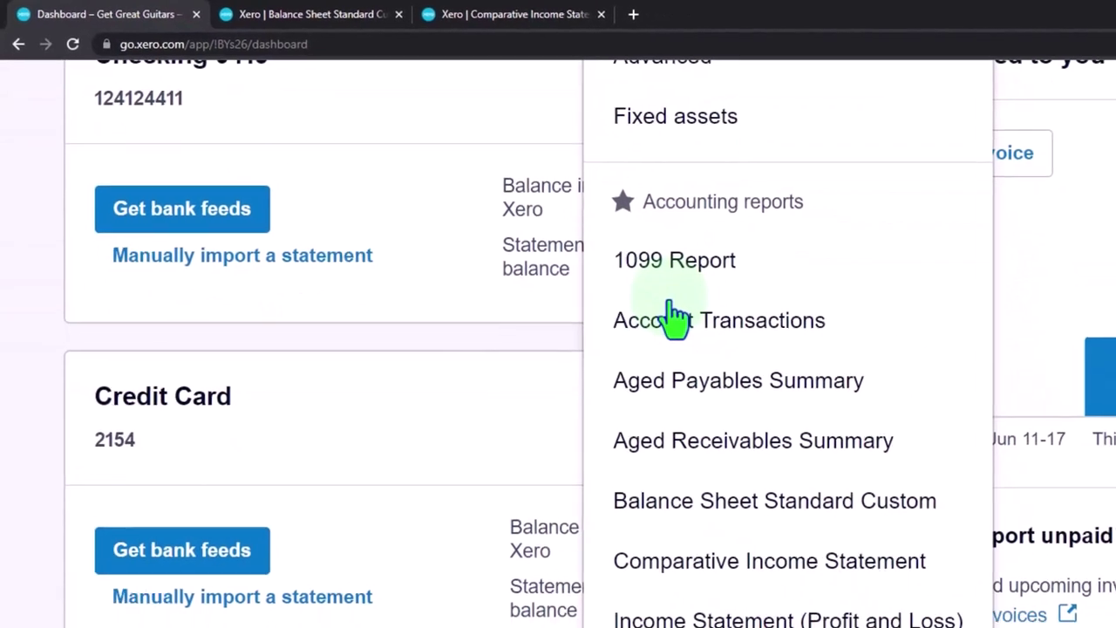
{"action": "scroll", "coordinate": [676, 318], "scroll_direction": "down", "scroll_amount": 3}
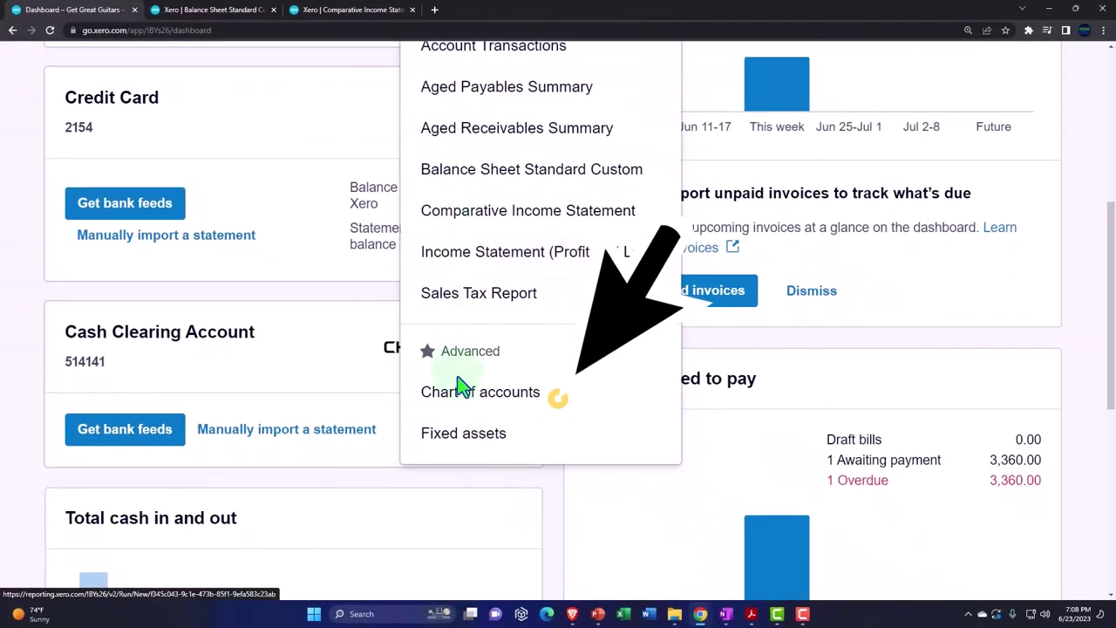
{"action": "left_click", "coordinate": [458, 384]}
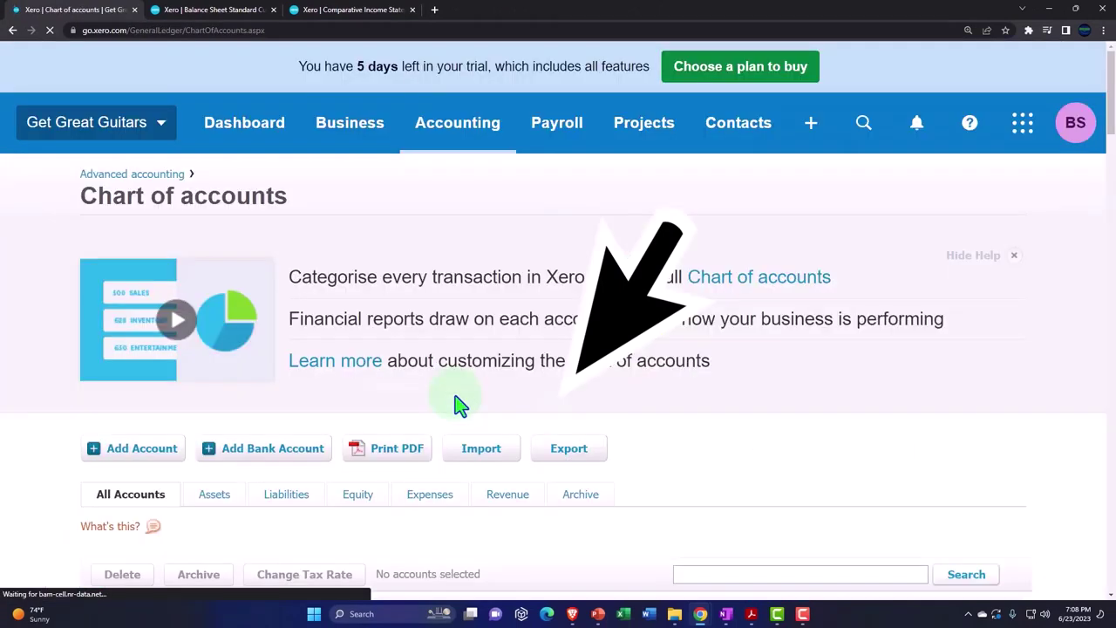
{"action": "scroll", "coordinate": [460, 403], "scroll_direction": "down", "scroll_amount": 3}
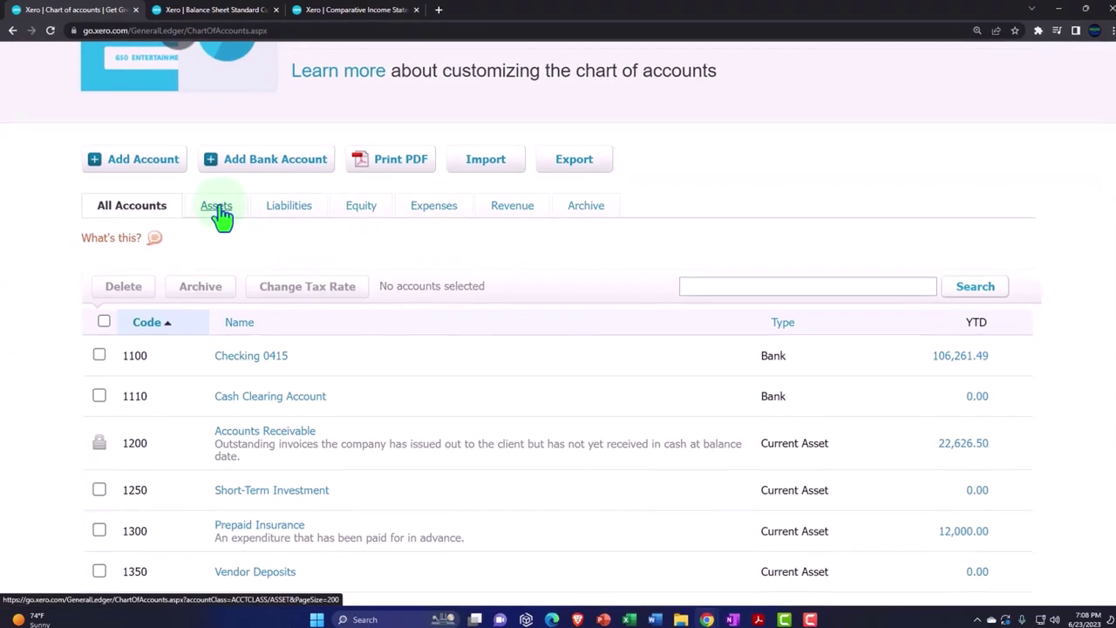
Filter the Chart of accounts to Assets and scroll to fixed asset accounts 1520, 1521, 1530 and 1531.
{"action": "left_click", "coordinate": [220, 209]}
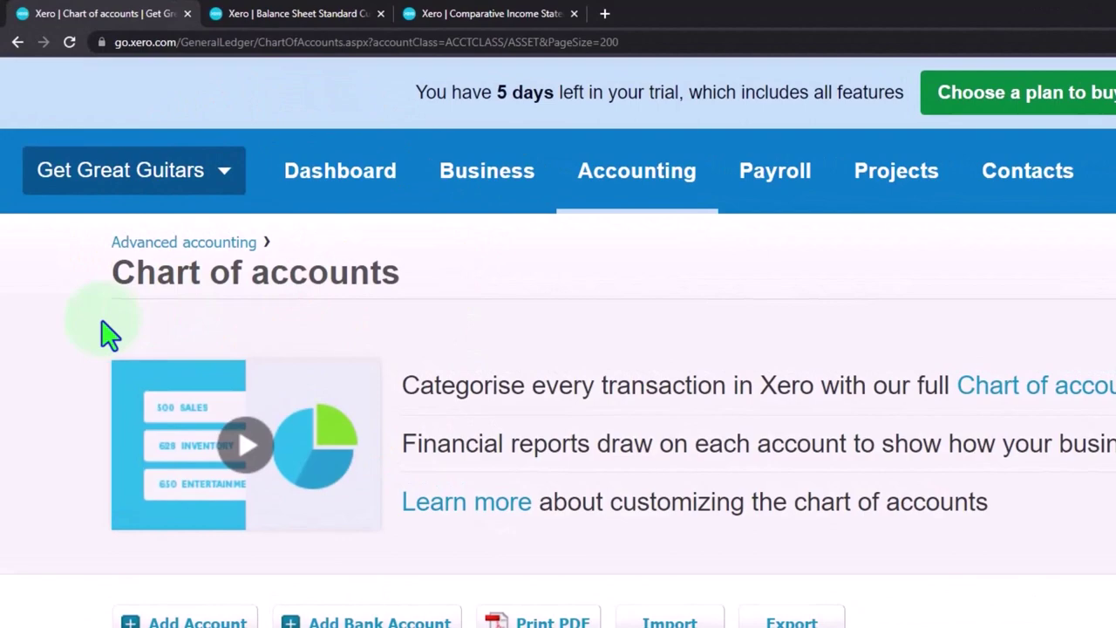
{"action": "scroll", "coordinate": [100, 334], "scroll_direction": "down", "scroll_amount": 6}
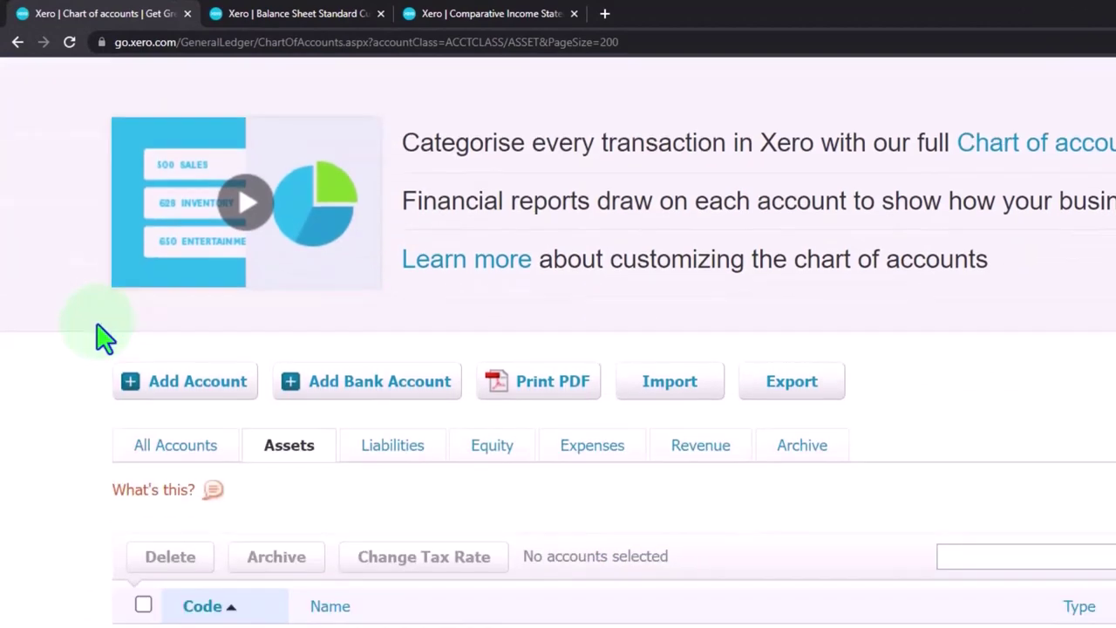
{"action": "scroll", "coordinate": [103, 336], "scroll_direction": "down", "scroll_amount": 2}
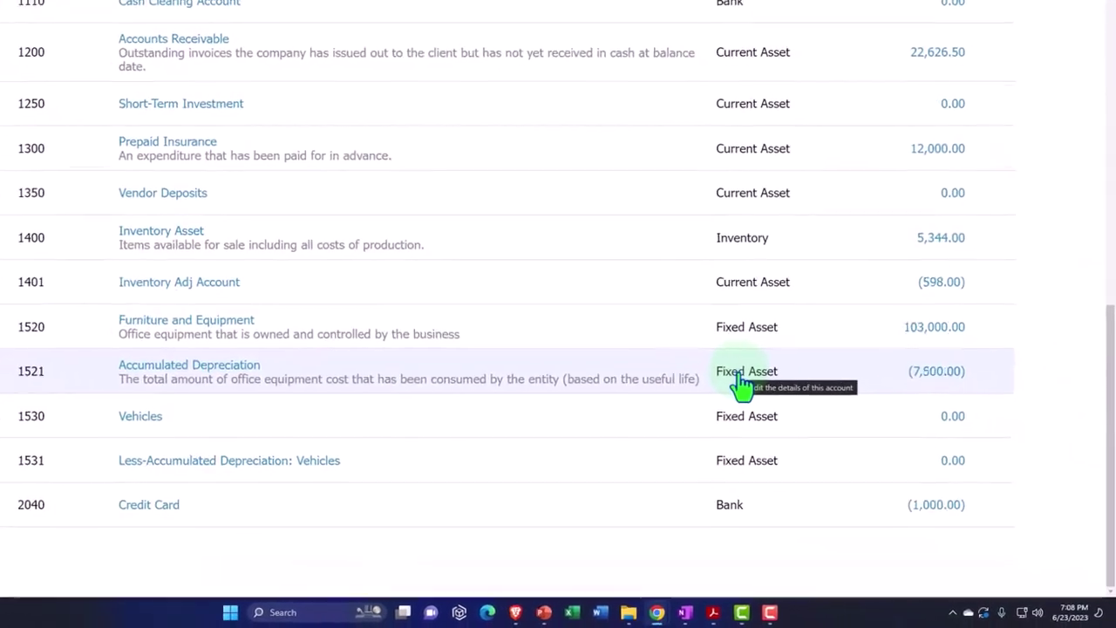
{"action": "left_click", "coordinate": [739, 384]}
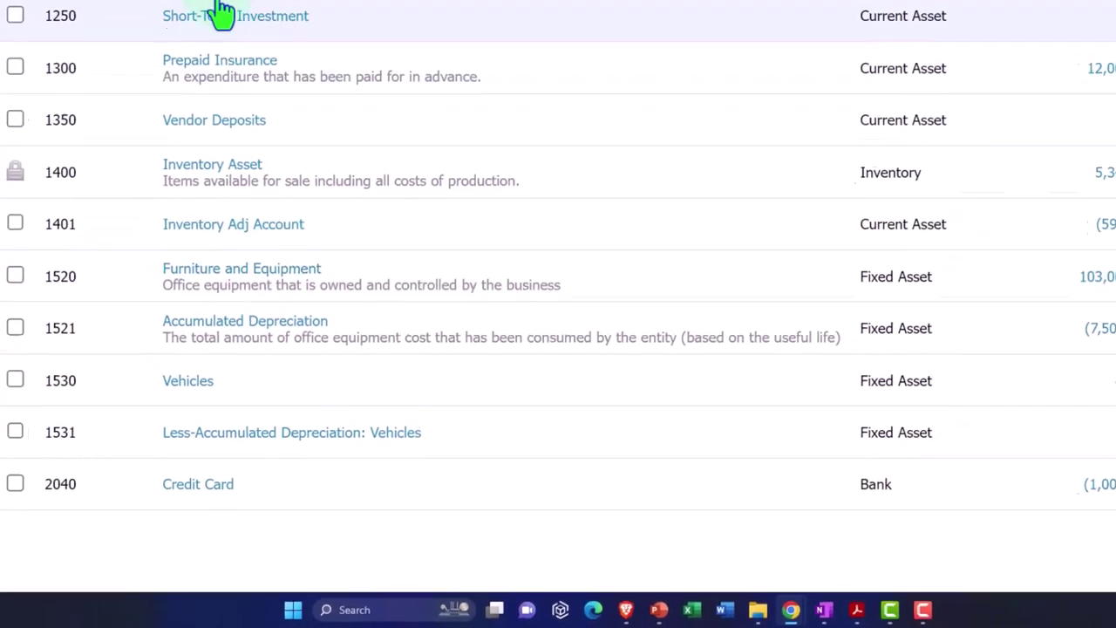
Back on the Balance Sheet, scroll to Fixed Assets totalling 95,500.00.
{"action": "left_click", "coordinate": [214, 9]}
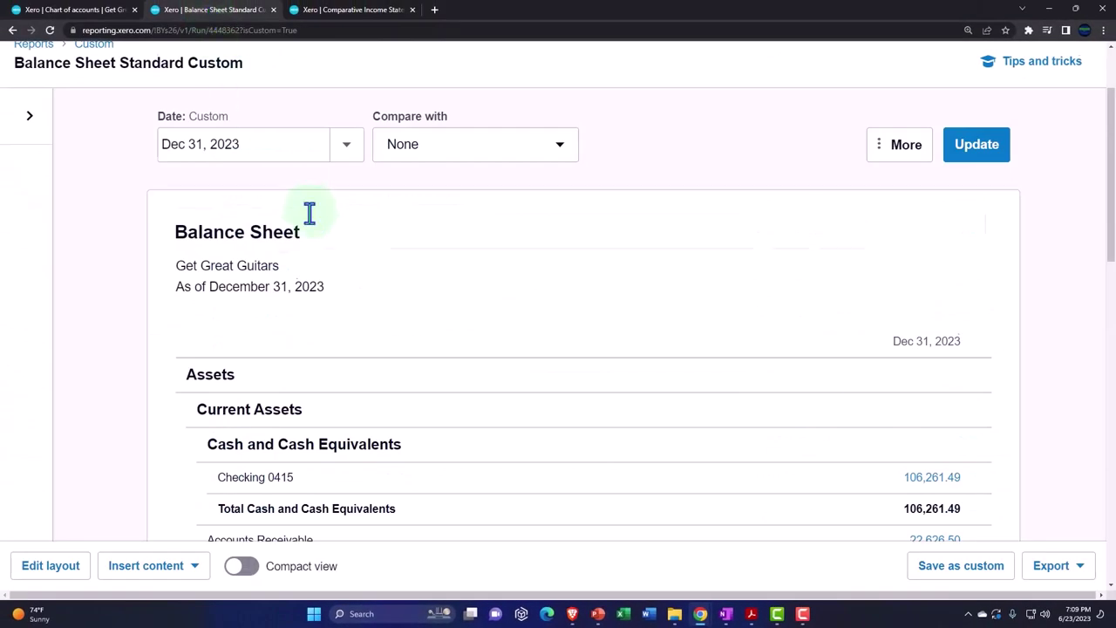
{"action": "scroll", "coordinate": [310, 211], "scroll_direction": "down", "scroll_amount": 5}
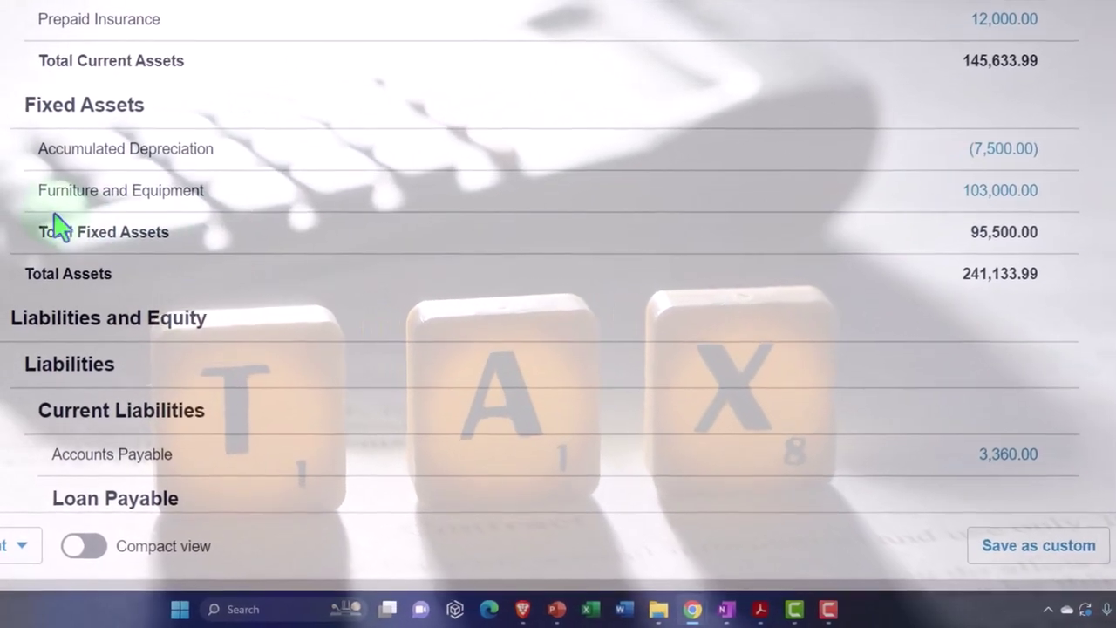
Bring the Depre.pdf book depreciation schedule in Acrobat Reader in front of Xero.
{"action": "mouse_move", "coordinate": [45, 204]}
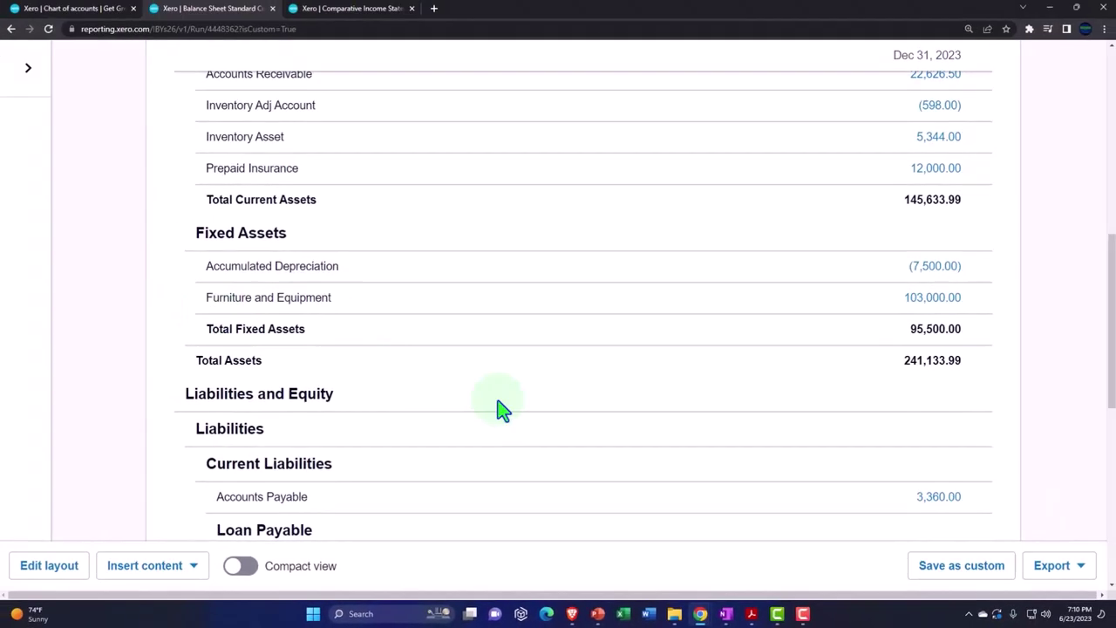
{"action": "left_click", "coordinate": [750, 614]}
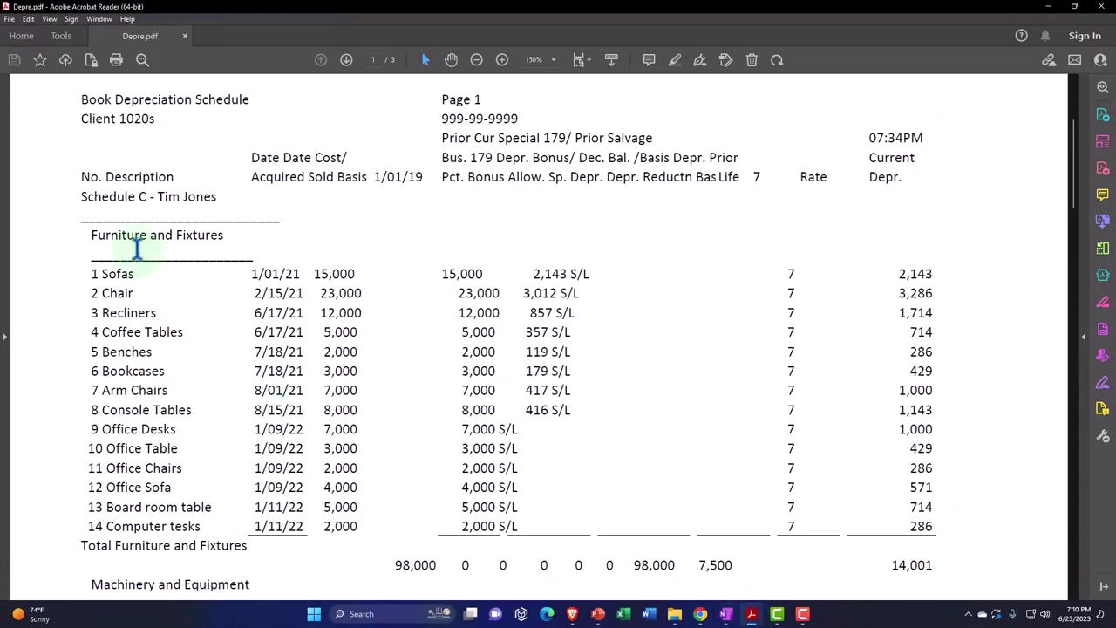
Review Depre.pdf's Furniture and Fixtures and Machinery sections, then return to the Xero balance sheet.
{"action": "scroll", "coordinate": [137, 251], "scroll_direction": "down", "scroll_amount": 3}
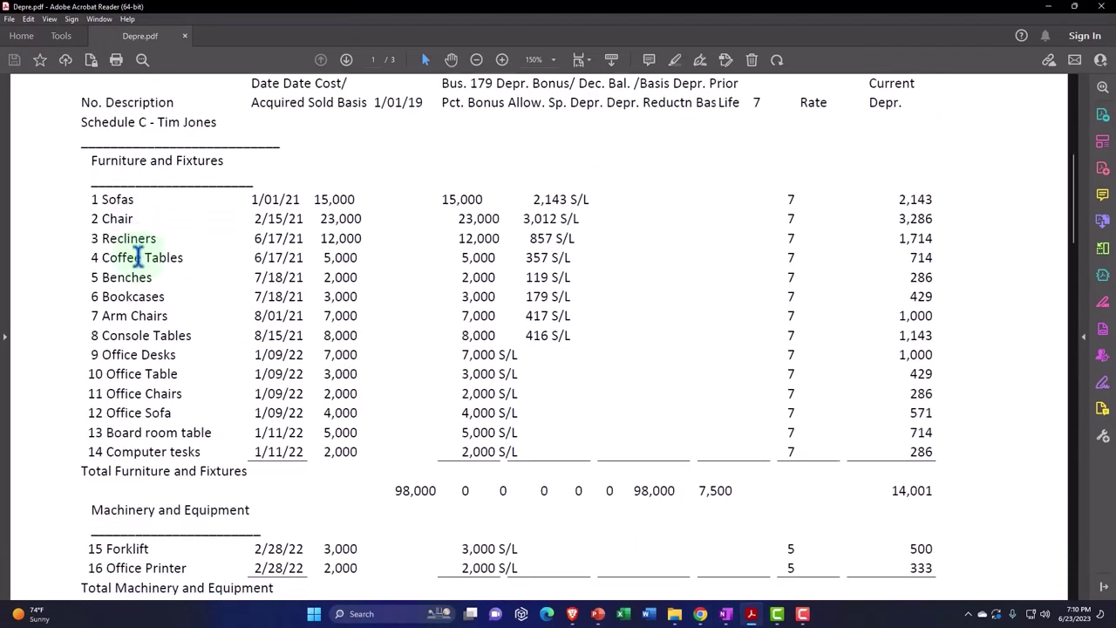
{"action": "scroll", "coordinate": [137, 254], "scroll_direction": "down", "scroll_amount": 2}
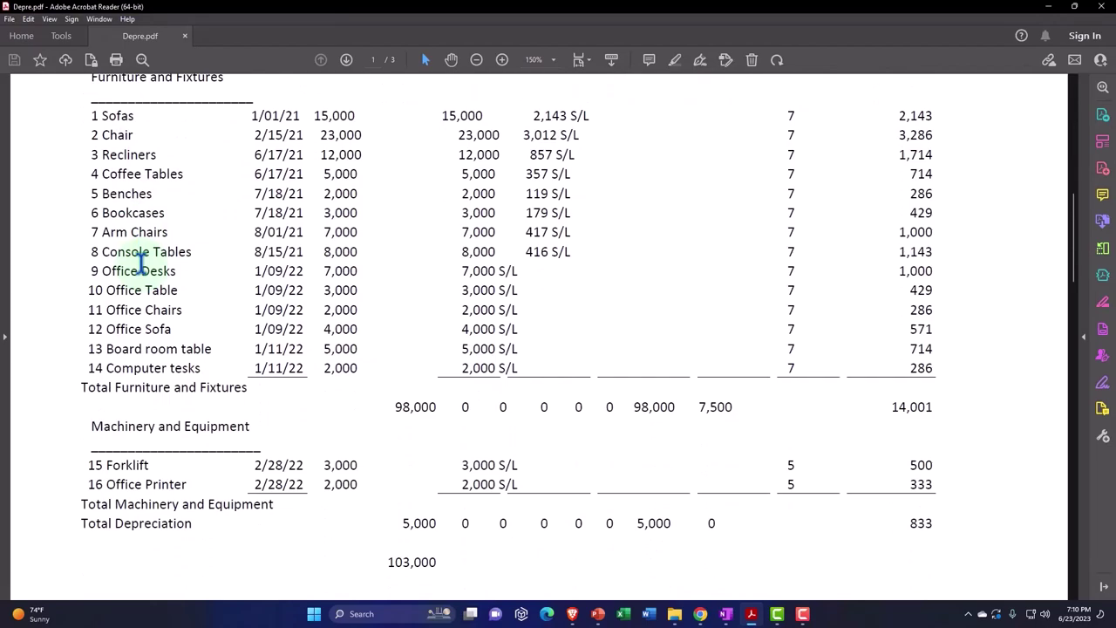
{"action": "scroll", "coordinate": [144, 268], "scroll_direction": "up", "scroll_amount": 1}
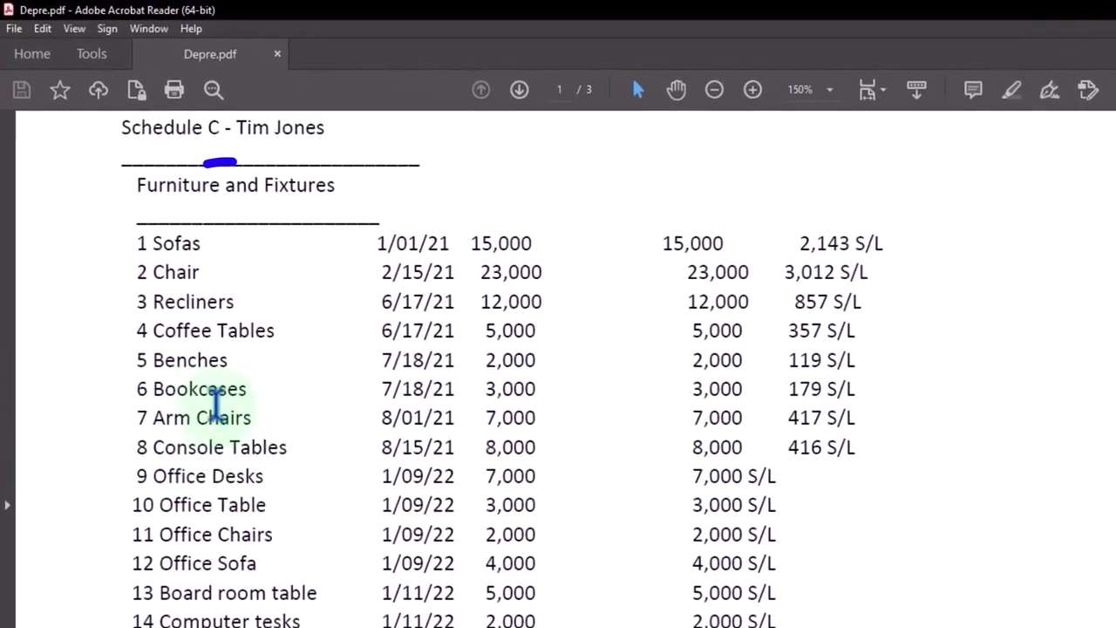
{"action": "scroll", "coordinate": [119, 319], "scroll_direction": "up", "scroll_amount": 1}
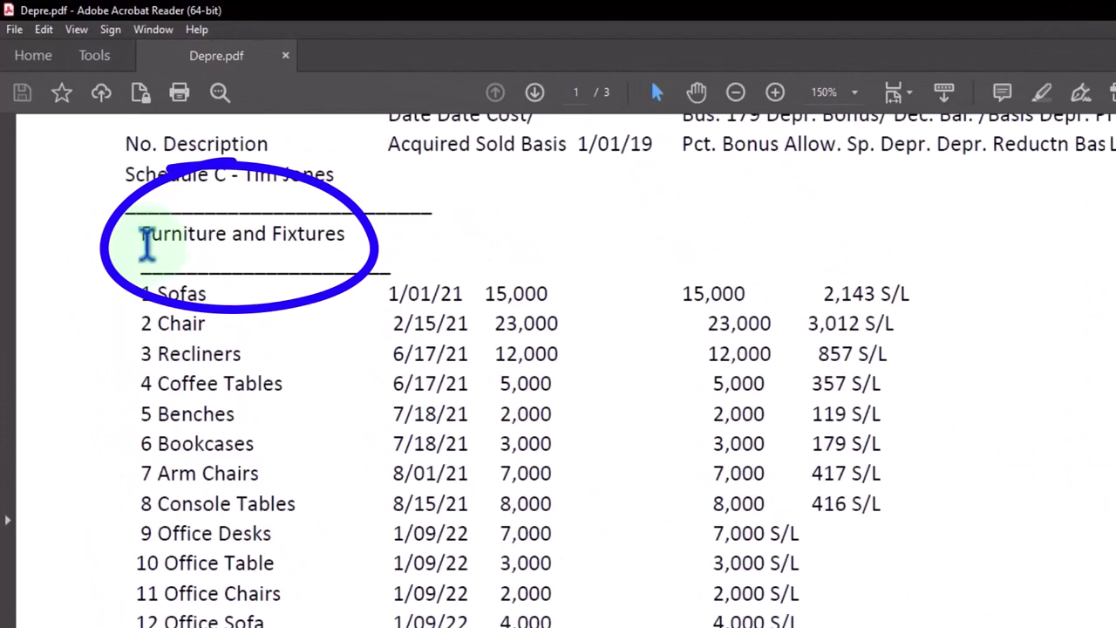
{"action": "scroll", "coordinate": [148, 623], "scroll_direction": "down", "scroll_amount": 1}
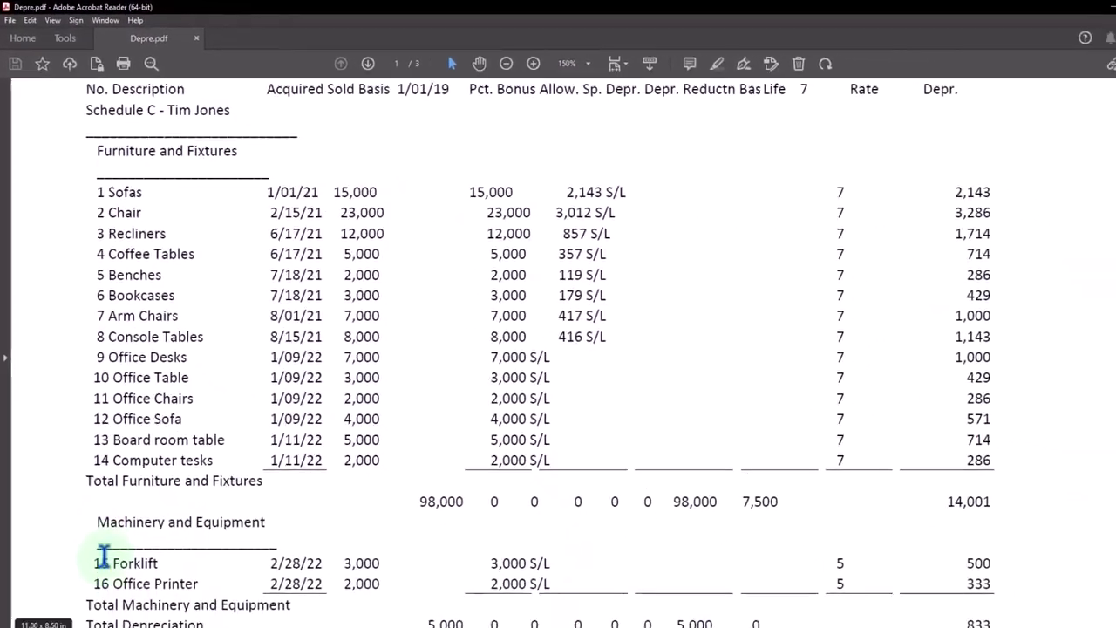
{"action": "scroll", "coordinate": [103, 557], "scroll_direction": "down", "scroll_amount": 2}
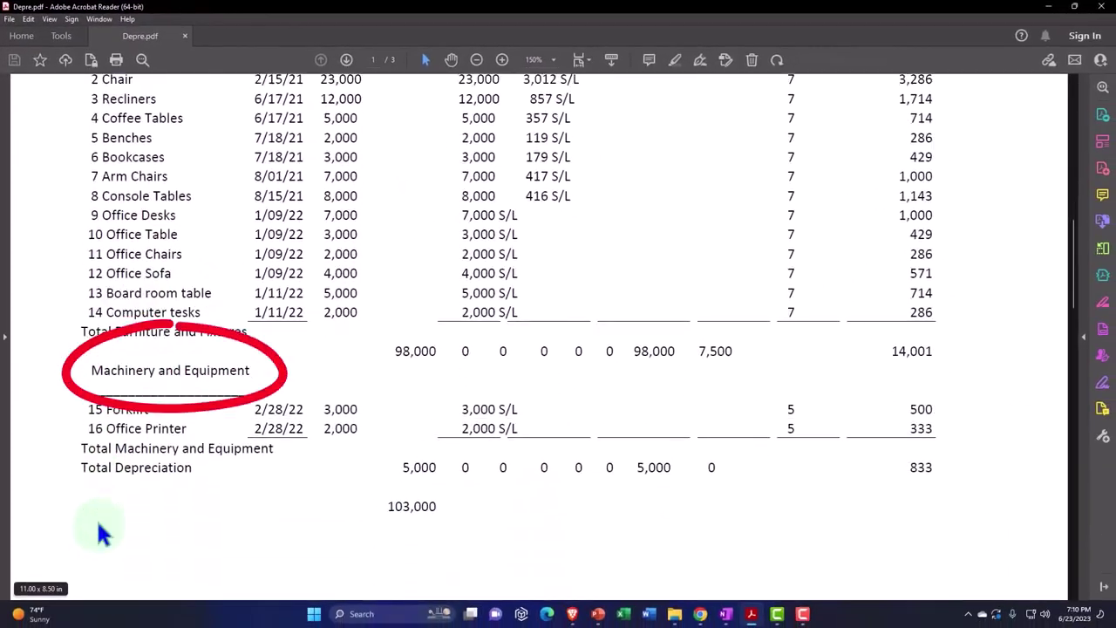
{"action": "scroll", "coordinate": [97, 527], "scroll_direction": "up", "scroll_amount": 3}
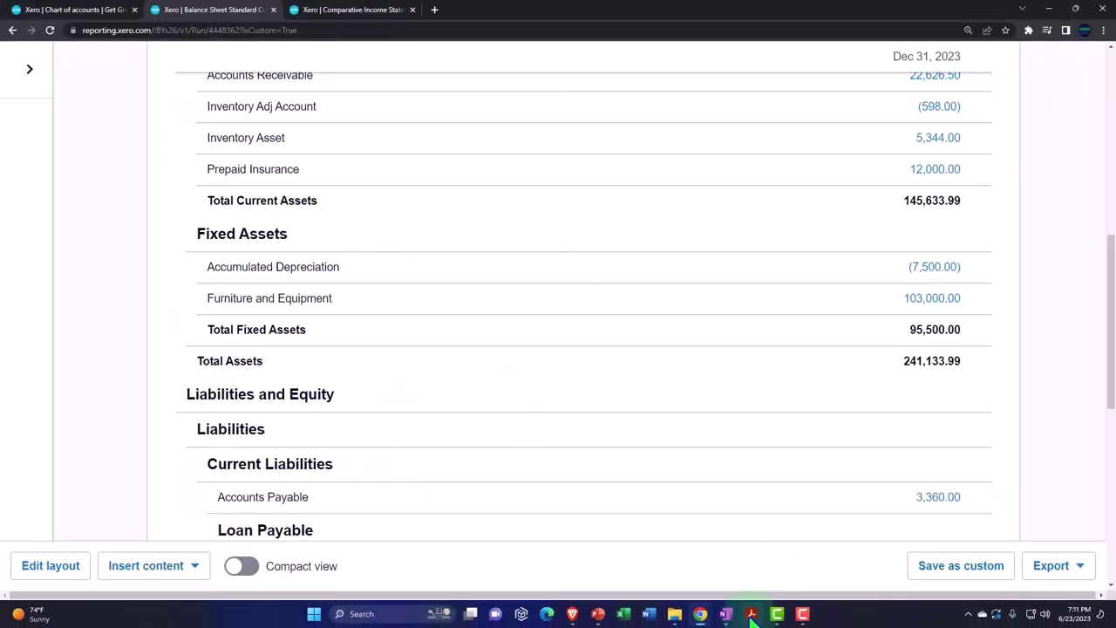
{"action": "left_click", "coordinate": [565, 364]}
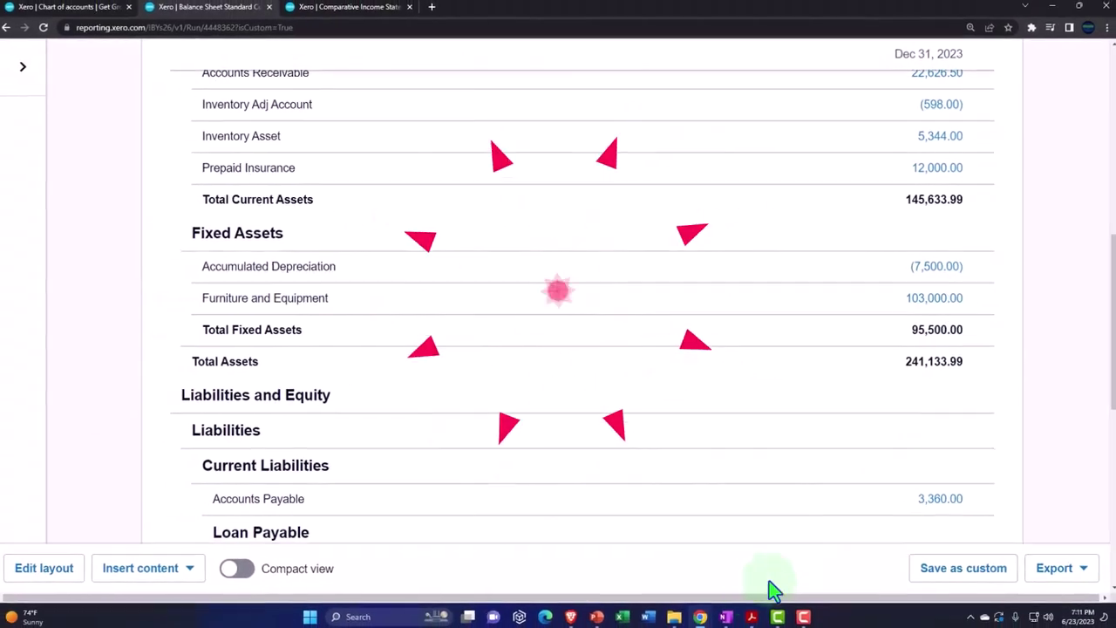
Bring Depre.pdf in Acrobat Reader back in front of the Xero balance sheet.
{"action": "left_click", "coordinate": [751, 616]}
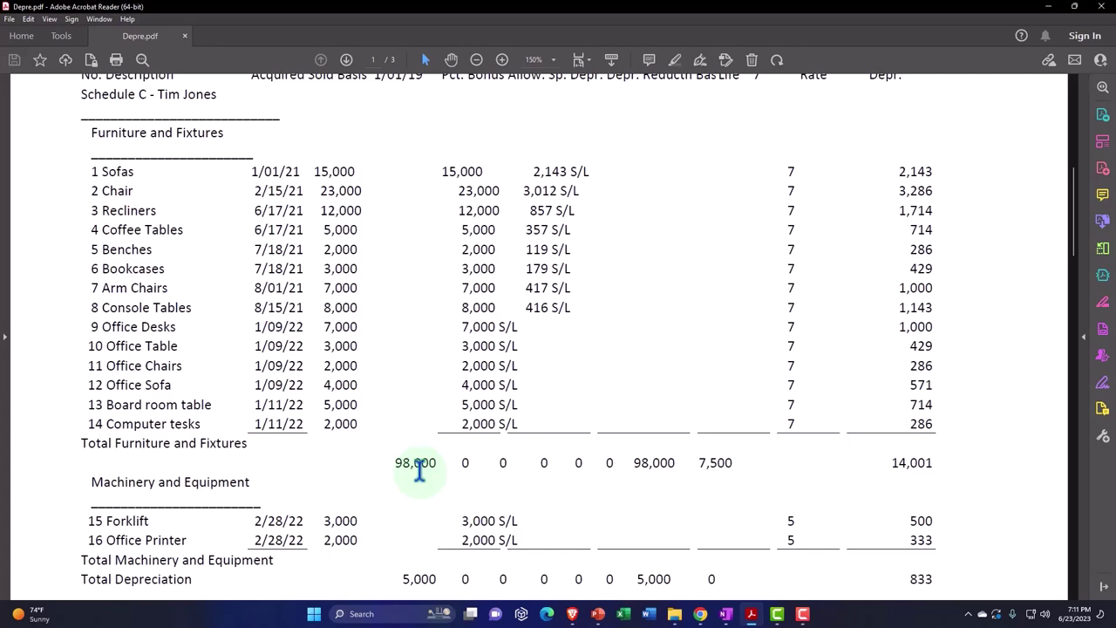
Compare Xero against Depre.pdf, scroll the schedule, then minimize Acrobat to show Total Fixed Assets 95,500.00.
{"action": "left_click", "coordinate": [750, 613]}
{"action": "left_click", "coordinate": [384, 315]}
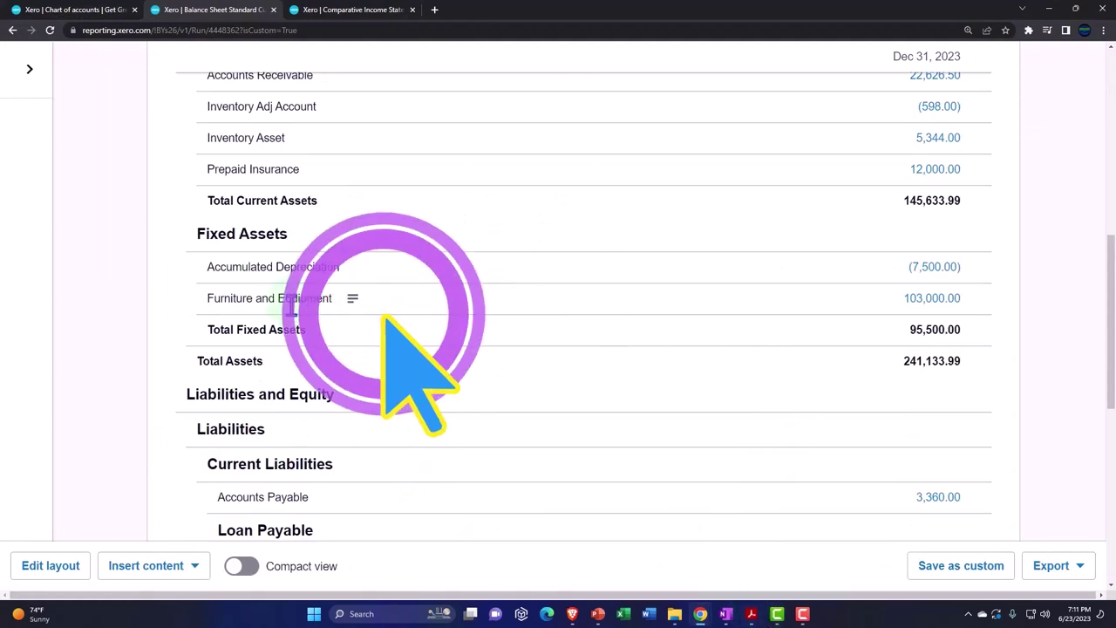
{"action": "left_click", "coordinate": [751, 614]}
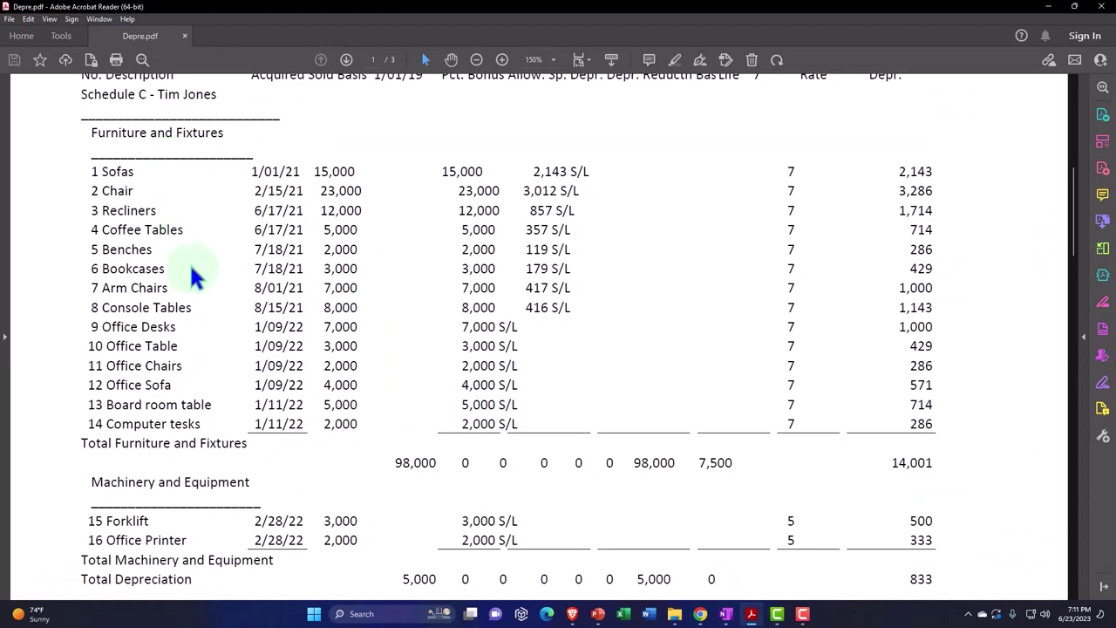
{"action": "scroll", "coordinate": [184, 456], "scroll_direction": "down", "scroll_amount": 1}
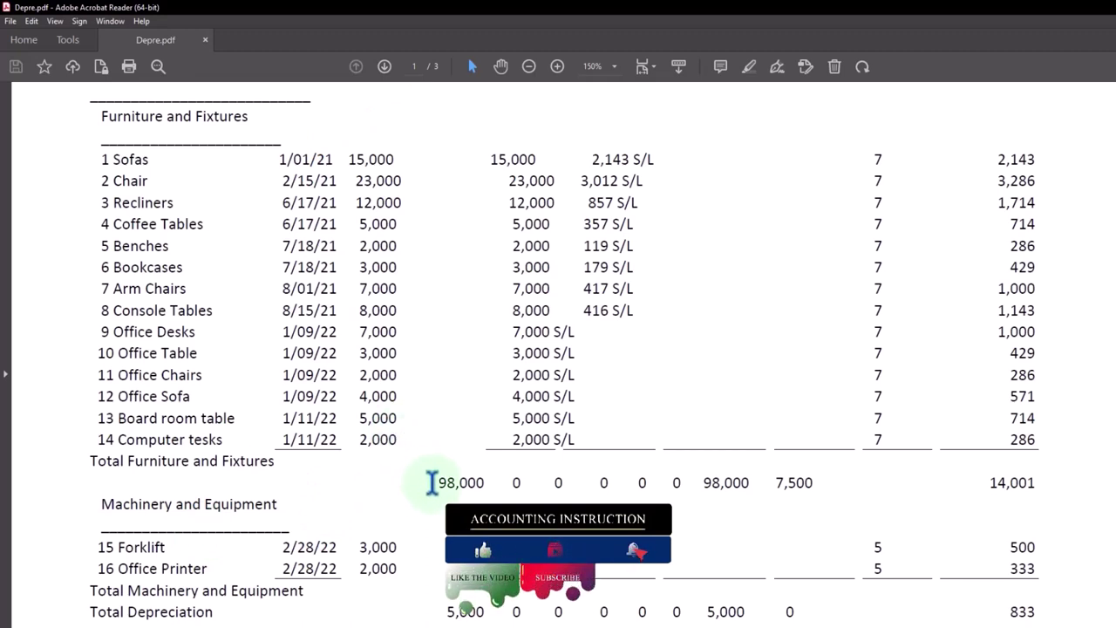
{"action": "scroll", "coordinate": [431, 482], "scroll_direction": "down", "scroll_amount": 1}
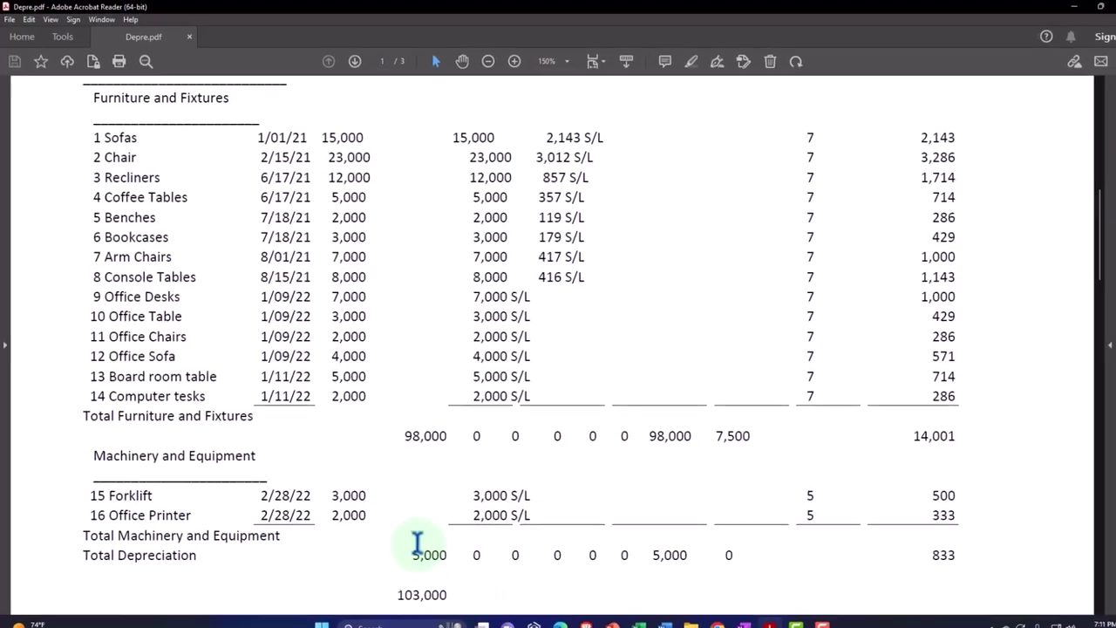
{"action": "left_click", "coordinate": [772, 626]}
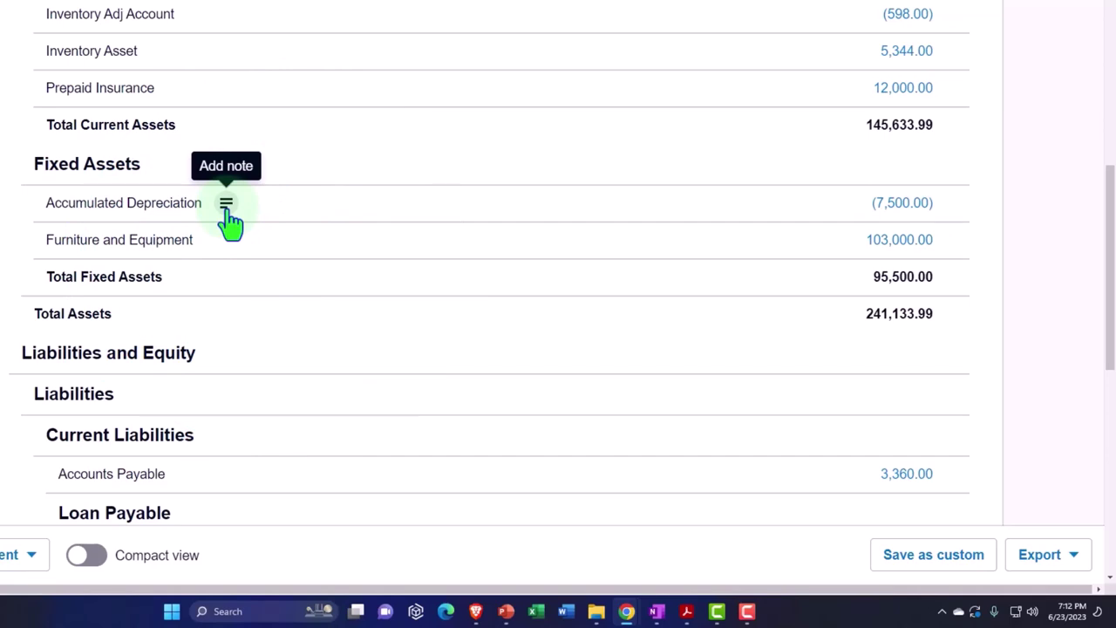
Review the balance sheet down to Loan Payable, then return to the Chart of accounts.
{"action": "scroll", "coordinate": [229, 222], "scroll_direction": "down", "scroll_amount": 3}
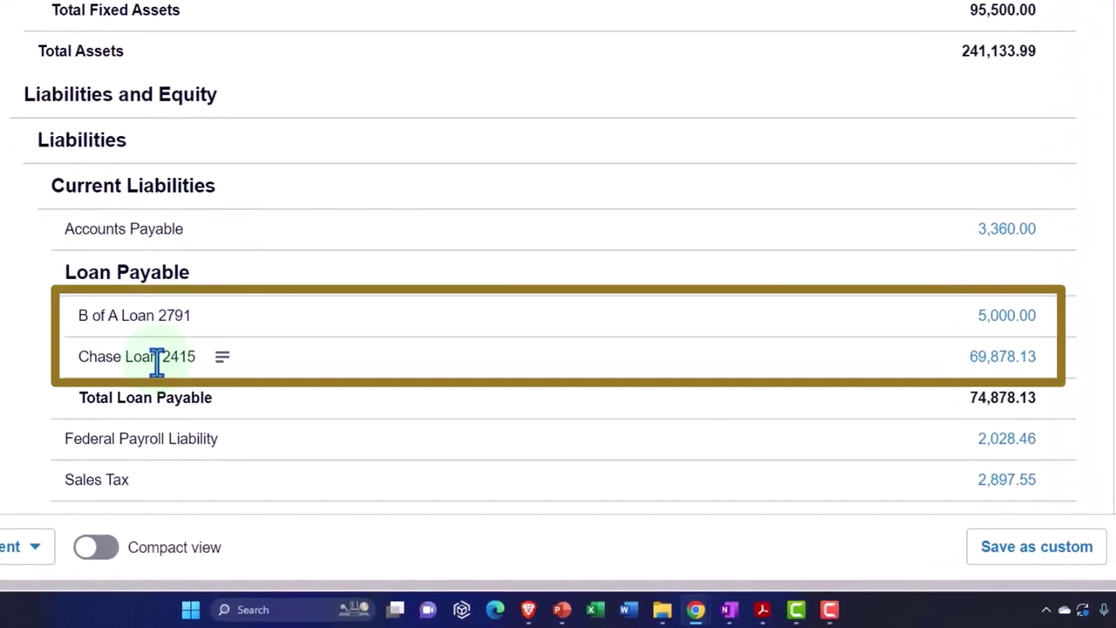
{"action": "scroll", "coordinate": [154, 364], "scroll_direction": "up", "scroll_amount": 3}
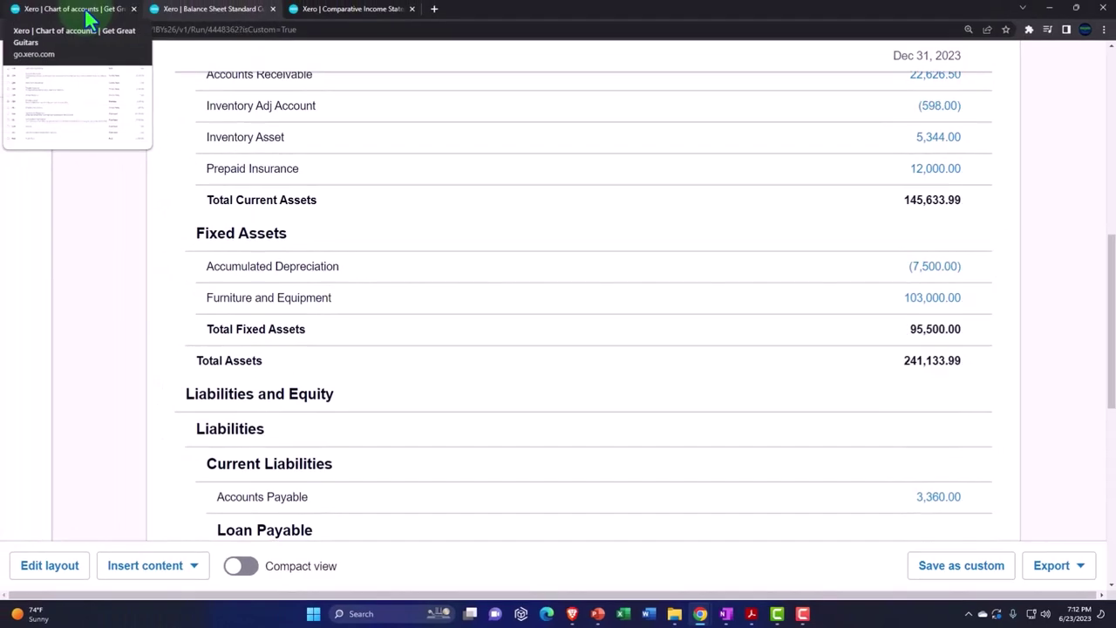
{"action": "left_click", "coordinate": [88, 13]}
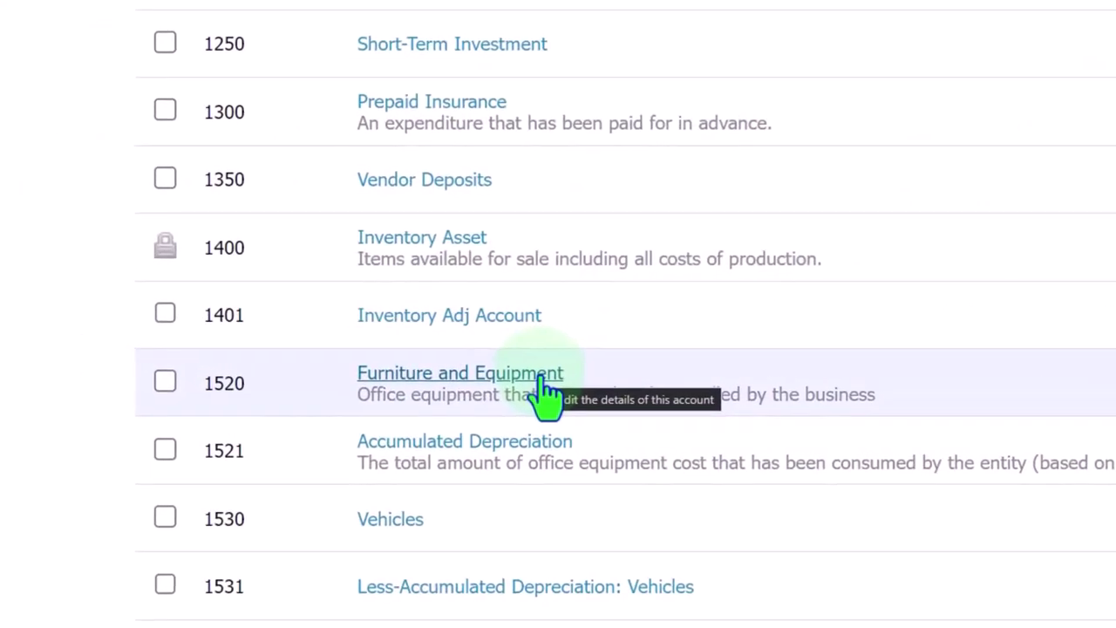
Rename account 1520 from Furniture and Equipment to Furniture and Fixtures and save it.
{"action": "left_click", "coordinate": [540, 376]}
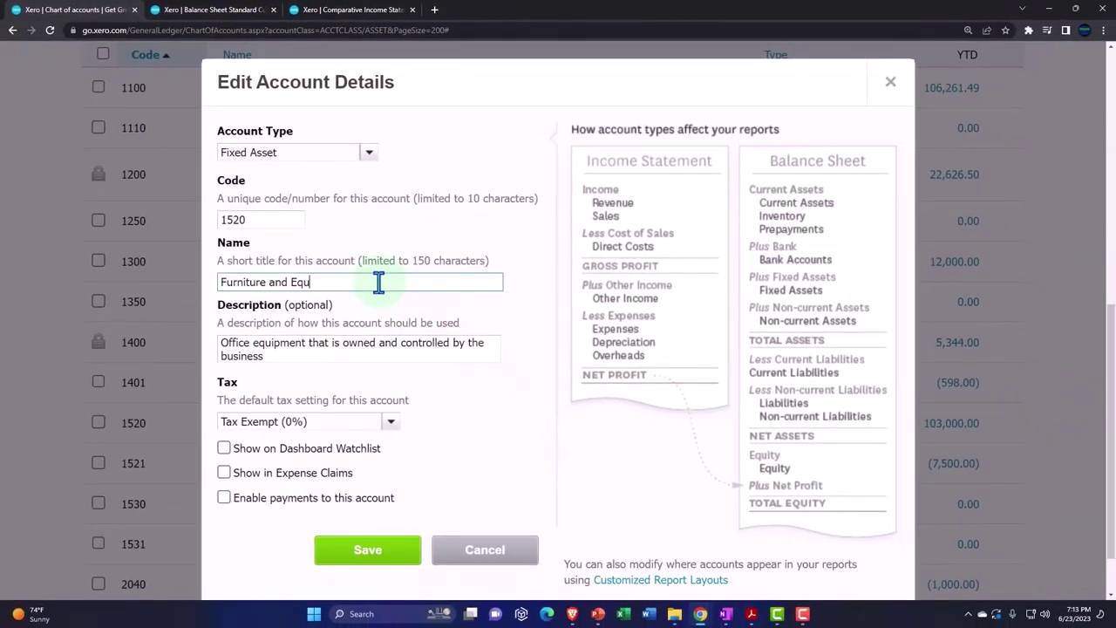
{"action": "type", "text": "Fixtures"}
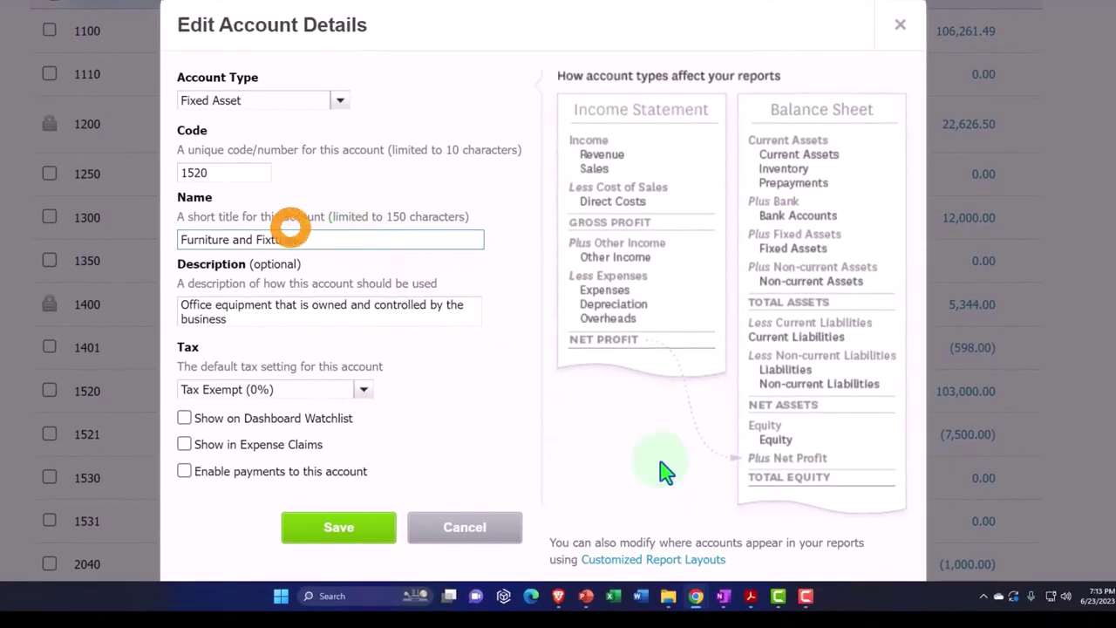
{"action": "left_click", "coordinate": [749, 598]}
{"action": "left_click", "coordinate": [750, 596]}
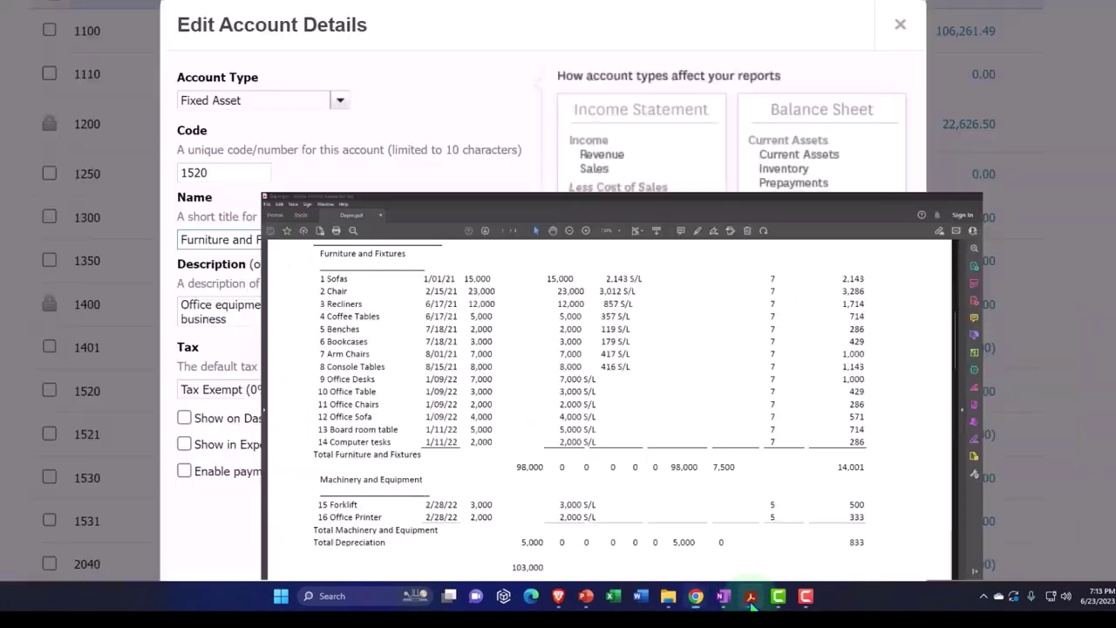
{"action": "left_click", "coordinate": [383, 530]}
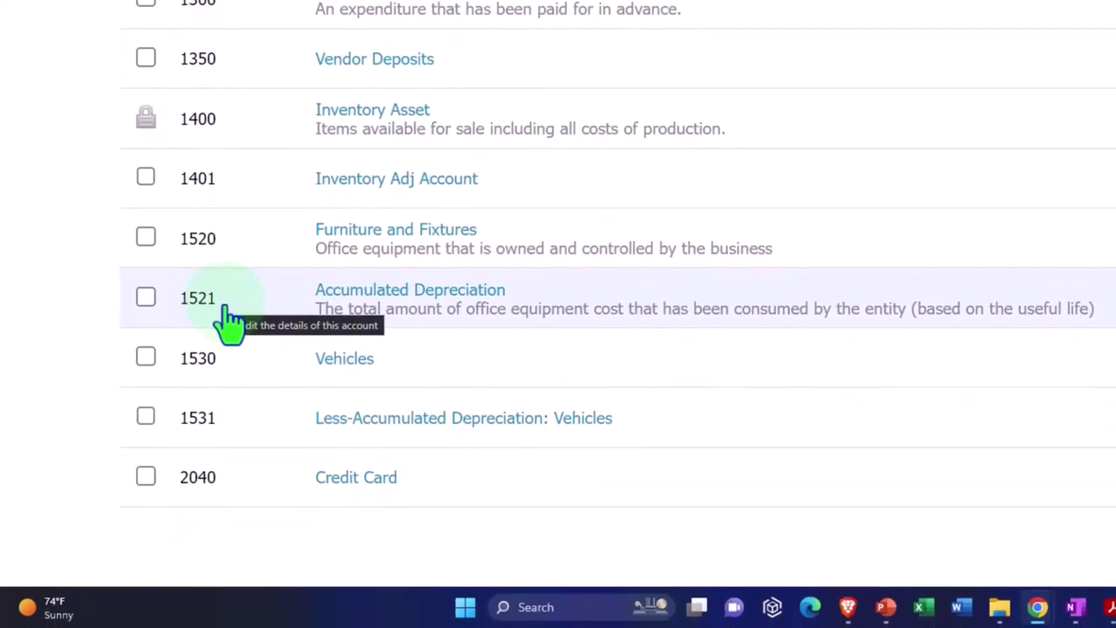
Select the 1521 Accumulated Depreciation row and scroll back to the Chart of accounts header.
{"action": "left_click", "coordinate": [455, 340]}
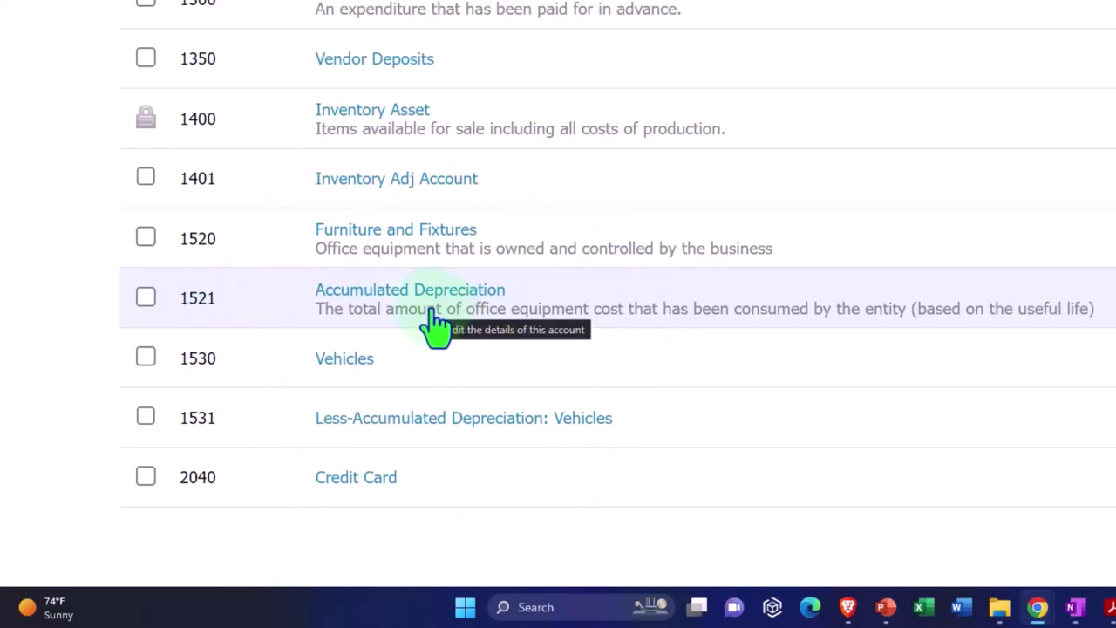
{"action": "scroll", "coordinate": [436, 324], "scroll_direction": "up", "scroll_amount": 10}
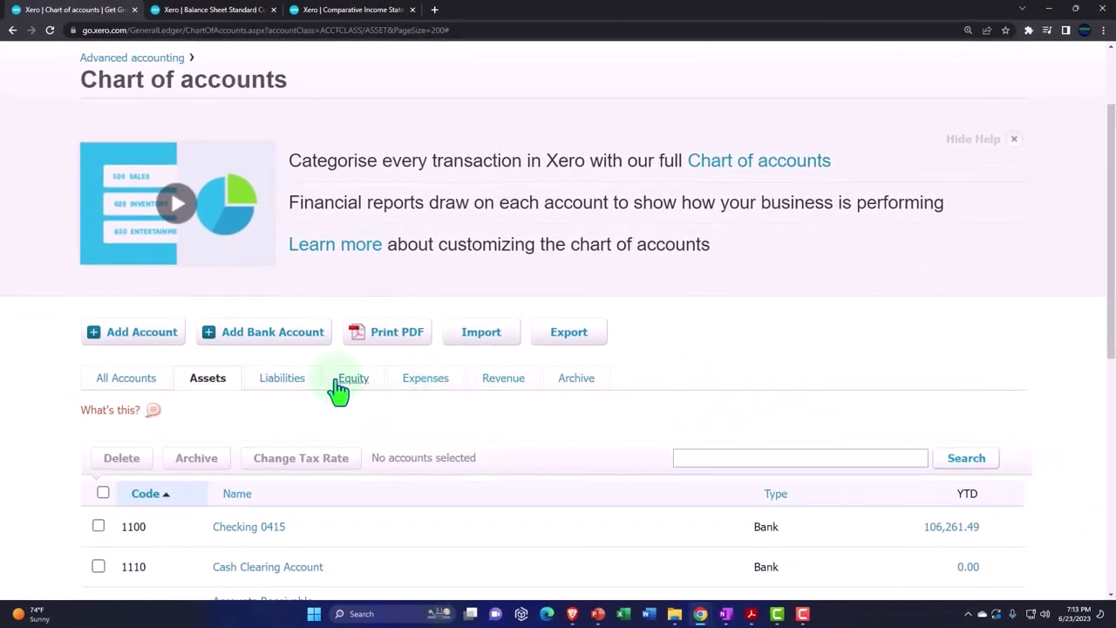
{"action": "left_click", "coordinate": [272, 335]}
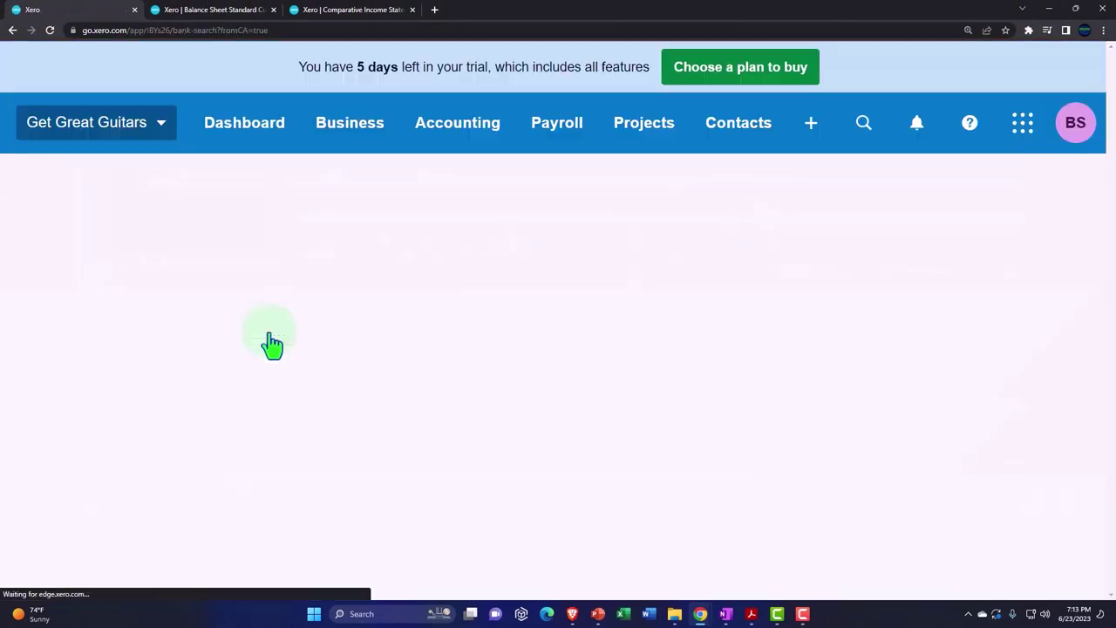
{"action": "scroll", "coordinate": [272, 330], "scroll_direction": "down", "scroll_amount": 2}
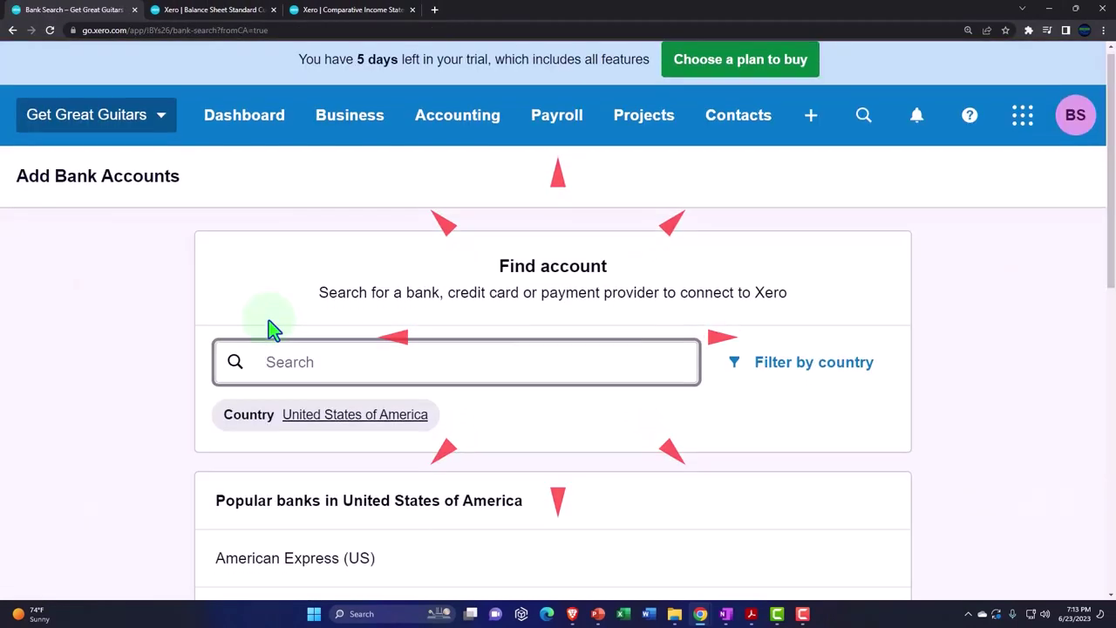
{"action": "scroll", "coordinate": [272, 330], "scroll_direction": "down", "scroll_amount": 2}
{"action": "scroll", "coordinate": [286, 347], "scroll_direction": "up", "scroll_amount": 4}
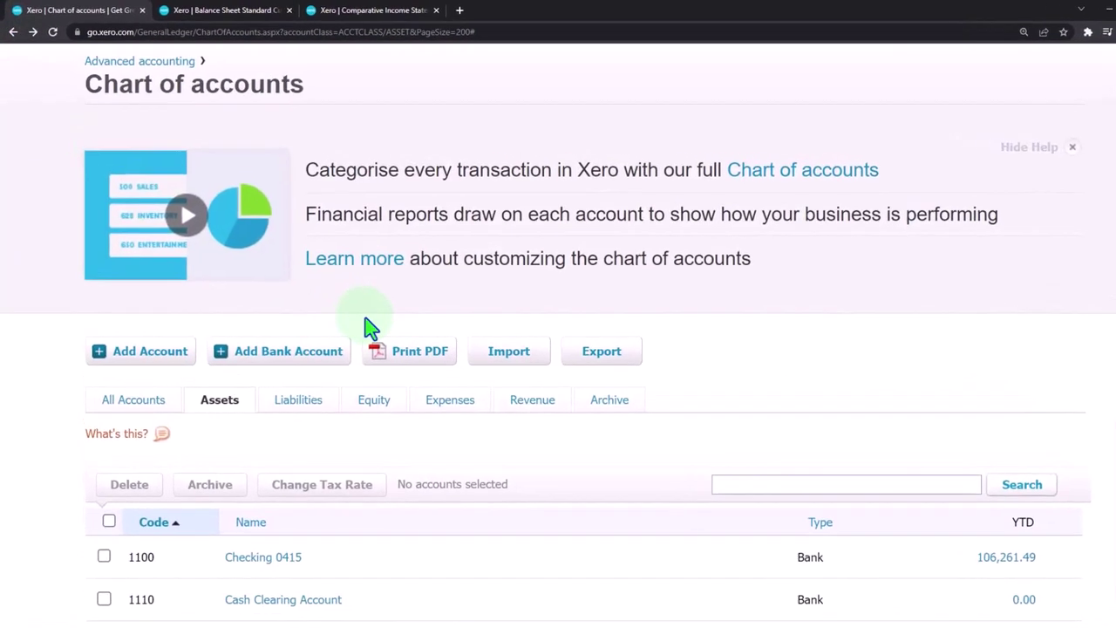
{"action": "scroll", "coordinate": [384, 340], "scroll_direction": "down", "scroll_amount": 2}
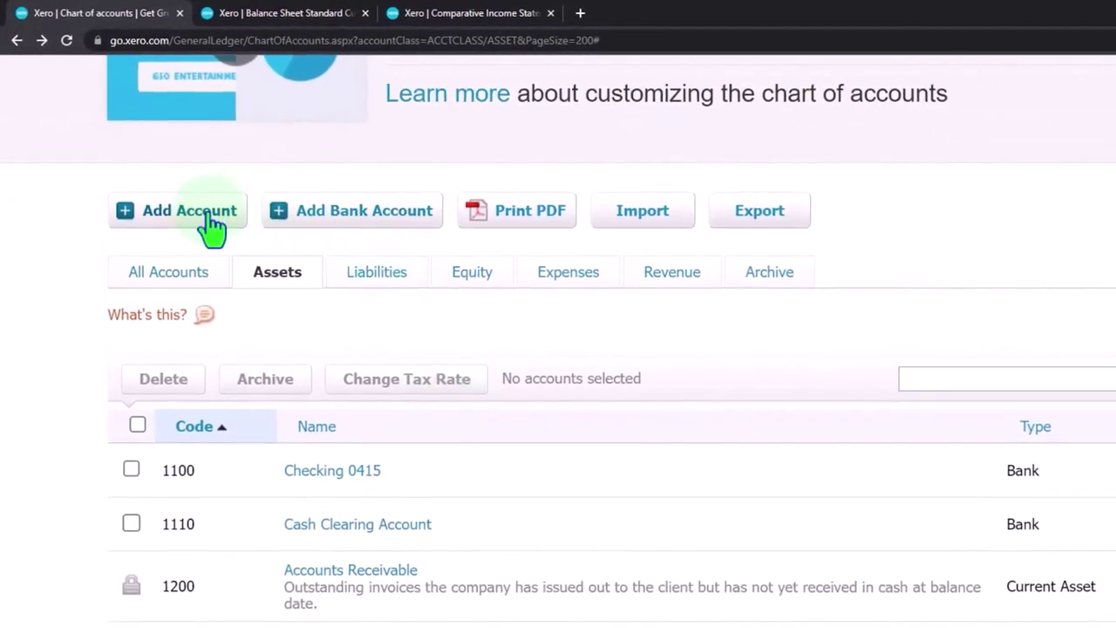
Start a new account with code 1525 and account type Fixed Asset.
{"action": "left_click", "coordinate": [168, 179]}
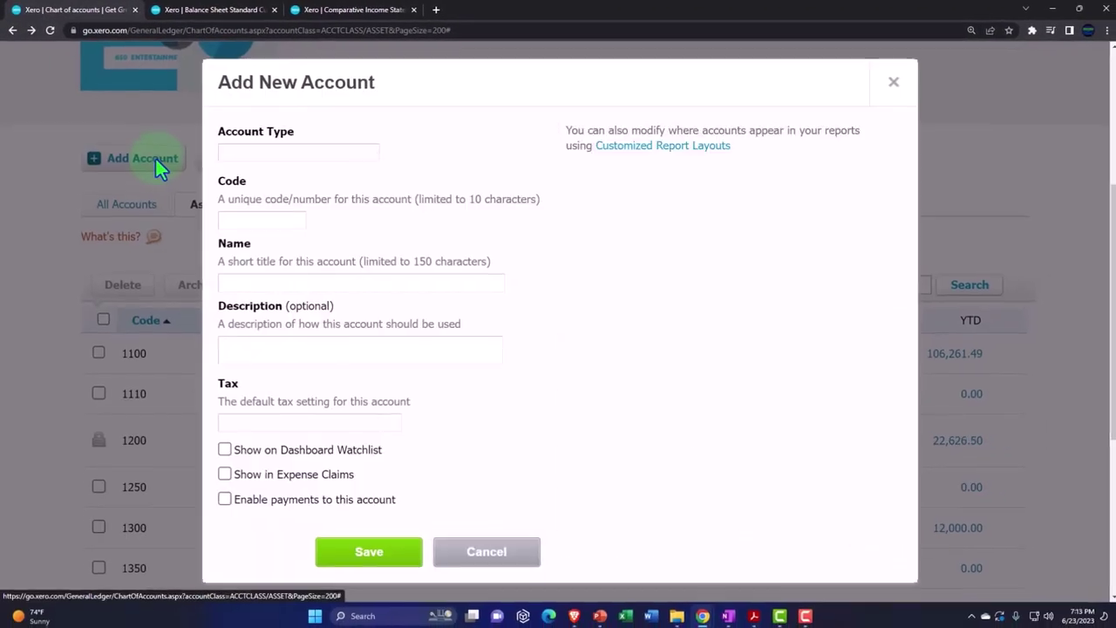
{"action": "left_click", "coordinate": [252, 226]}
{"action": "type", "text": "15"}
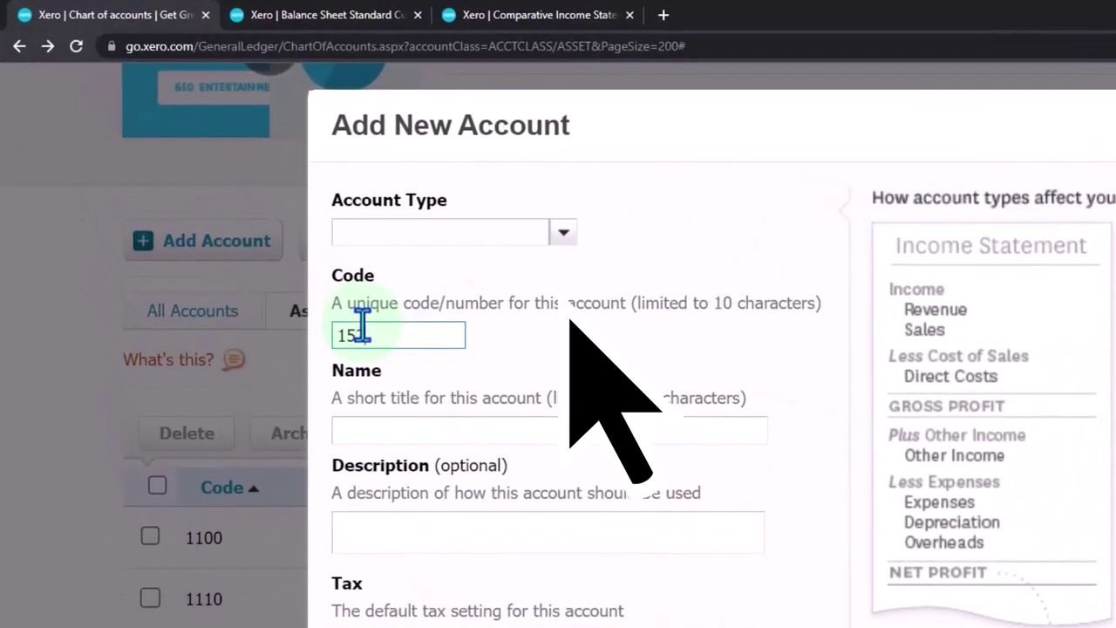
{"action": "type", "text": "25"}
{"action": "left_click", "coordinate": [564, 232]}
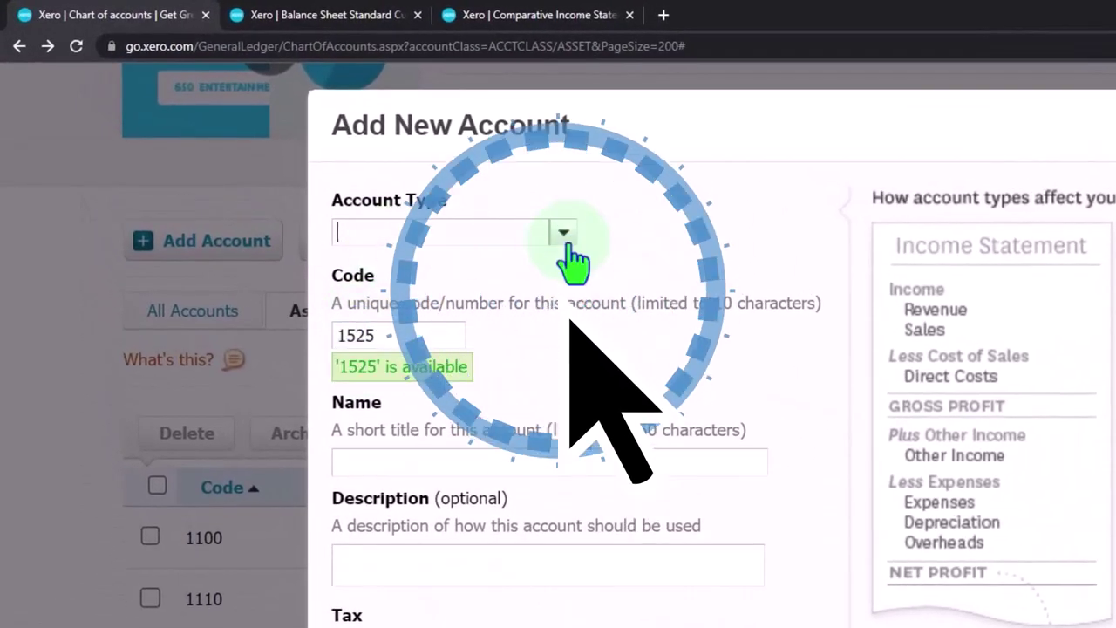
{"action": "scroll", "coordinate": [577, 279], "scroll_direction": "down", "scroll_amount": 4}
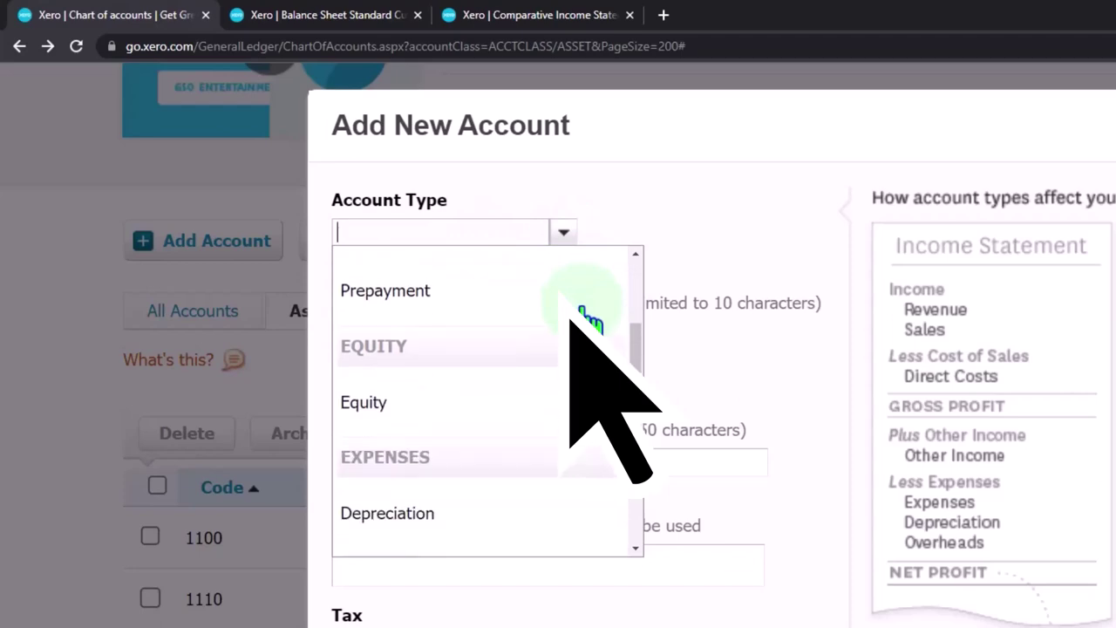
{"action": "scroll", "coordinate": [583, 310], "scroll_direction": "down", "scroll_amount": 5}
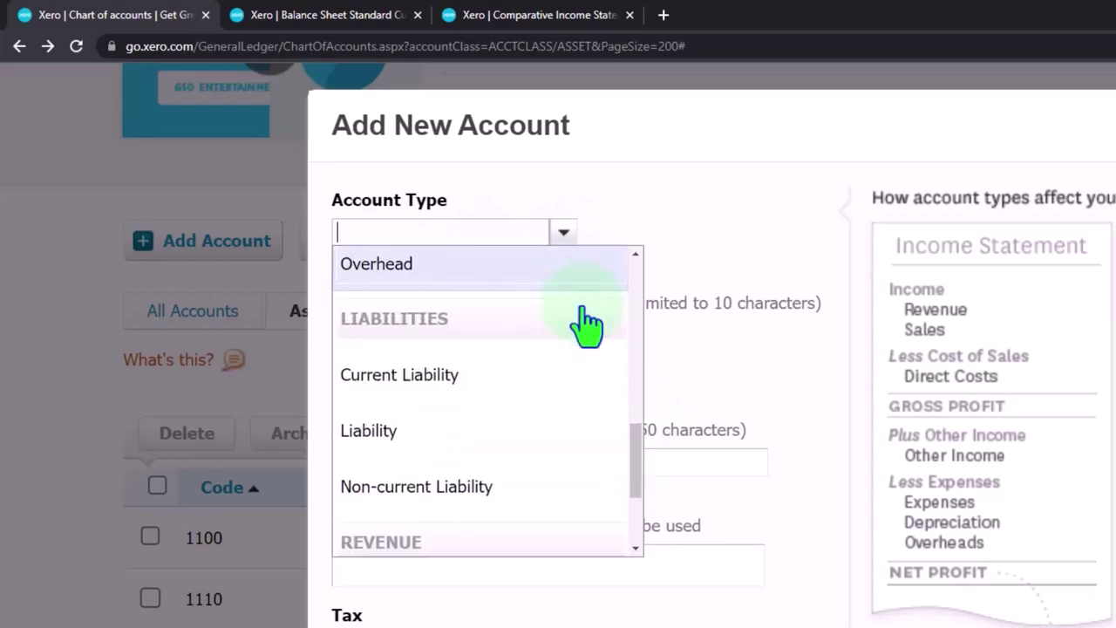
{"action": "scroll", "coordinate": [584, 323], "scroll_direction": "up", "scroll_amount": 6}
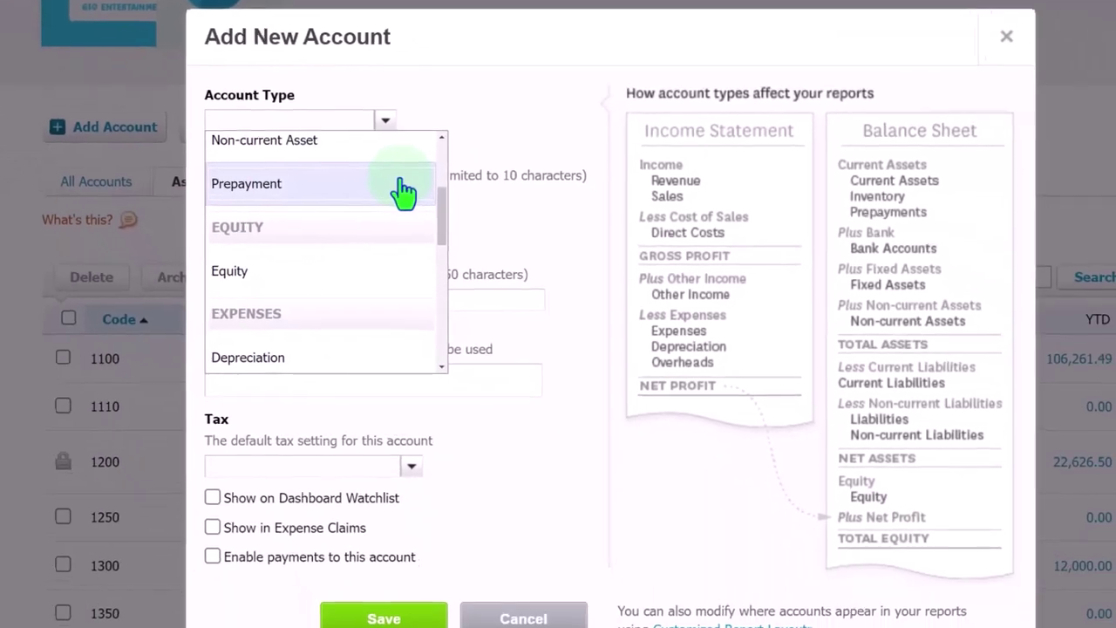
{"action": "scroll", "coordinate": [542, 292], "scroll_direction": "up", "scroll_amount": 3}
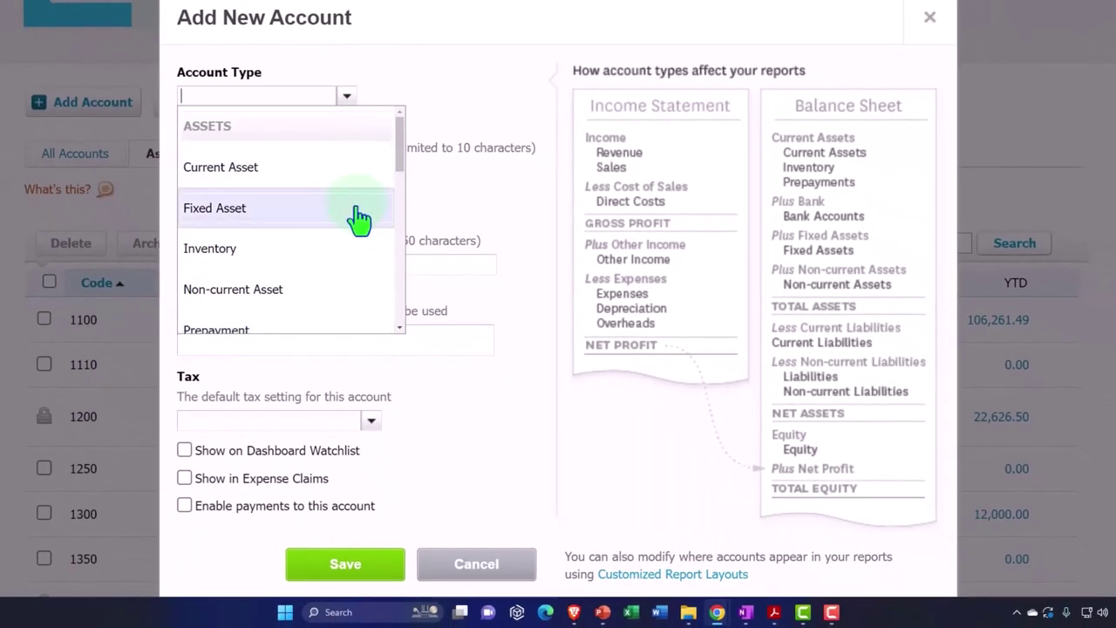
{"action": "left_click", "coordinate": [359, 219]}
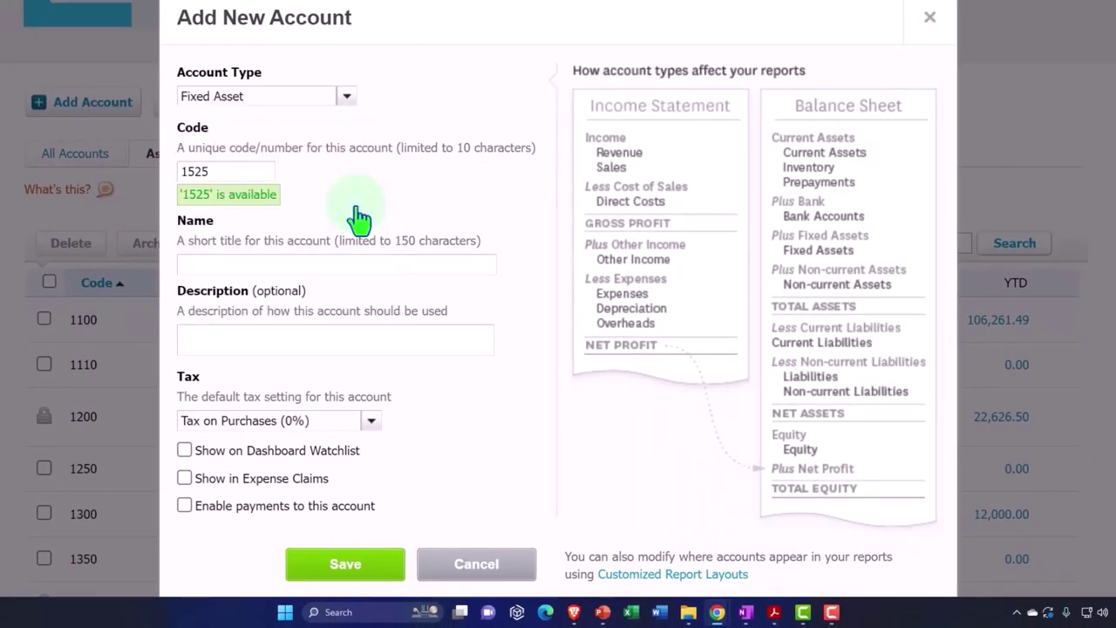
Give the new 1525 account the name Equipment.
{"action": "left_click", "coordinate": [345, 564]}
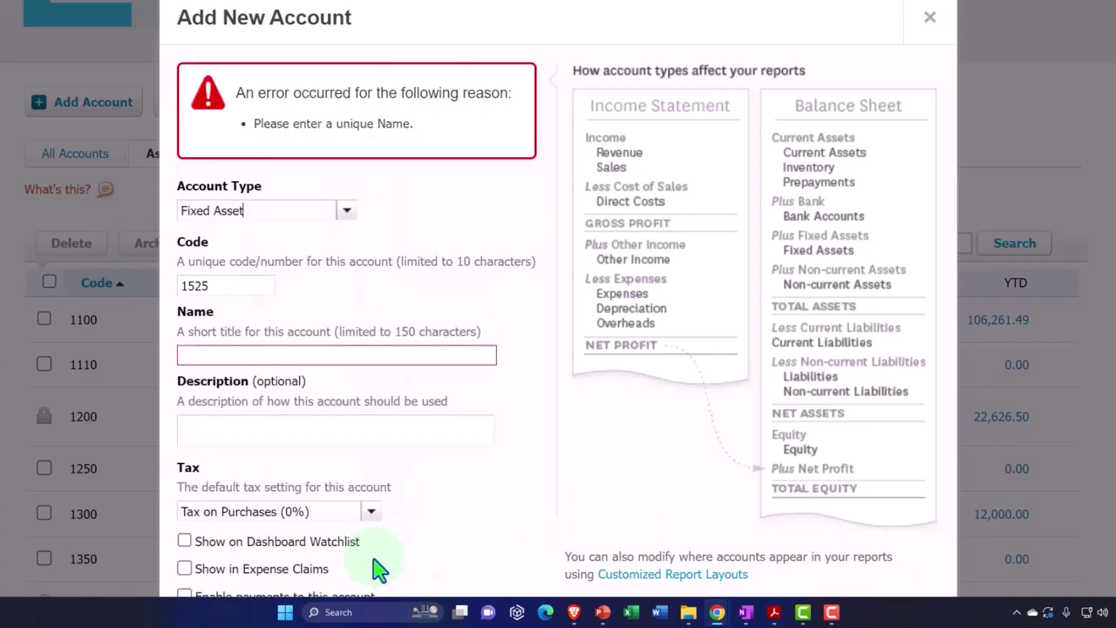
{"action": "left_click", "coordinate": [251, 353]}
{"action": "type", "text": "Eq"}
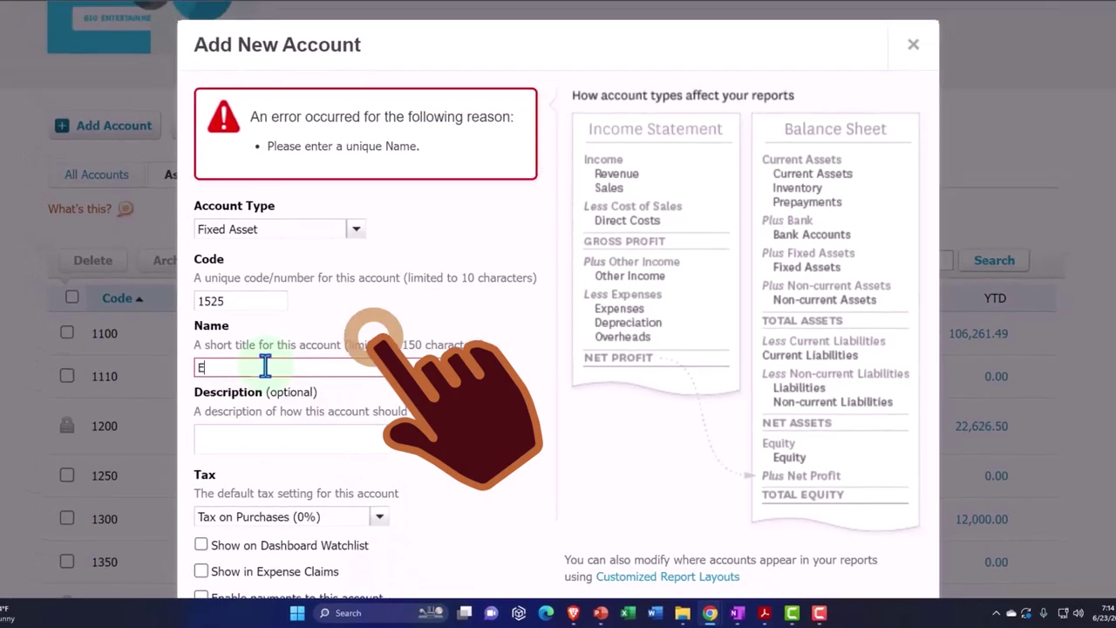
{"action": "type", "text": "uipment"}
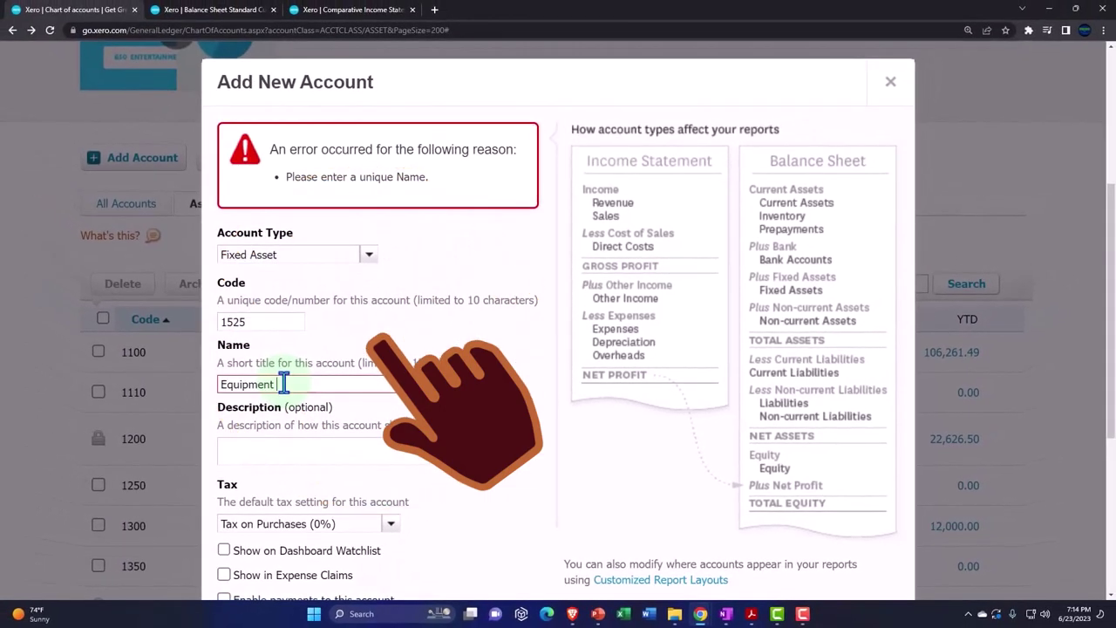
{"action": "scroll", "coordinate": [283, 383], "scroll_direction": "down", "scroll_amount": 3}
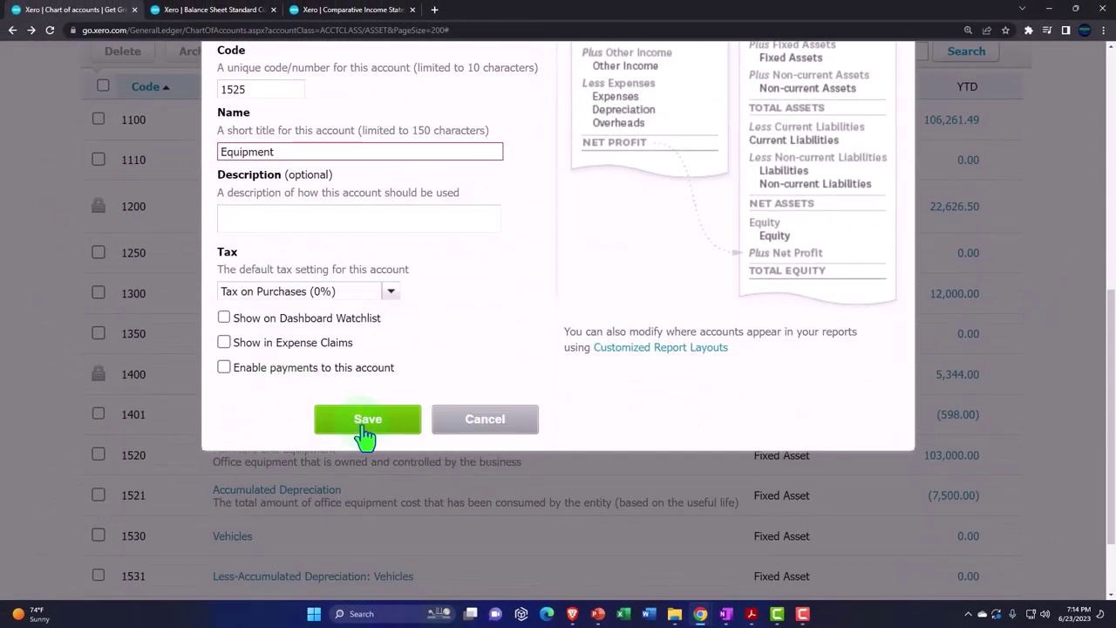
{"action": "scroll", "coordinate": [370, 436], "scroll_direction": "down", "scroll_amount": 3}
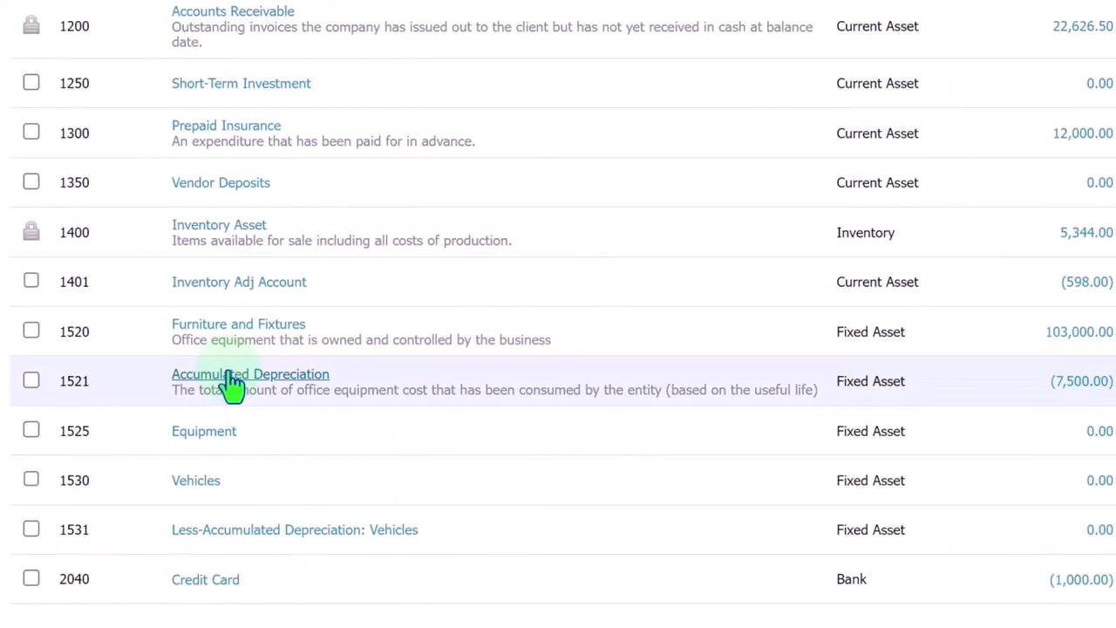
Rename account 1521 to 'Accumulated Depreciation - Furniture & Fixture', fixing typos, and save.
{"action": "left_click", "coordinate": [225, 384]}
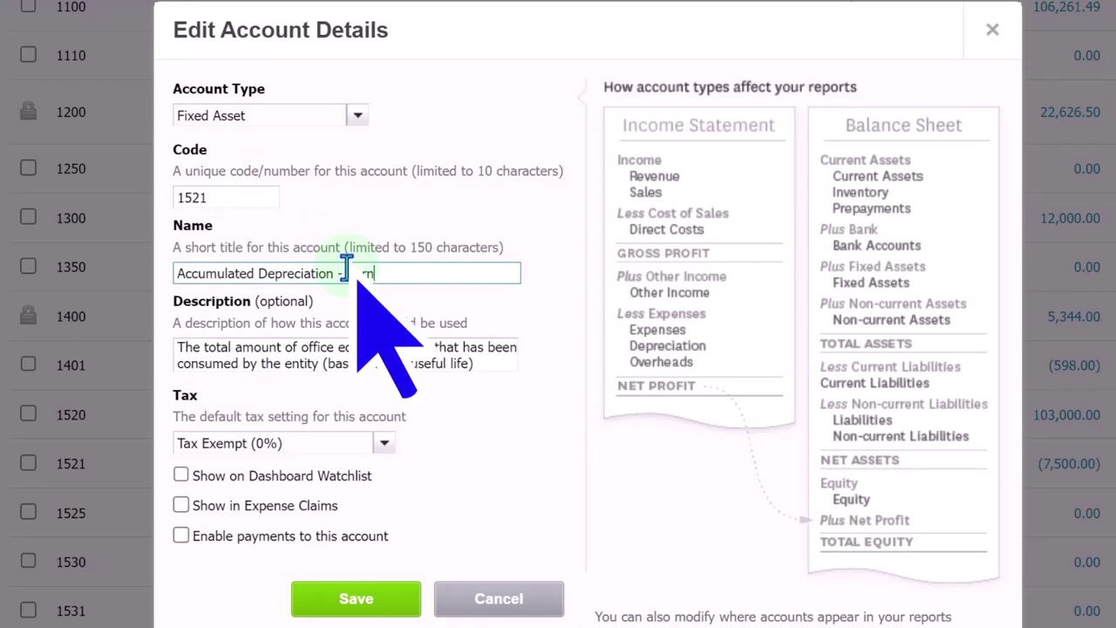
{"action": "type", "text": "ituyre"}
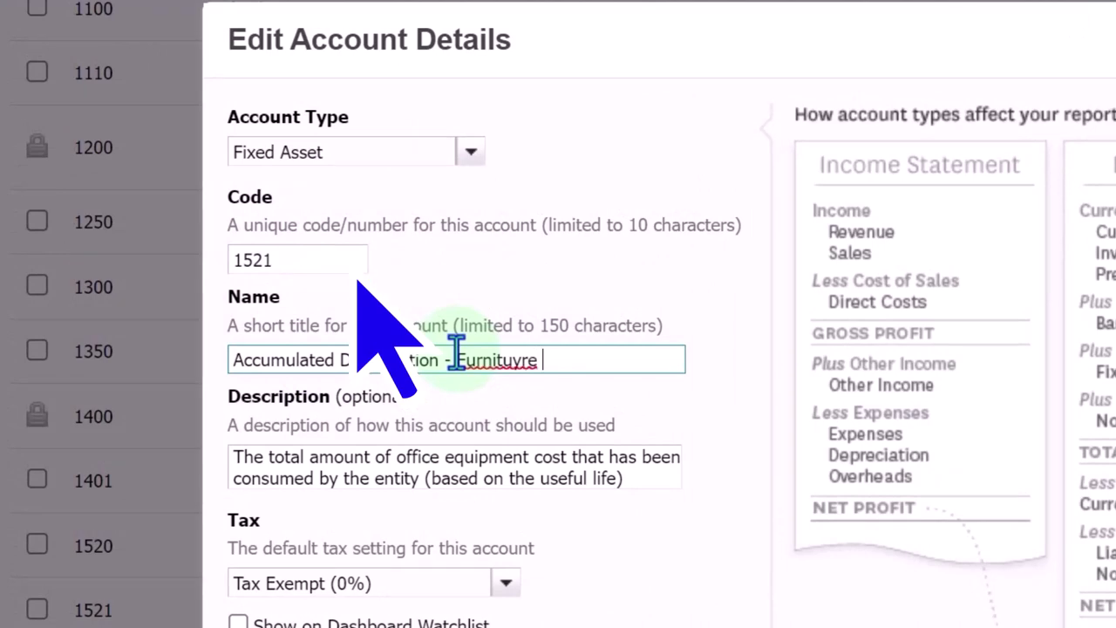
{"action": "key", "text": "BackSpace"}
{"action": "key", "text": "BackSpace"}
{"action": "key", "text": "BackSpace"}
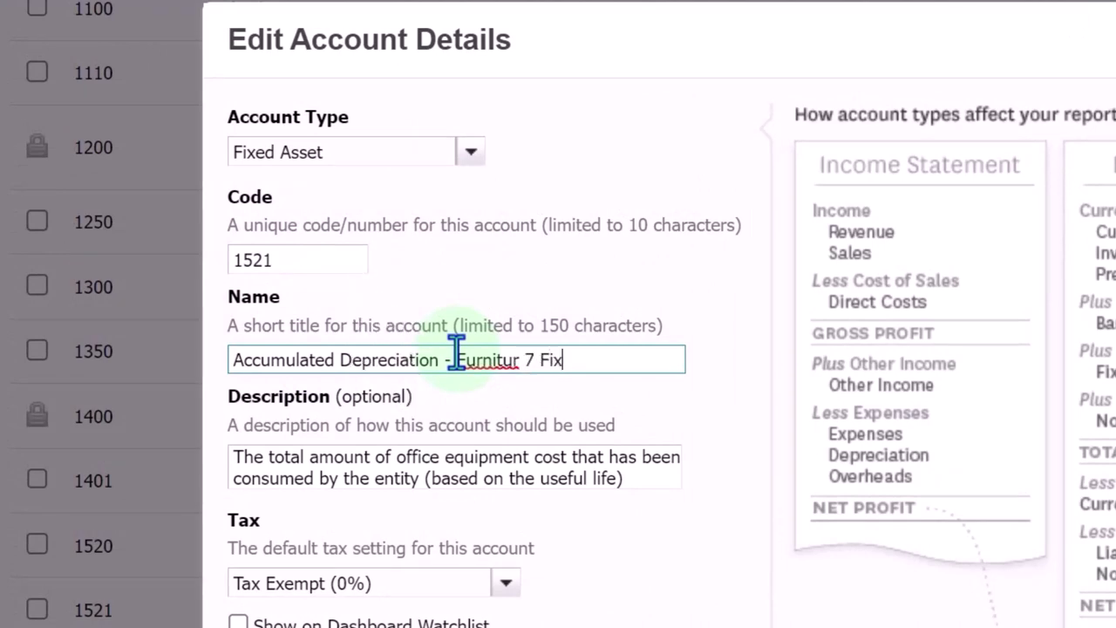
{"action": "right_click", "coordinate": [475, 357]}
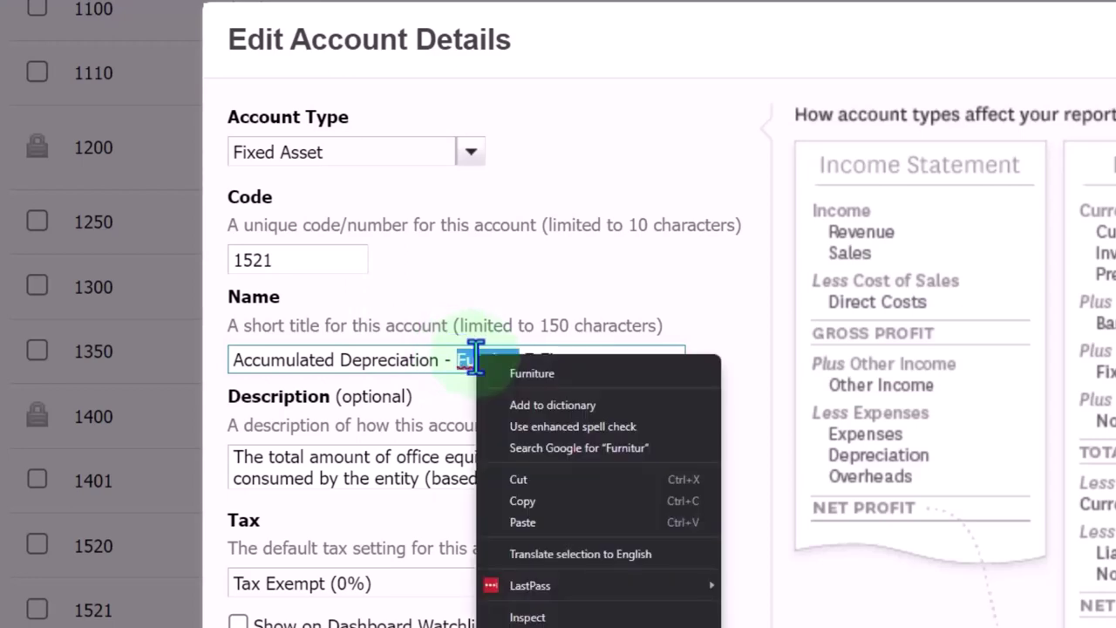
{"action": "left_click", "coordinate": [520, 373]}
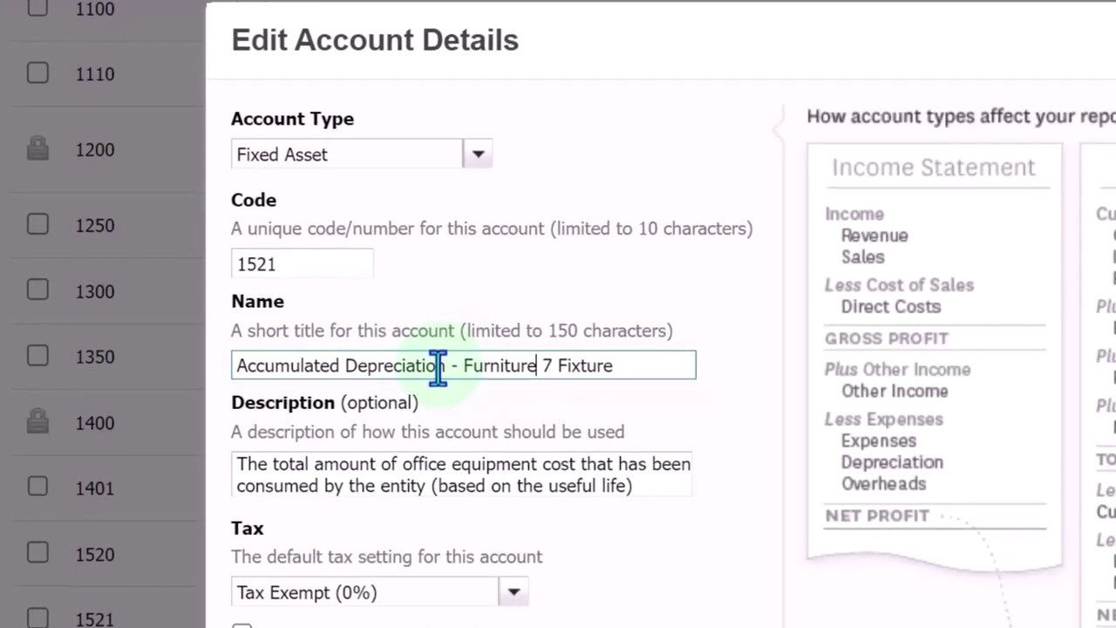
{"action": "left_click", "coordinate": [534, 405]}
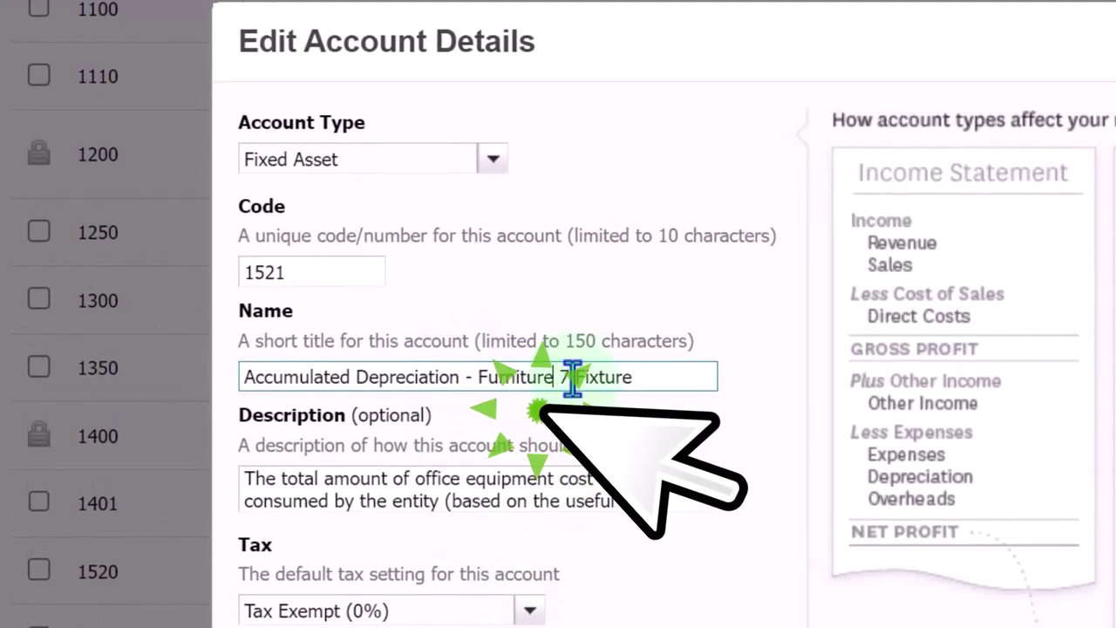
{"action": "key", "text": "BackSpace"}
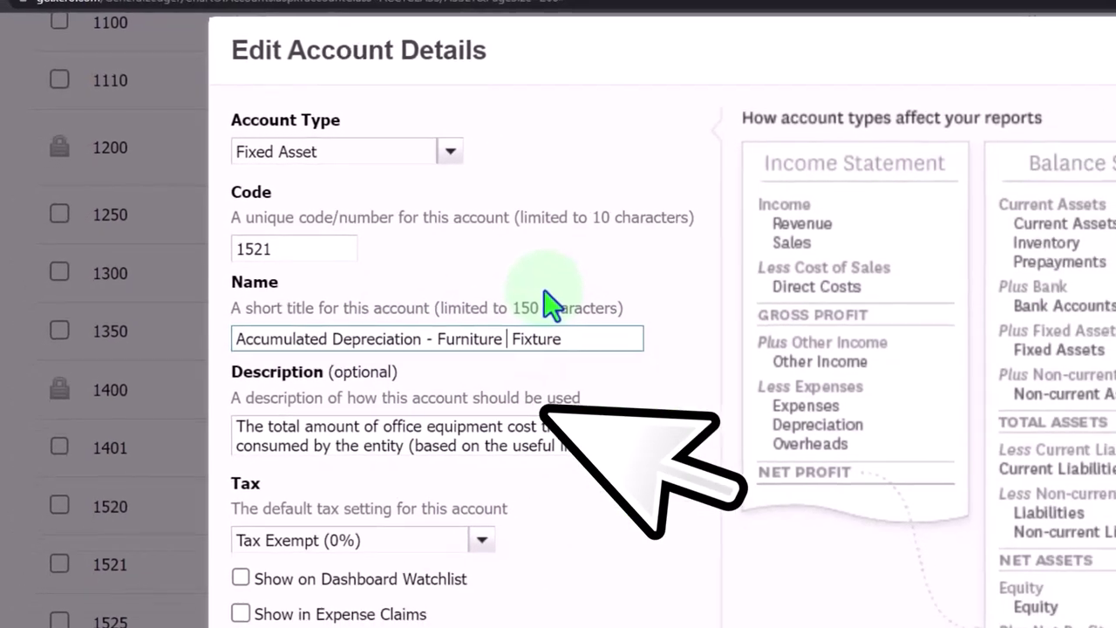
{"action": "type", "text": "&"}
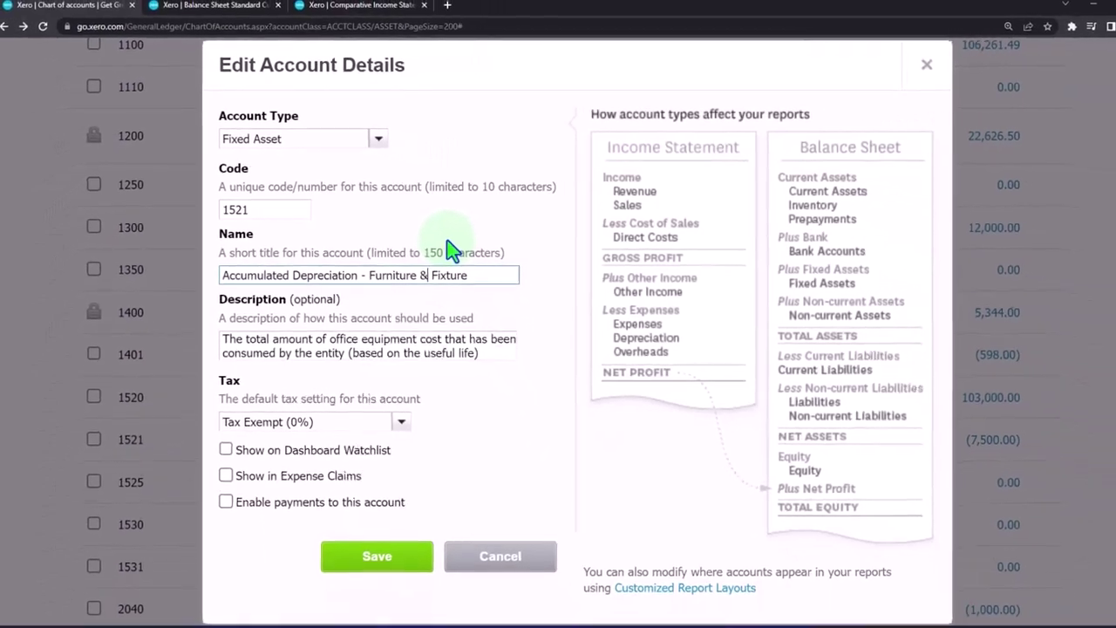
{"action": "left_click", "coordinate": [381, 536]}
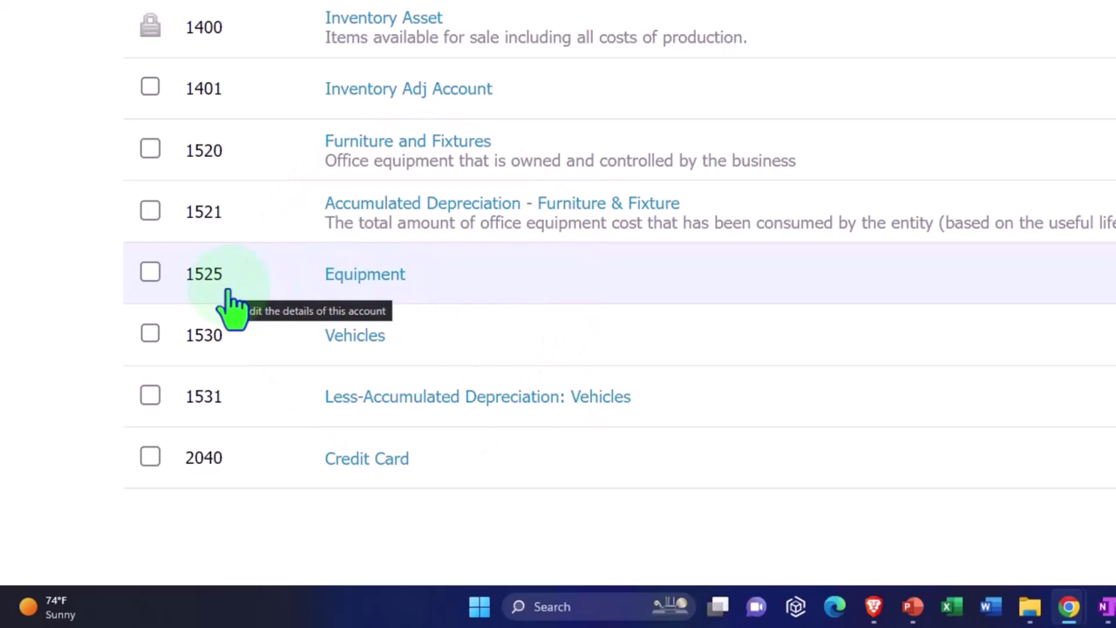
Add Fixed Asset account 1526 named 'Accumulated Depreciation - Equipment'.
{"action": "scroll", "coordinate": [231, 309], "scroll_direction": "up", "scroll_amount": 5}
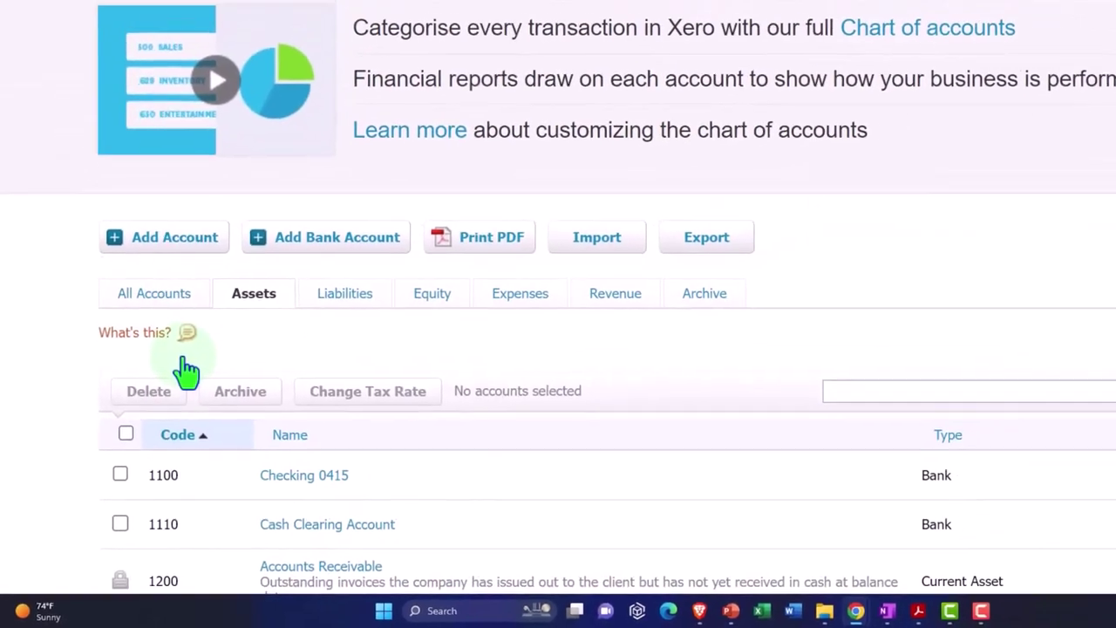
{"action": "left_click", "coordinate": [142, 292]}
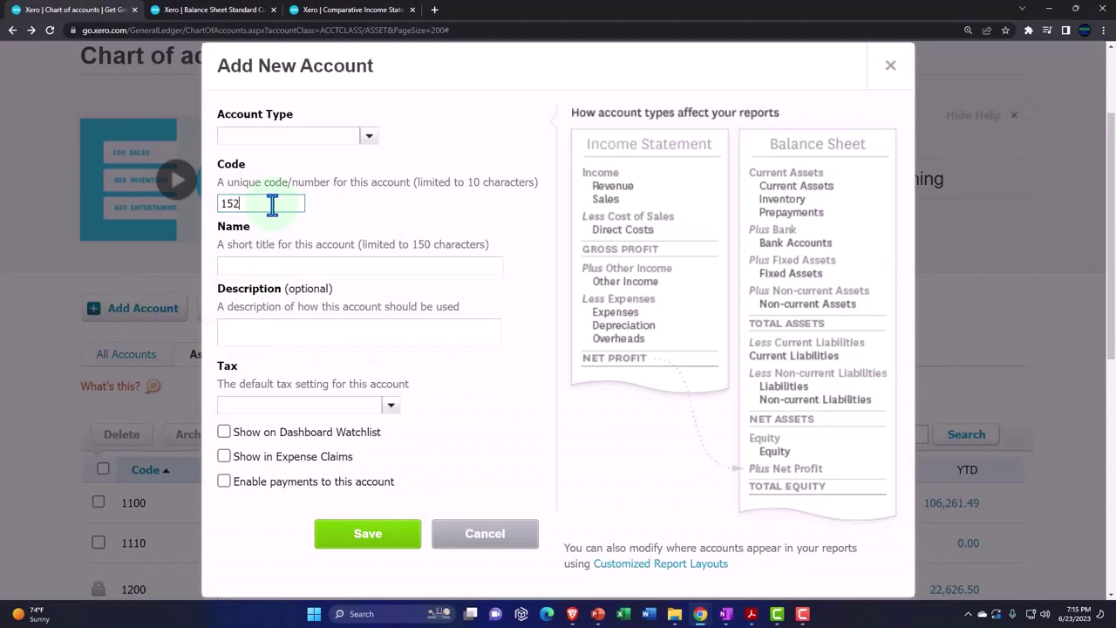
{"action": "left_click", "coordinate": [369, 139]}
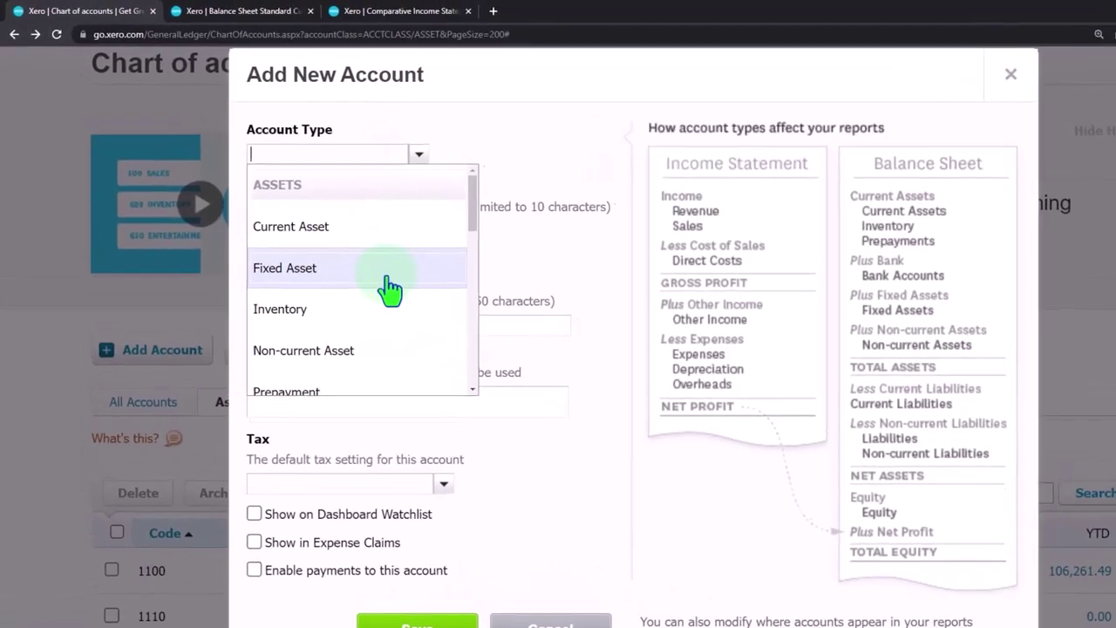
{"action": "left_click", "coordinate": [351, 236]}
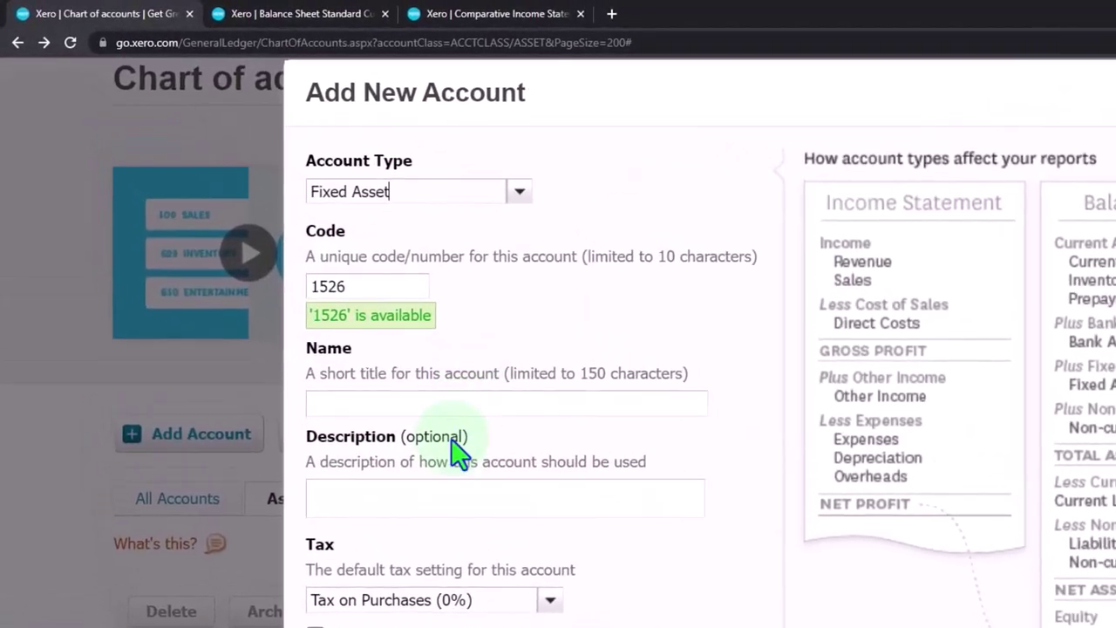
{"action": "left_click", "coordinate": [372, 404]}
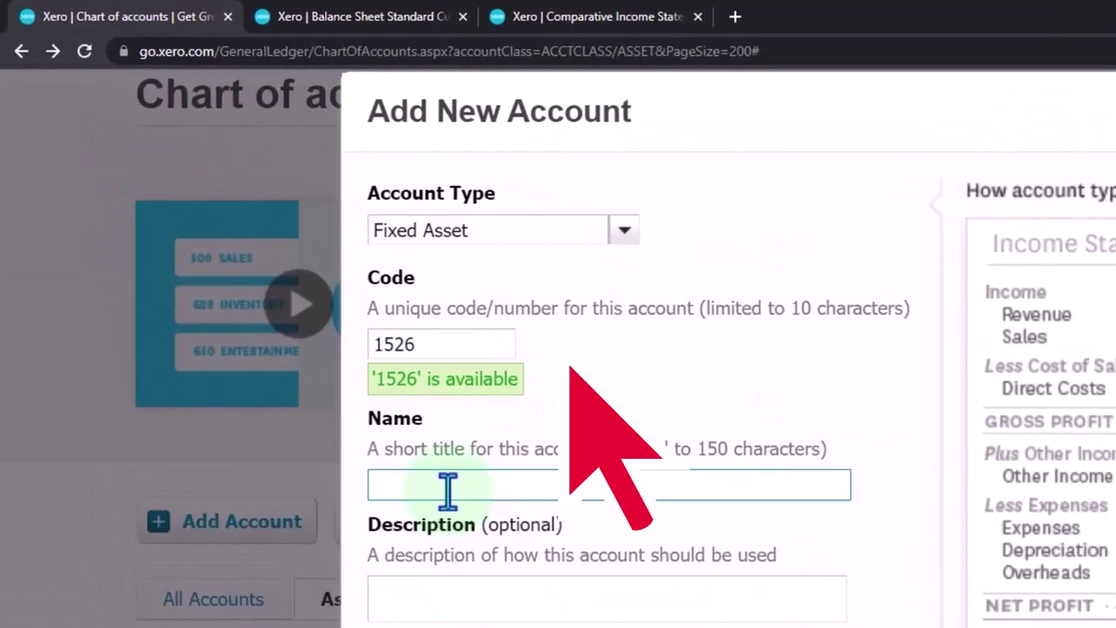
{"action": "type", "text": "Accumulated"}
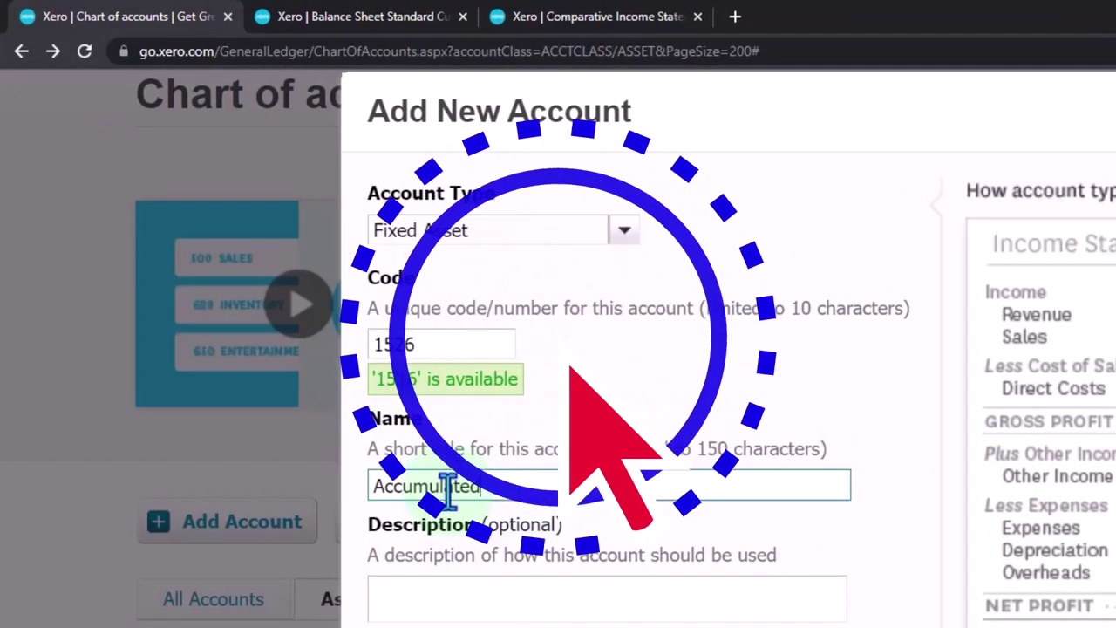
{"action": "type", "text": " Depreciation"}
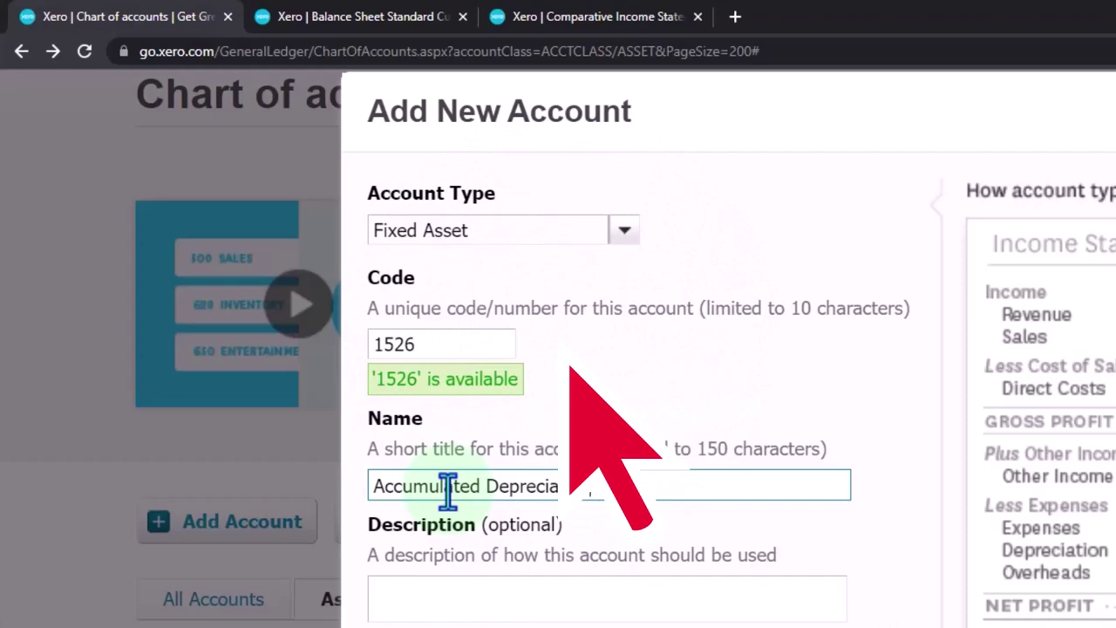
{"action": "type", "text": " - Equipment"}
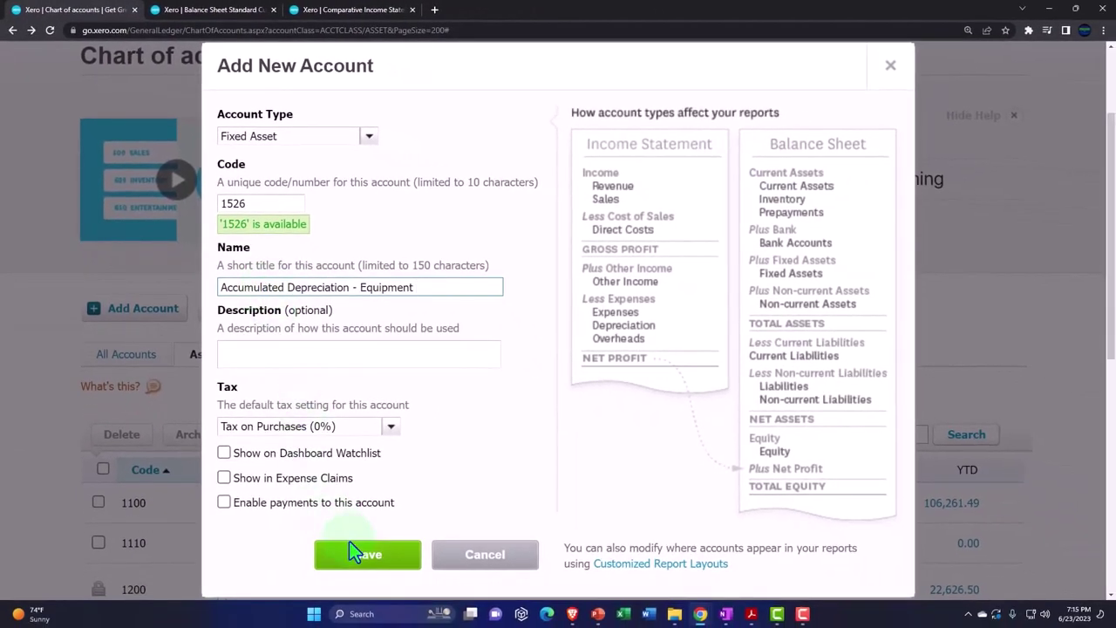
{"action": "scroll", "coordinate": [332, 424], "scroll_direction": "down", "scroll_amount": 7}
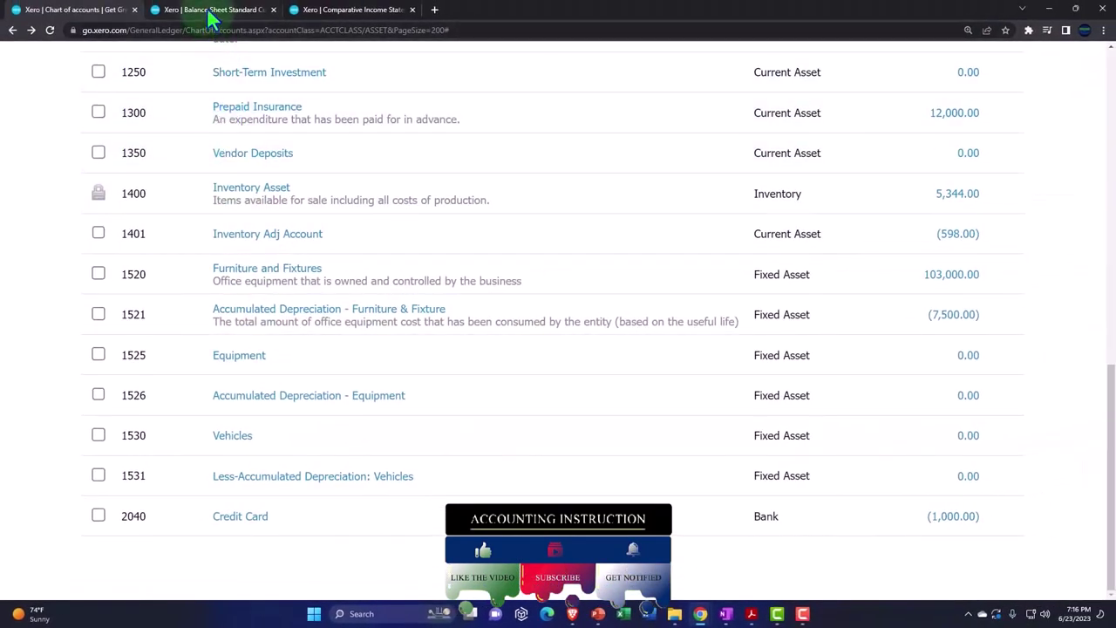
Update the Balance Sheet to check the renamed Fixed Assets rows, then return to Chart of accounts.
{"action": "left_click", "coordinate": [209, 12]}
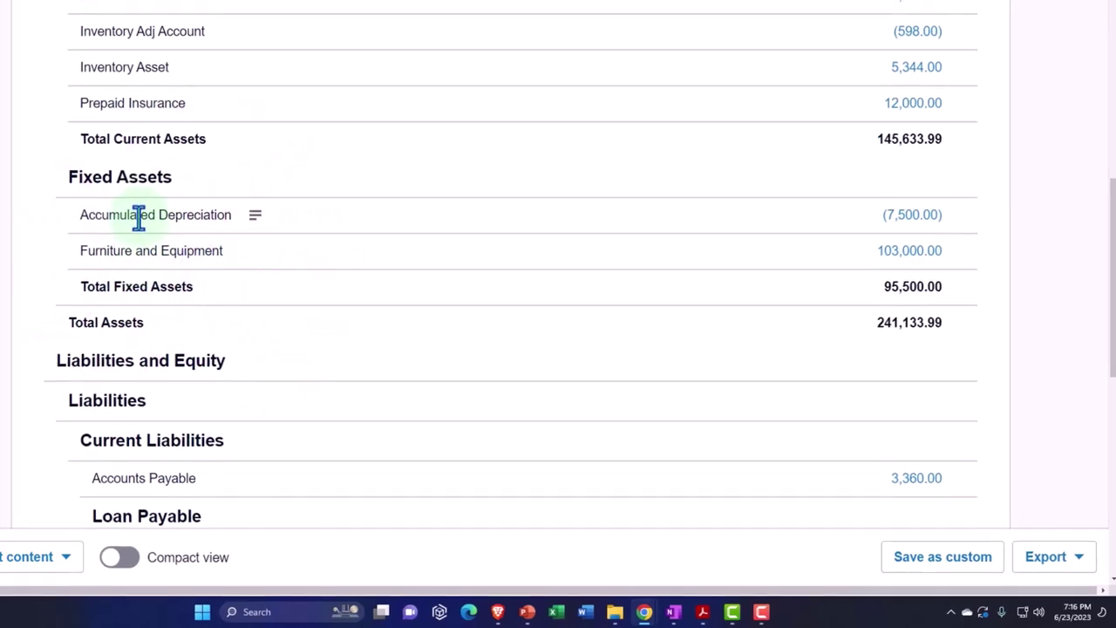
{"action": "scroll", "coordinate": [680, 255], "scroll_direction": "up", "scroll_amount": 6}
{"action": "left_click", "coordinate": [1046, 36]}
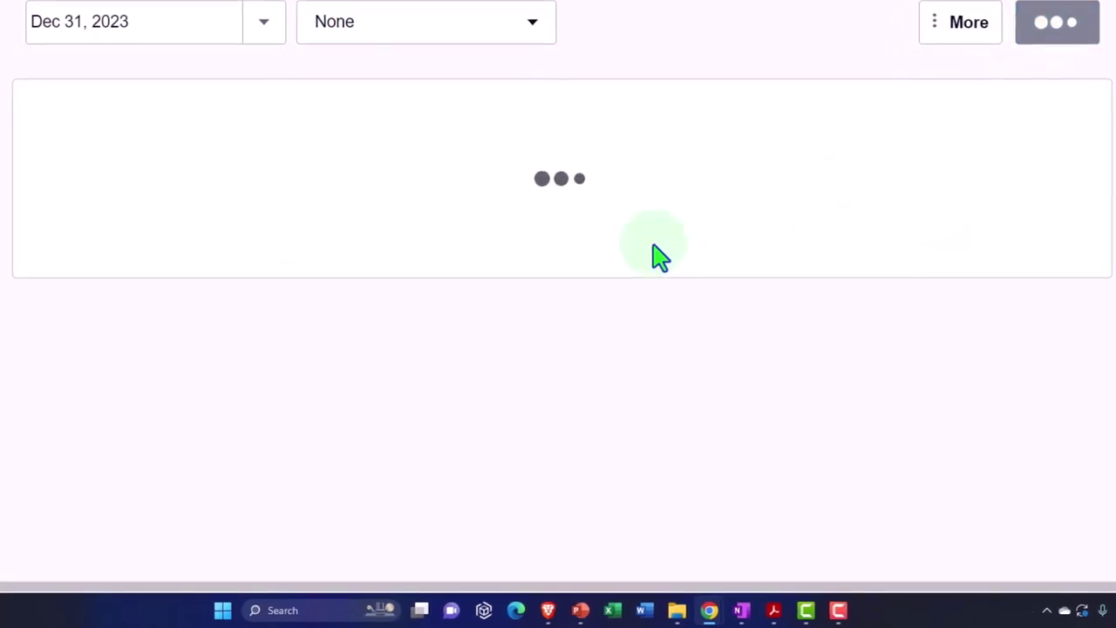
{"action": "scroll", "coordinate": [378, 391], "scroll_direction": "down", "scroll_amount": 6}
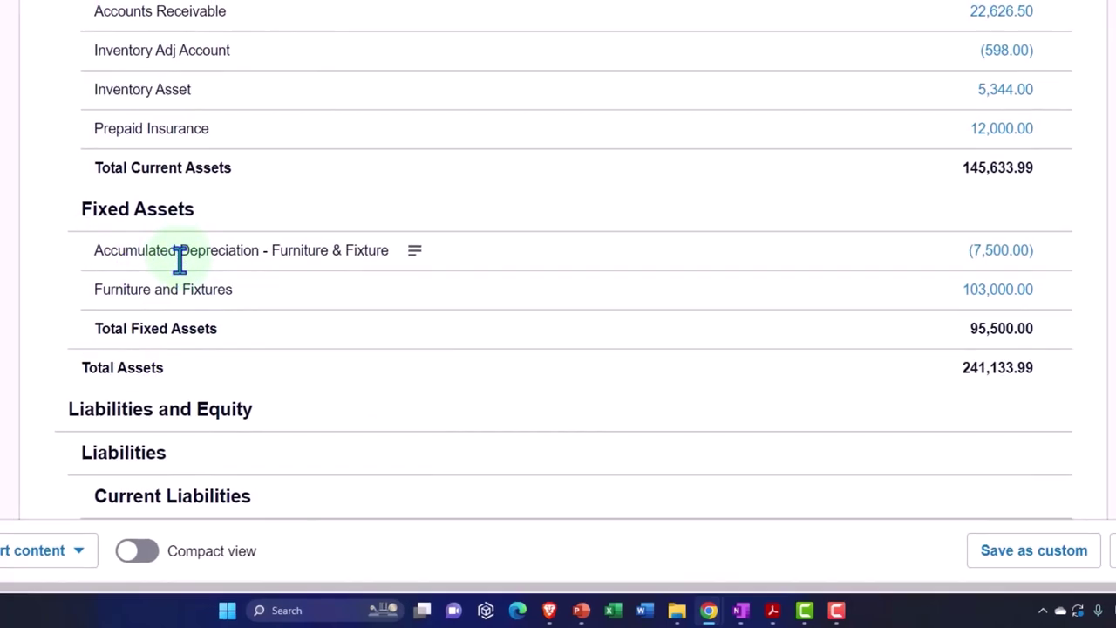
{"action": "left_click", "coordinate": [87, 10]}
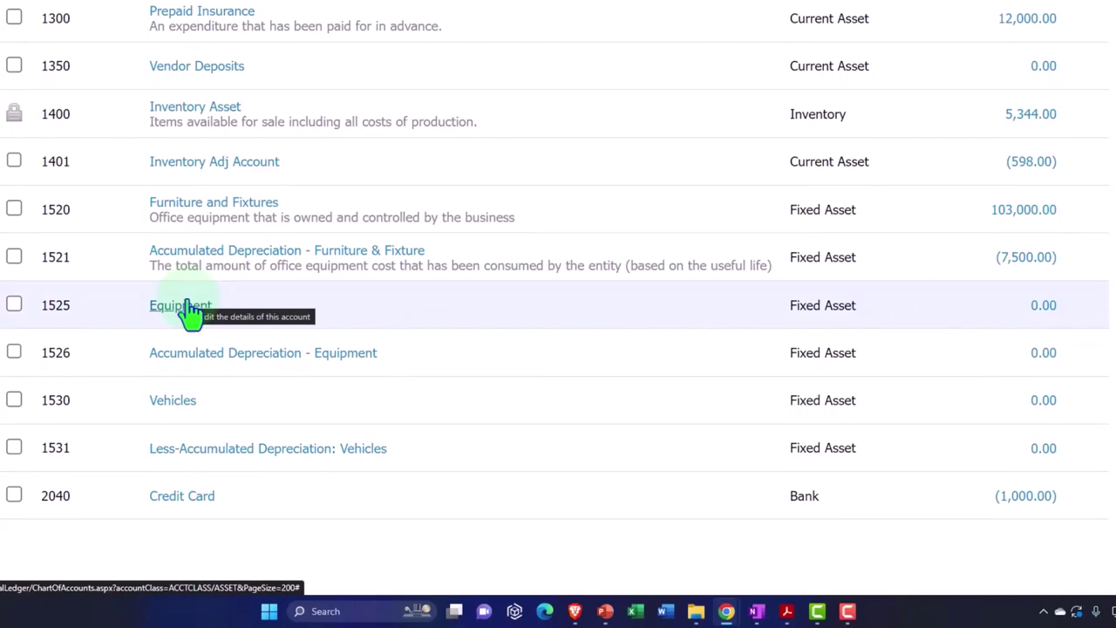
{"action": "left_click", "coordinate": [187, 307]}
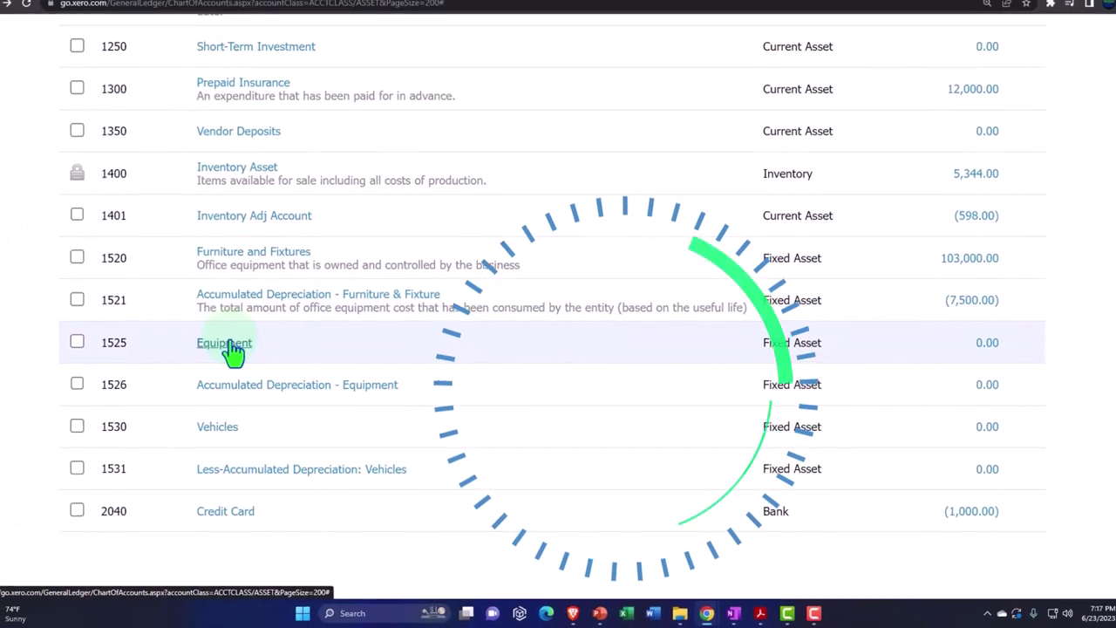
{"action": "left_click", "coordinate": [759, 615]}
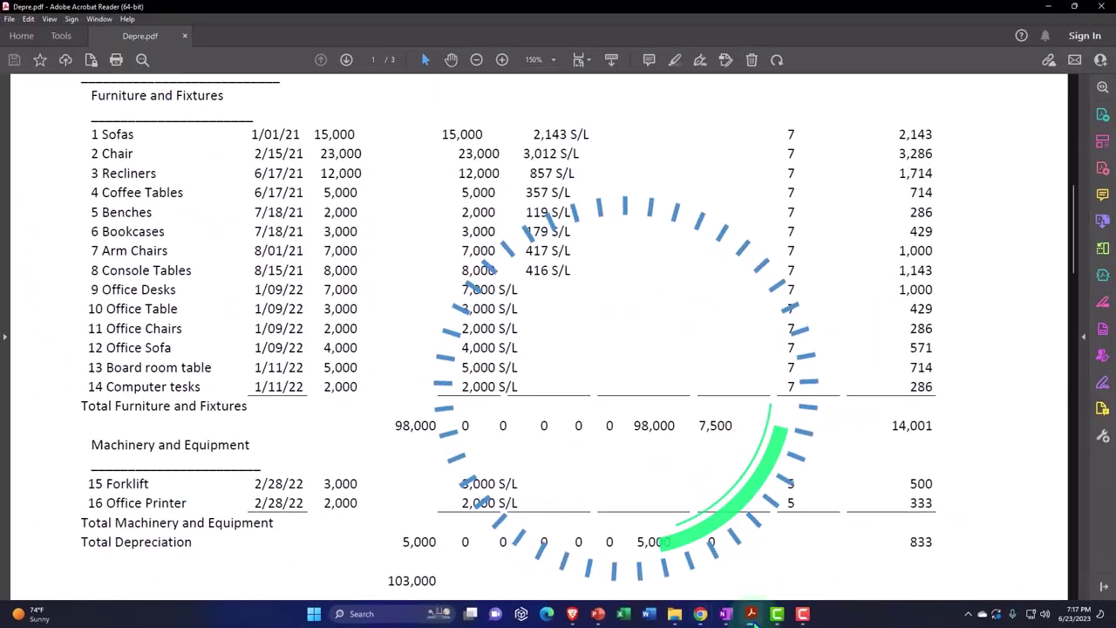
{"action": "left_click", "coordinate": [417, 435]}
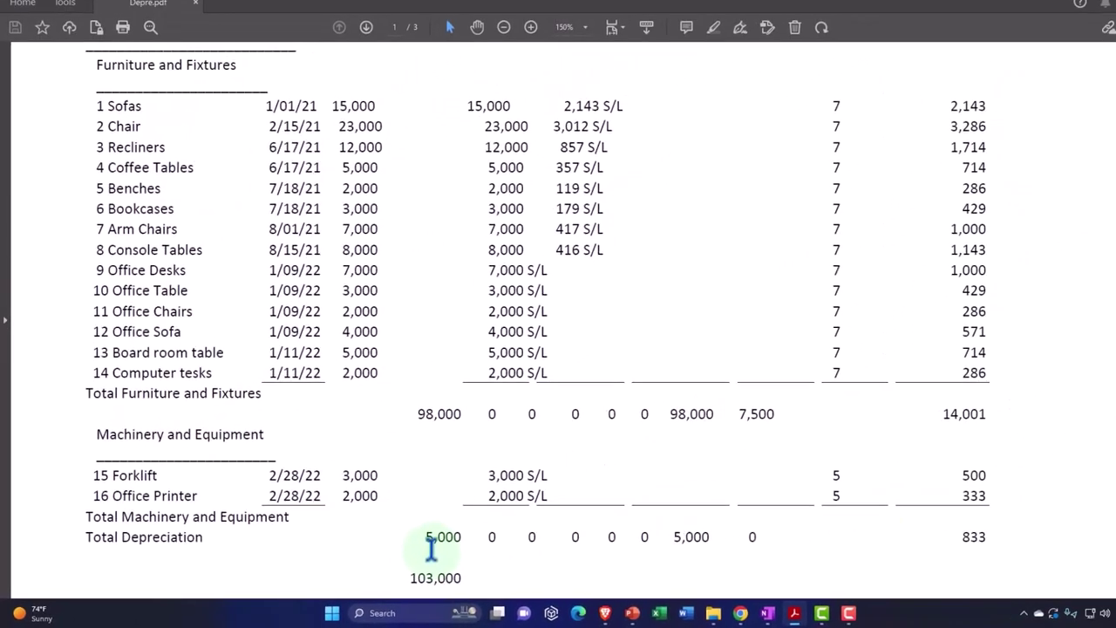
{"action": "left_click", "coordinate": [752, 614]}
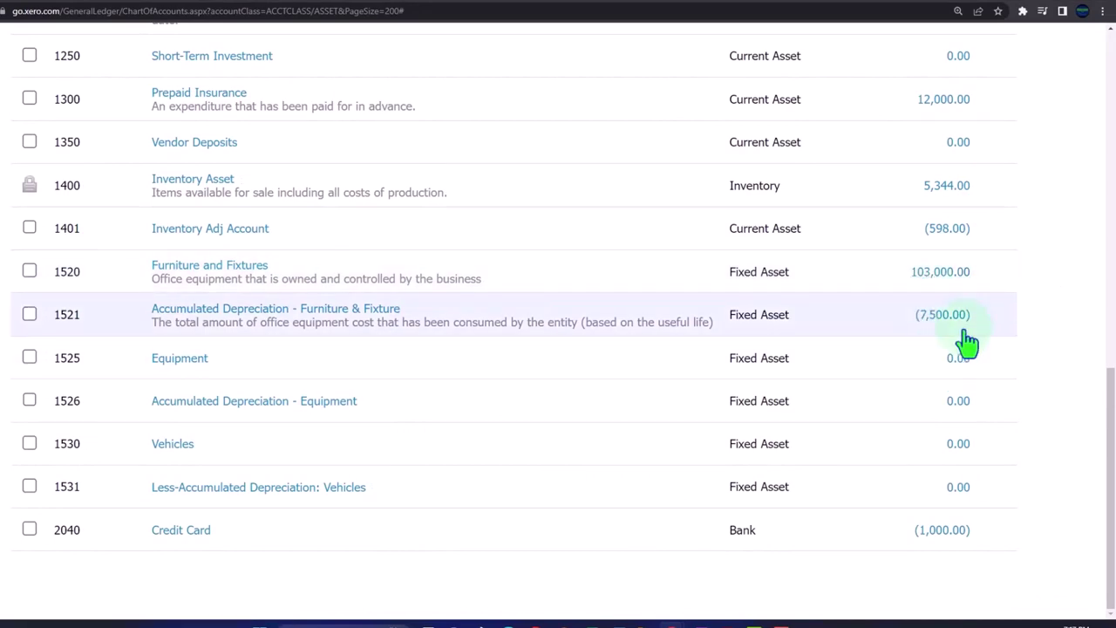
Go to the Reports page from the Accounting menu.
{"action": "scroll", "coordinate": [967, 340], "scroll_direction": "up", "scroll_amount": 10}
{"action": "left_click", "coordinate": [793, 120]}
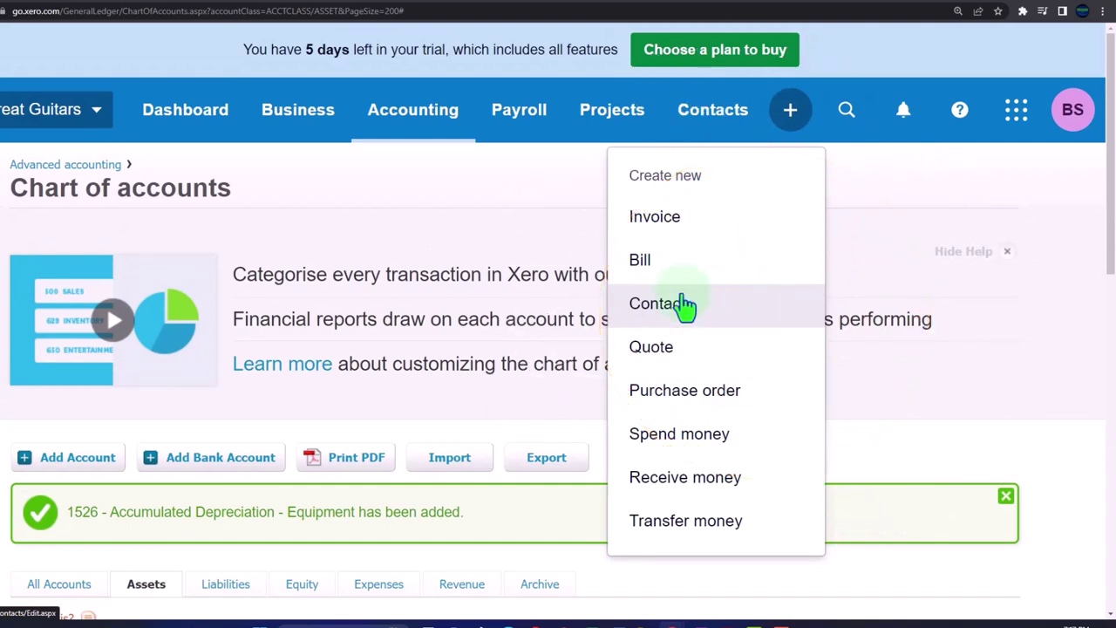
{"action": "left_click", "coordinate": [401, 132]}
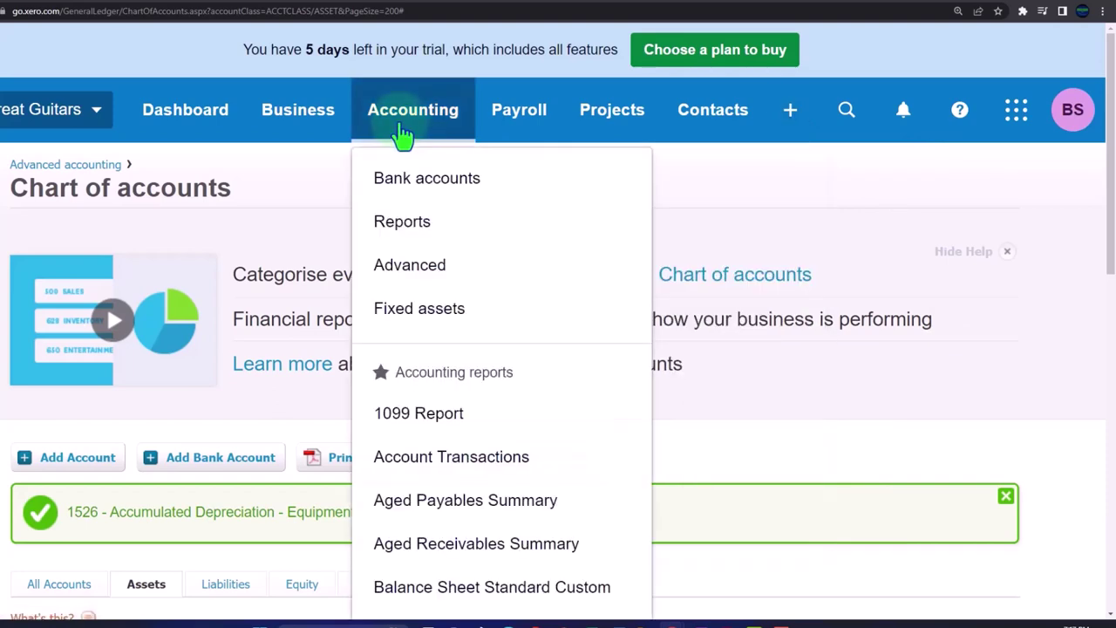
{"action": "left_click", "coordinate": [403, 232]}
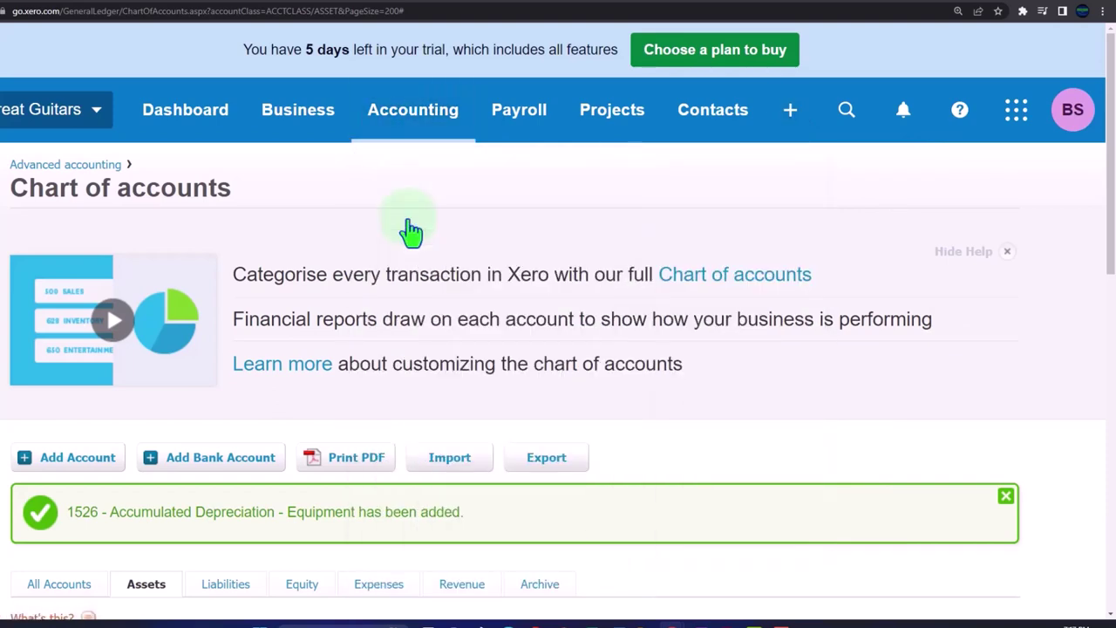
Zoom the page to 125%, search reports for 'journal' and open the Journal Report.
{"action": "key", "text": "ctrl+minus"}
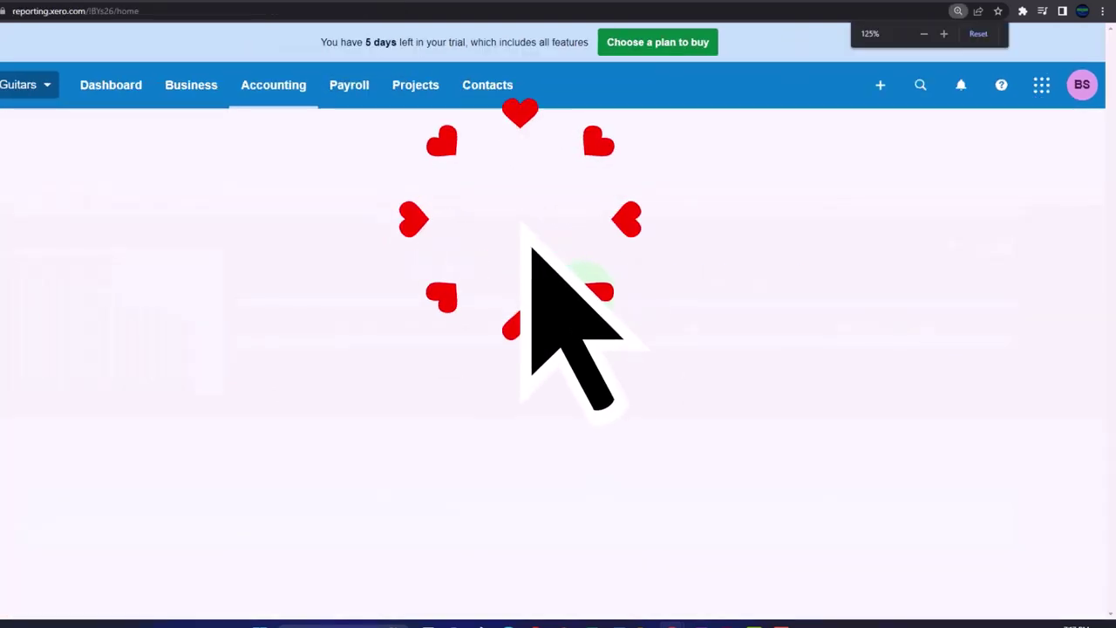
{"action": "left_click", "coordinate": [814, 130]}
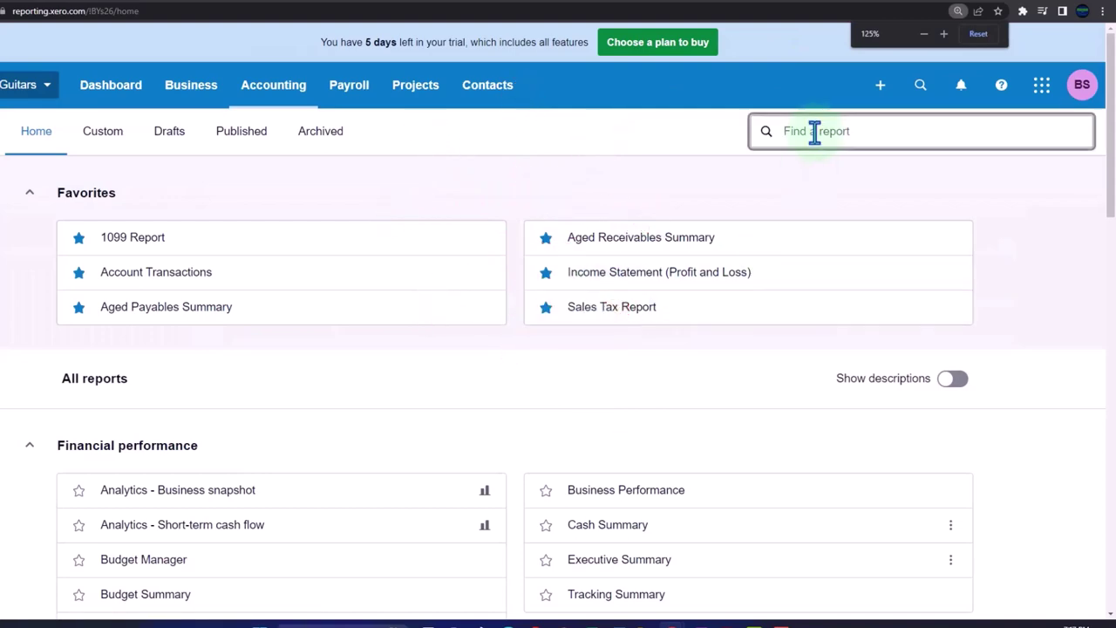
{"action": "type", "text": "journal"}
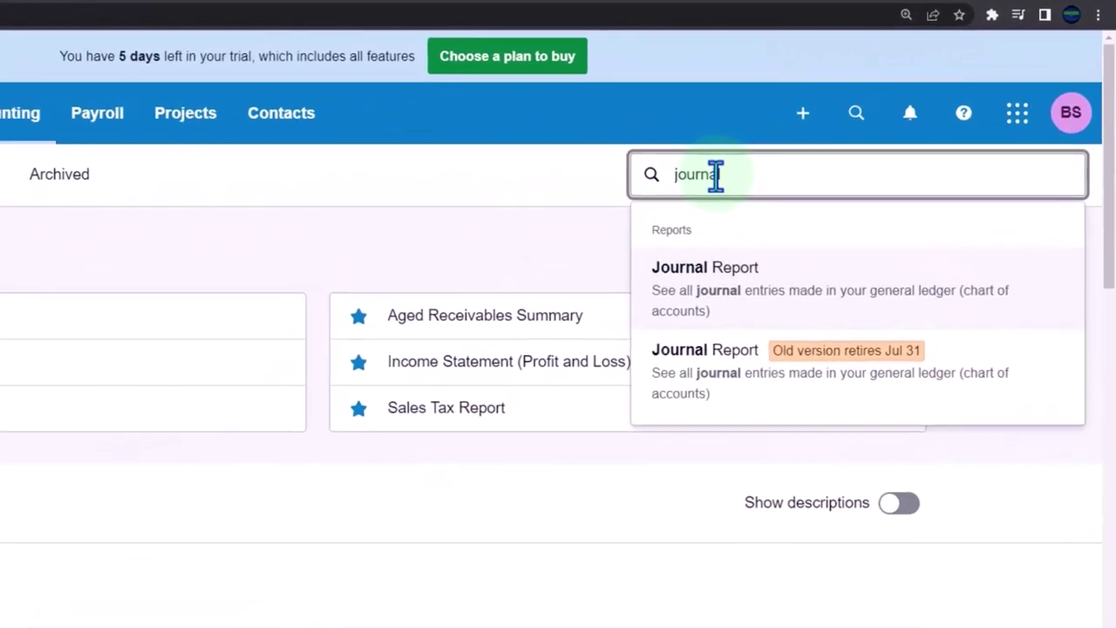
{"action": "left_click", "coordinate": [720, 298]}
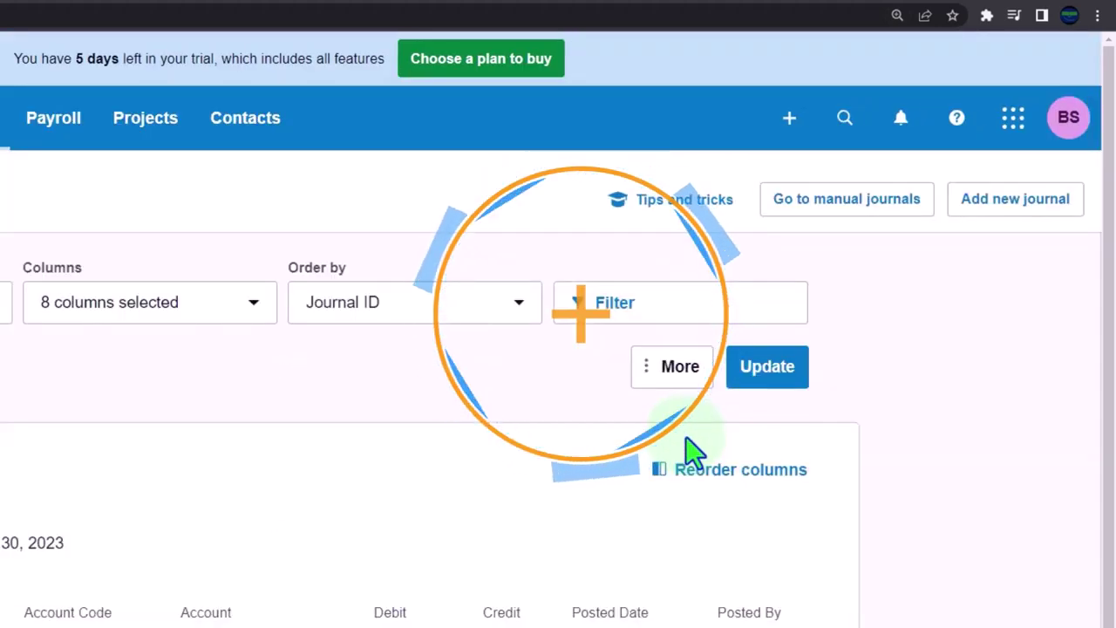
Start a manual journal narrated 'Adjust fixed assets balances to match depre sched', dated Feb 28, 2023.
{"action": "left_click", "coordinate": [1011, 206]}
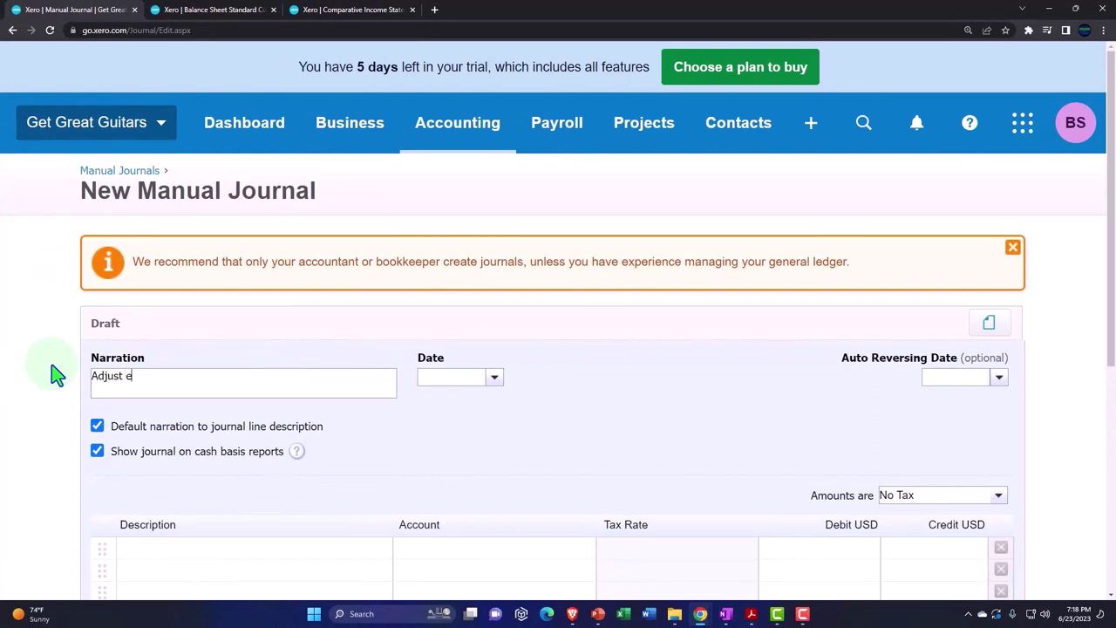
{"action": "type", "text": "i"}
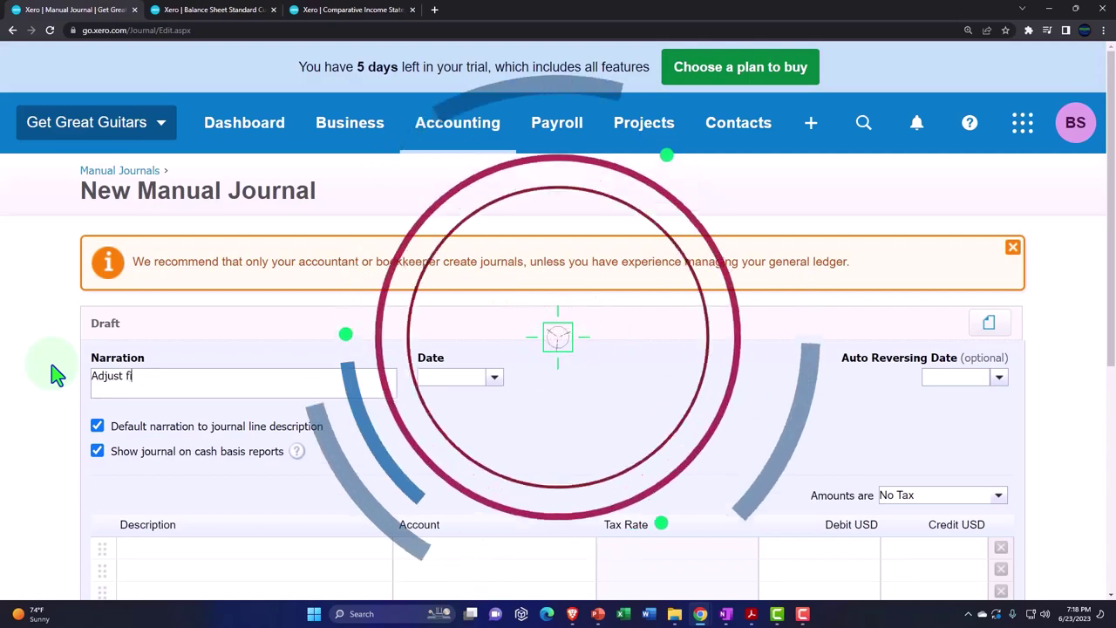
{"action": "type", "text": "xed assets balances to ma"}
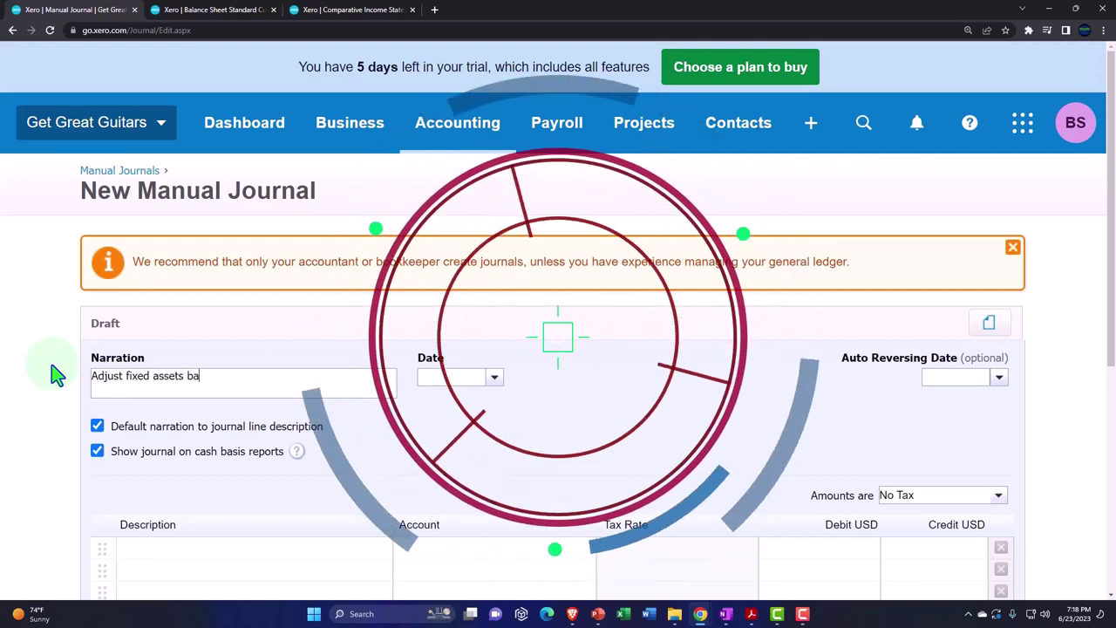
{"action": "type", "text": "tch "}
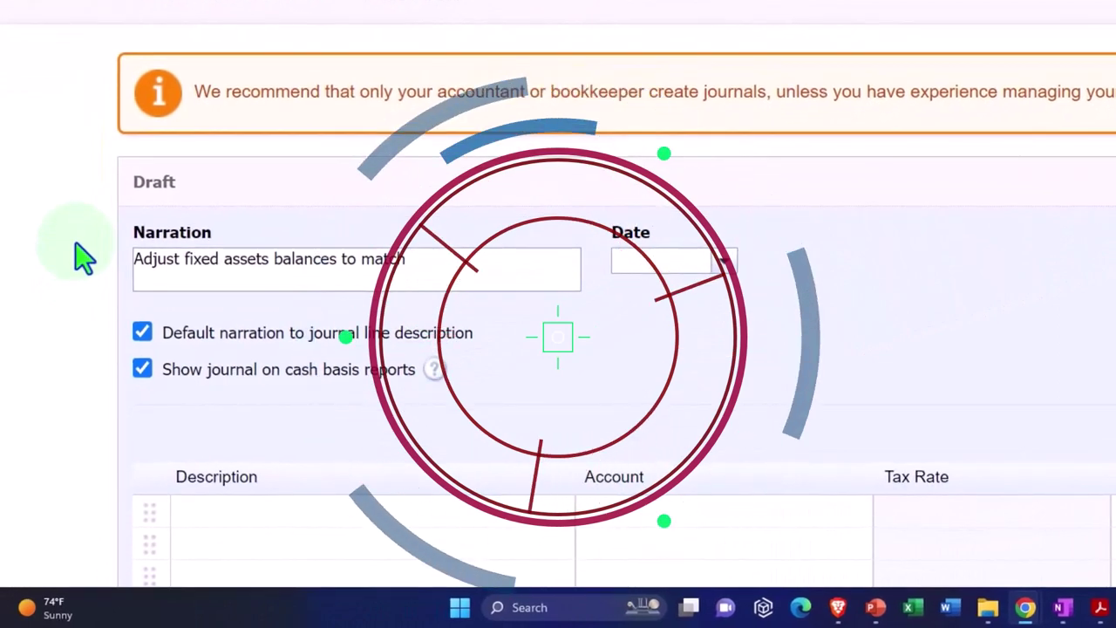
{"action": "type", "text": "depre sche"}
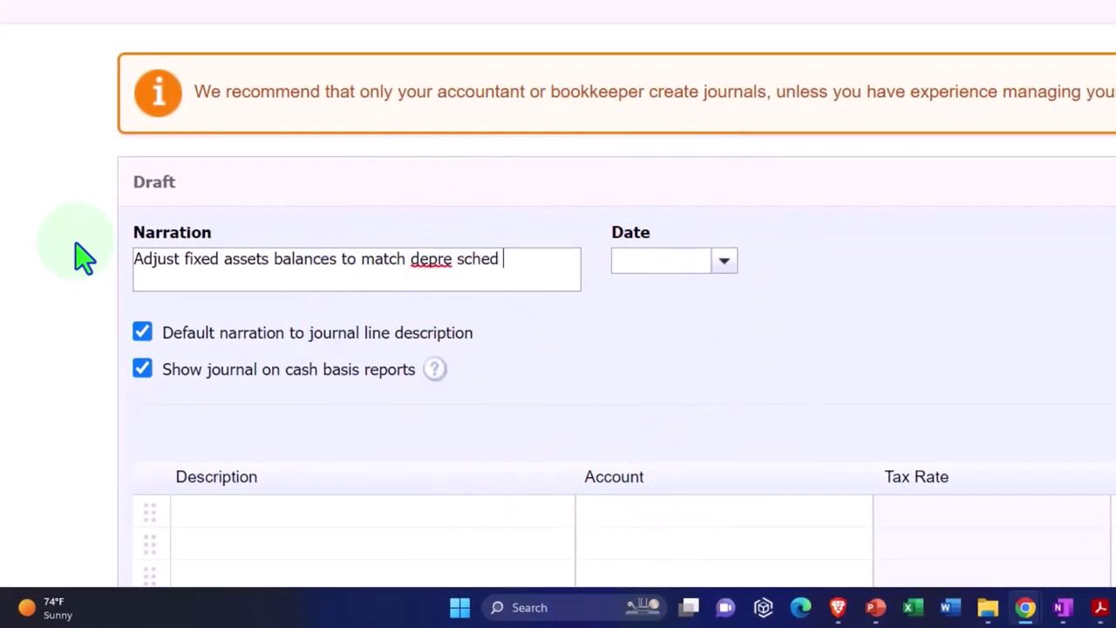
{"action": "type", "text": "d"}
{"action": "left_click", "coordinate": [724, 261]}
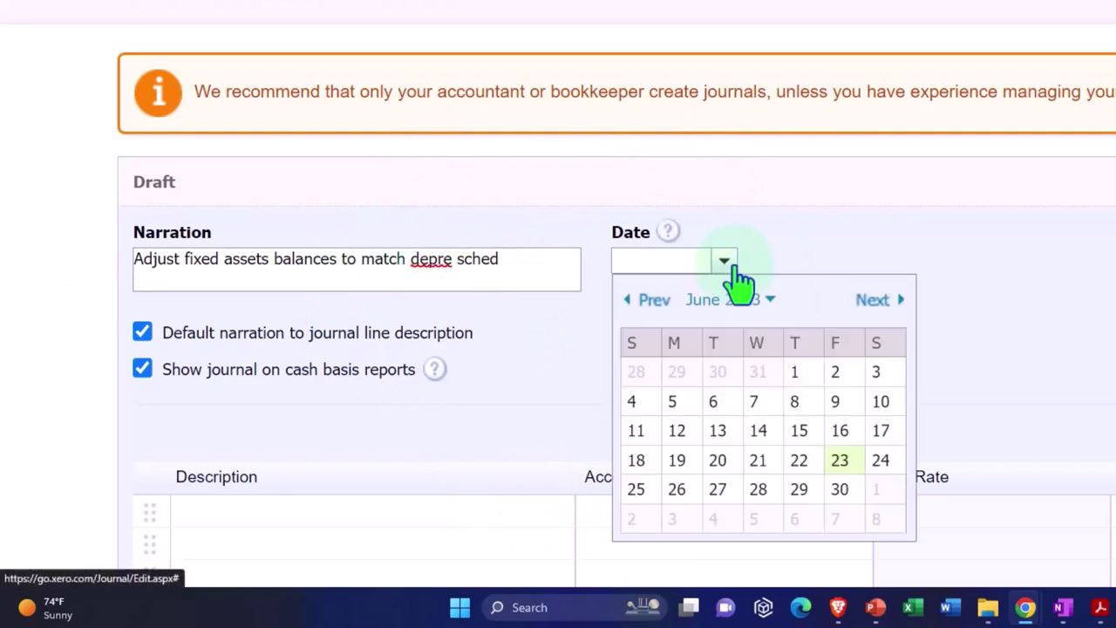
{"action": "left_click", "coordinate": [663, 301]}
{"action": "left_click", "coordinate": [651, 300]}
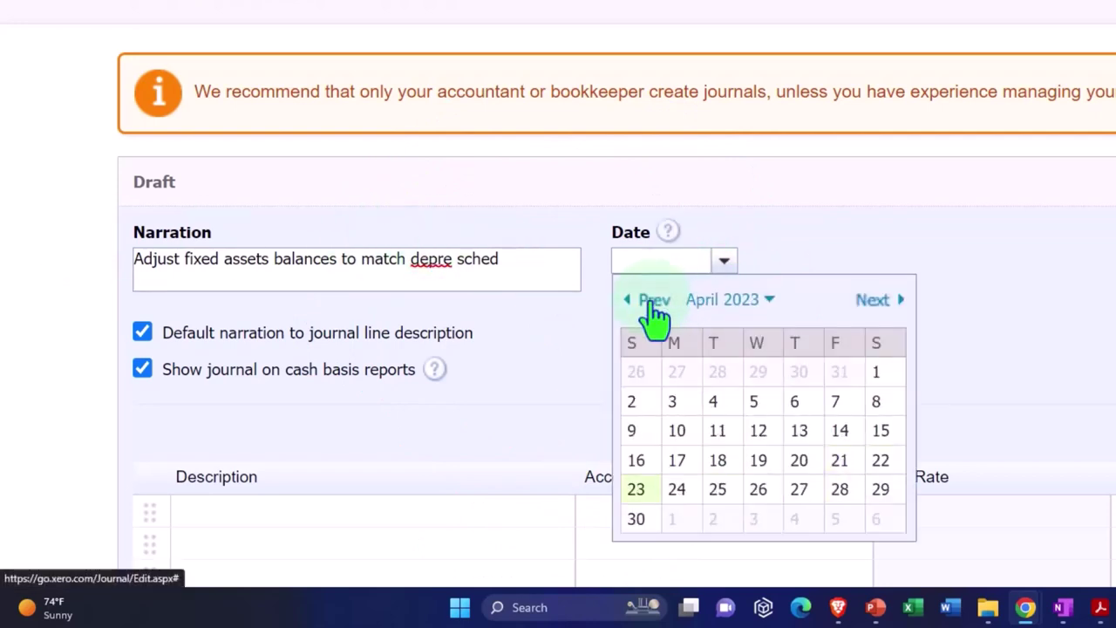
{"action": "left_click", "coordinate": [653, 301]}
{"action": "left_click", "coordinate": [658, 301]}
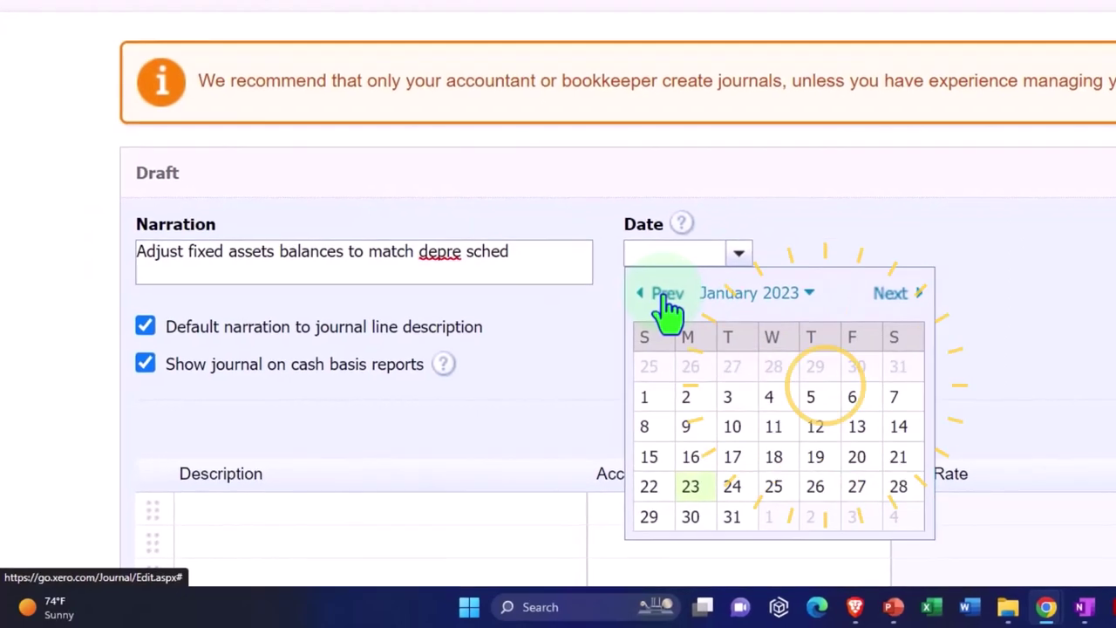
{"action": "left_click", "coordinate": [877, 297]}
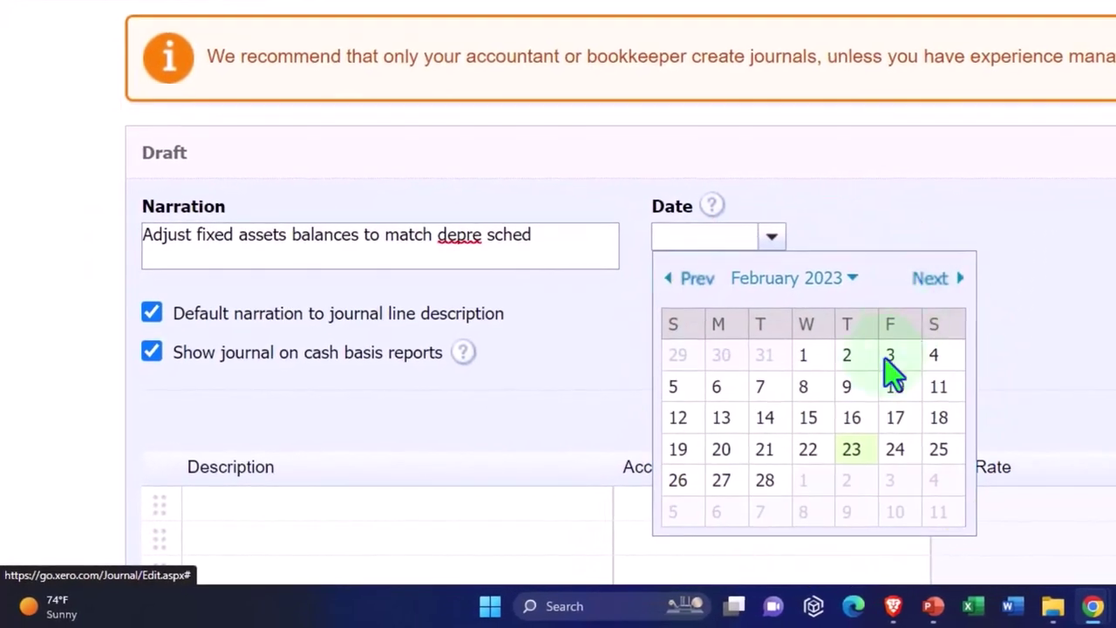
{"action": "left_click", "coordinate": [764, 481]}
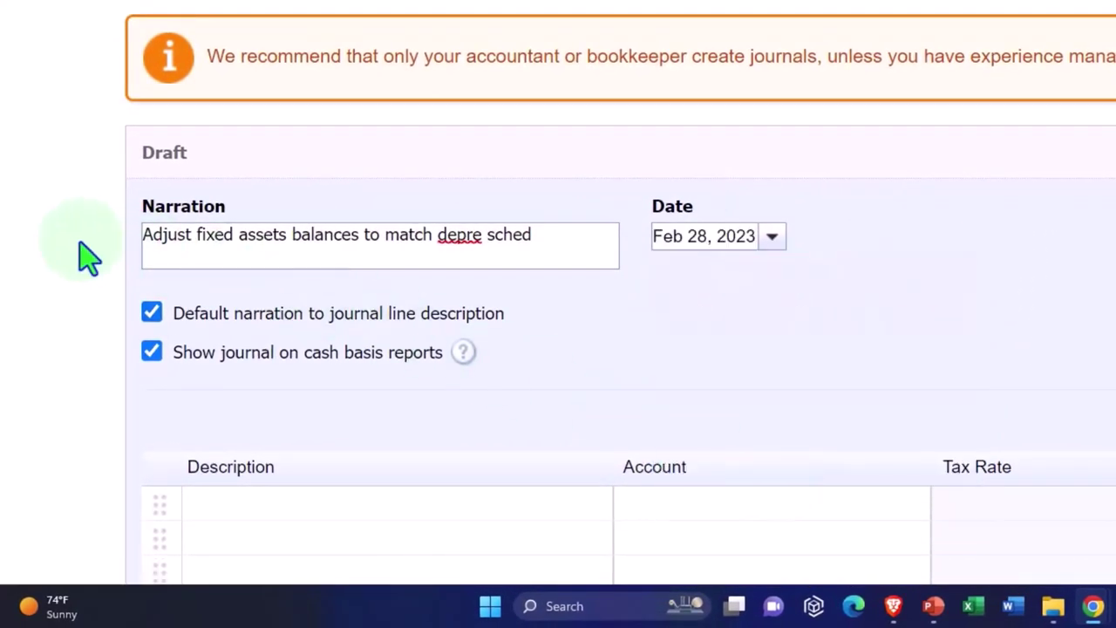
{"action": "scroll", "coordinate": [83, 257], "scroll_direction": "down", "scroll_amount": 2}
{"action": "scroll", "coordinate": [87, 258], "scroll_direction": "down", "scroll_amount": 1}
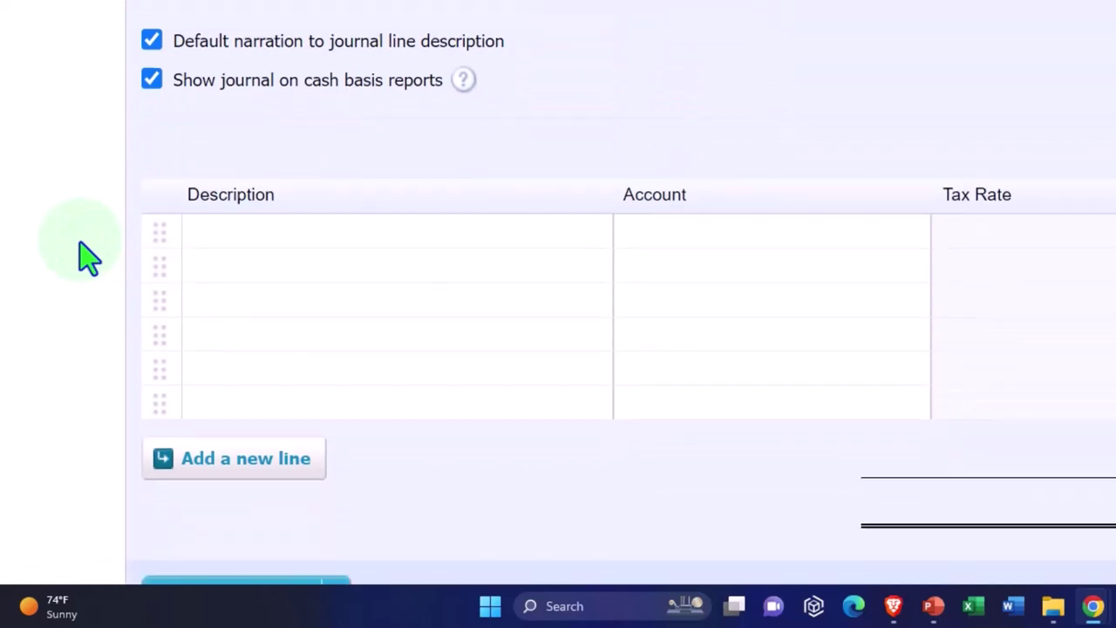
Post the journal debiting 1525 Equipment and crediting 1520 Furniture and Fixtures 5,000.00.
{"action": "left_click", "coordinate": [312, 252]}
{"action": "key", "text": "Tab"}
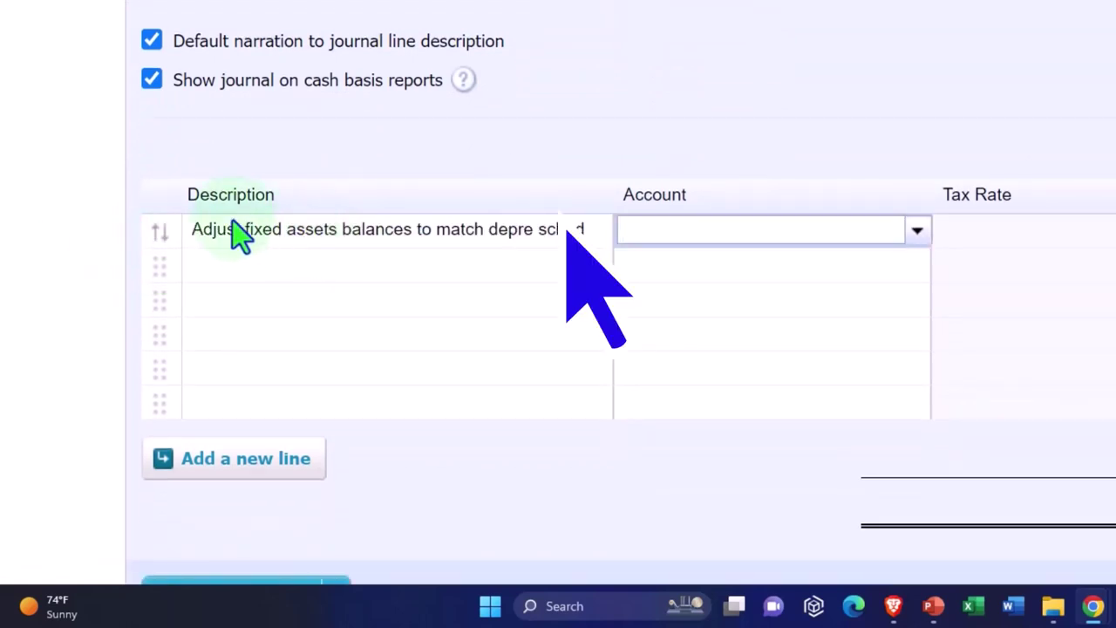
{"action": "type", "text": "eq"}
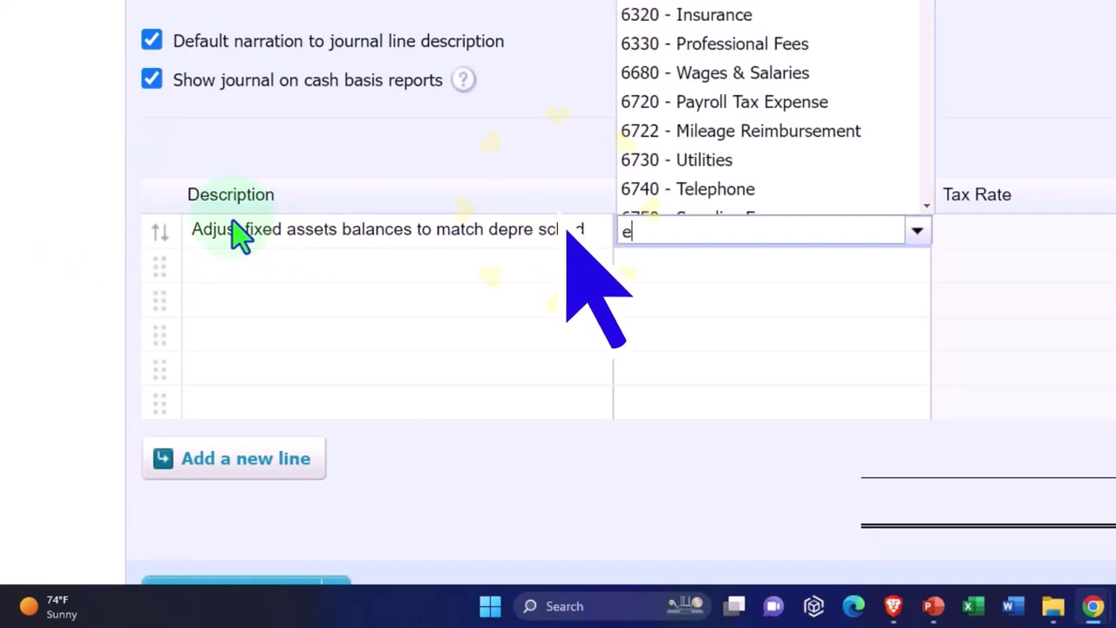
{"action": "type", "text": "u"}
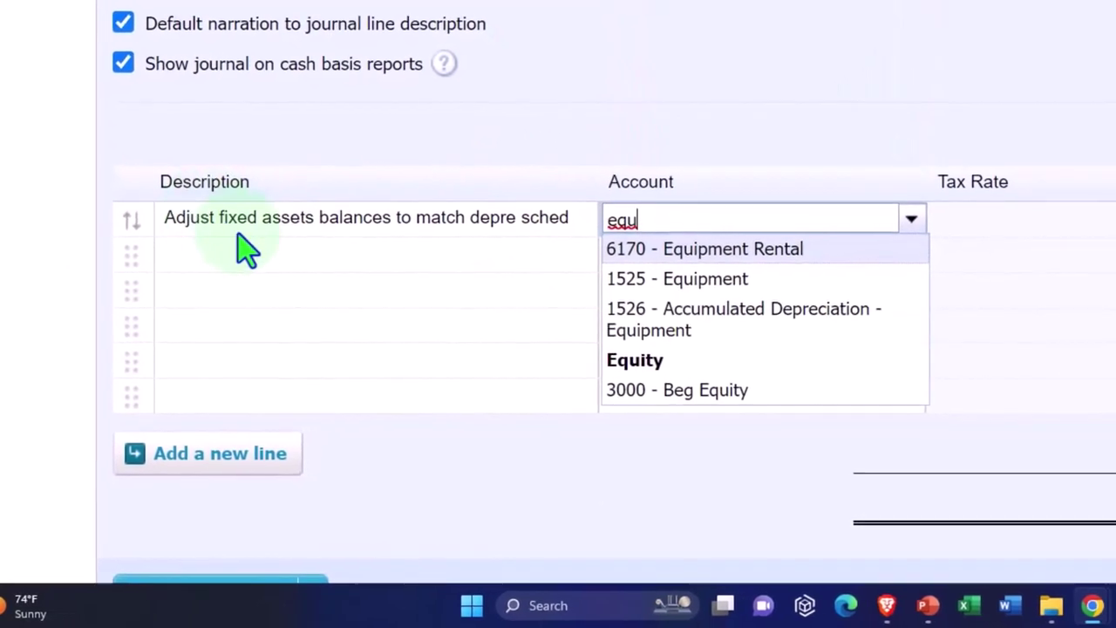
{"action": "left_click", "coordinate": [739, 277]}
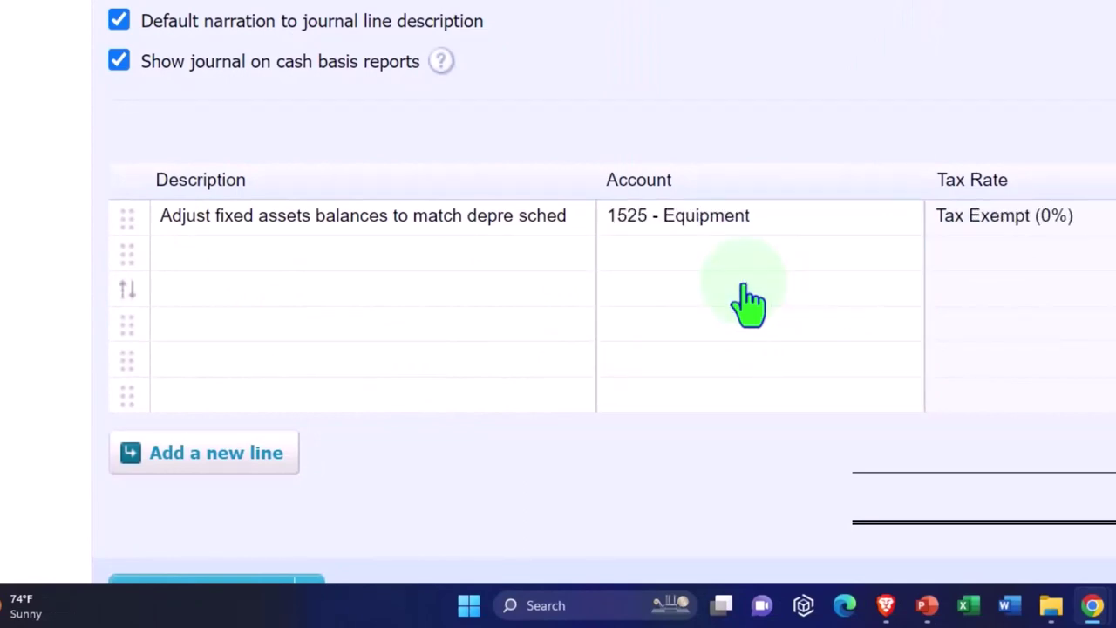
{"action": "key", "text": "Tab"}
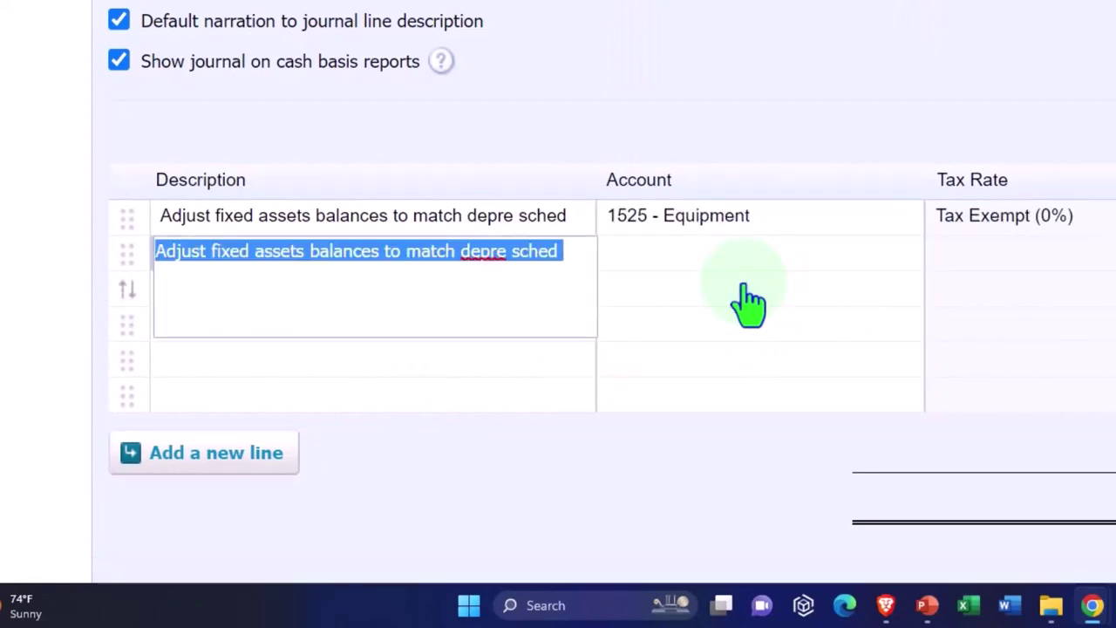
{"action": "key", "text": "Tab"}
{"action": "type", "text": "fi"}
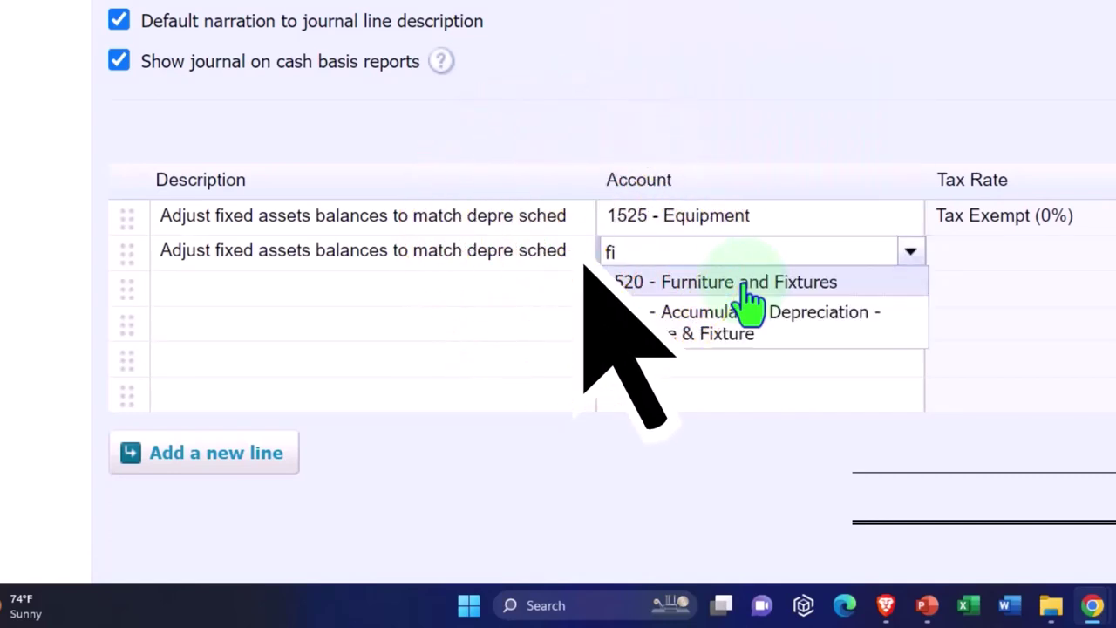
{"action": "left_click", "coordinate": [745, 283]}
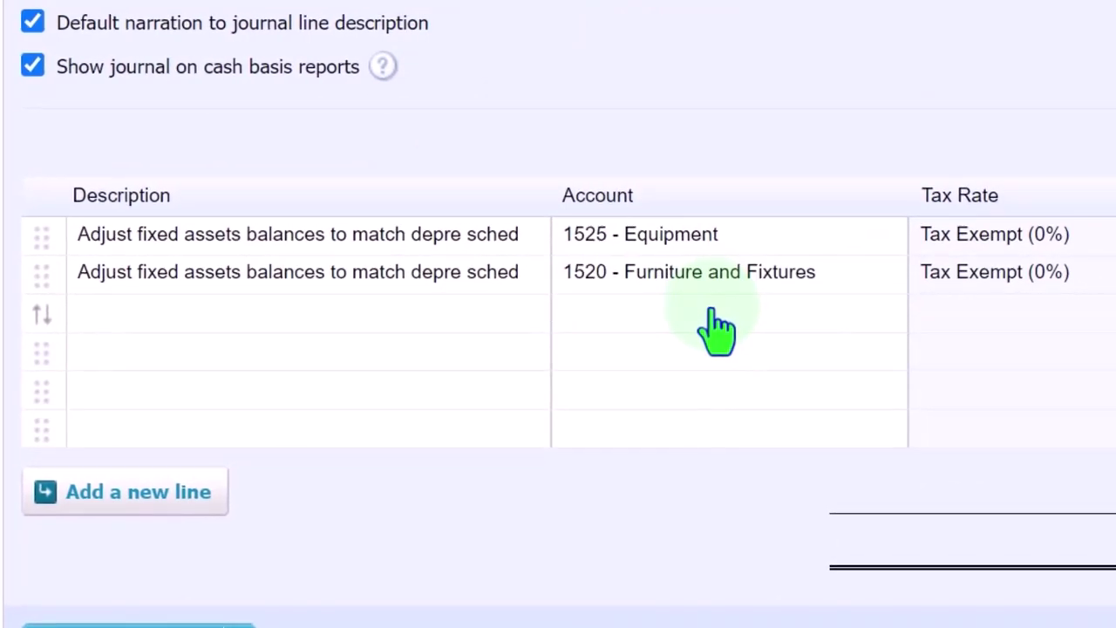
{"action": "left_click", "coordinate": [715, 330]}
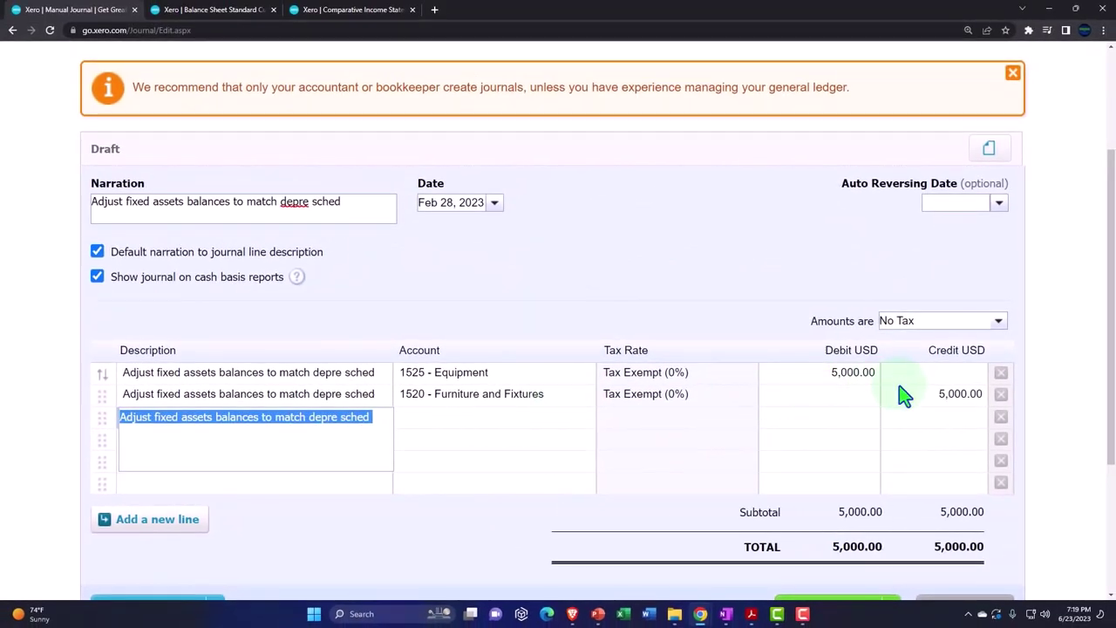
{"action": "scroll", "coordinate": [904, 395], "scroll_direction": "down", "scroll_amount": 1}
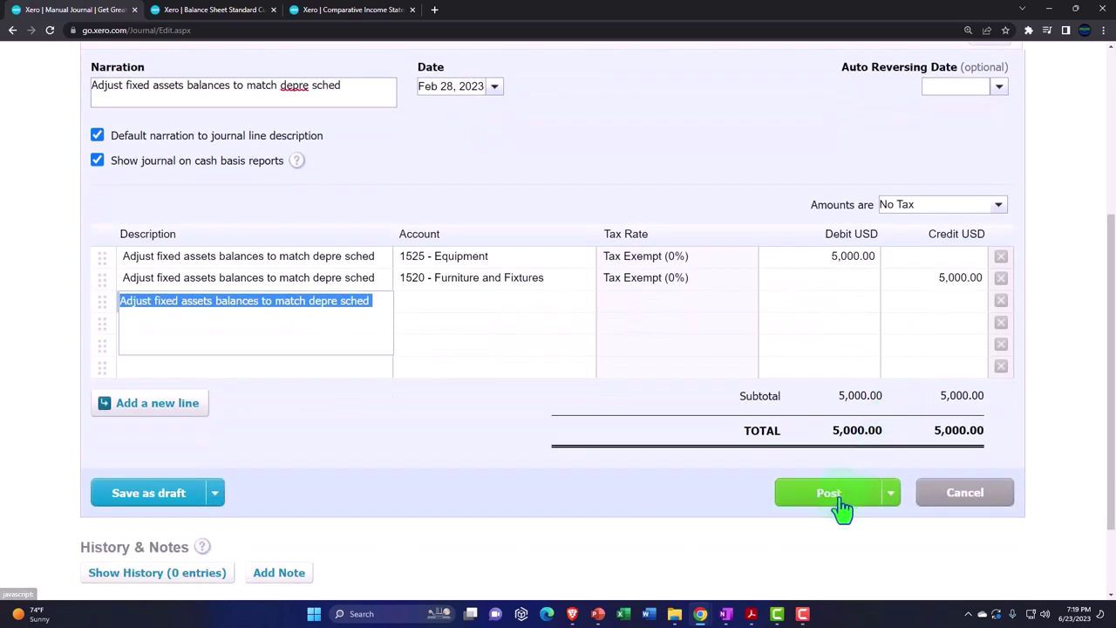
{"action": "left_click", "coordinate": [832, 493]}
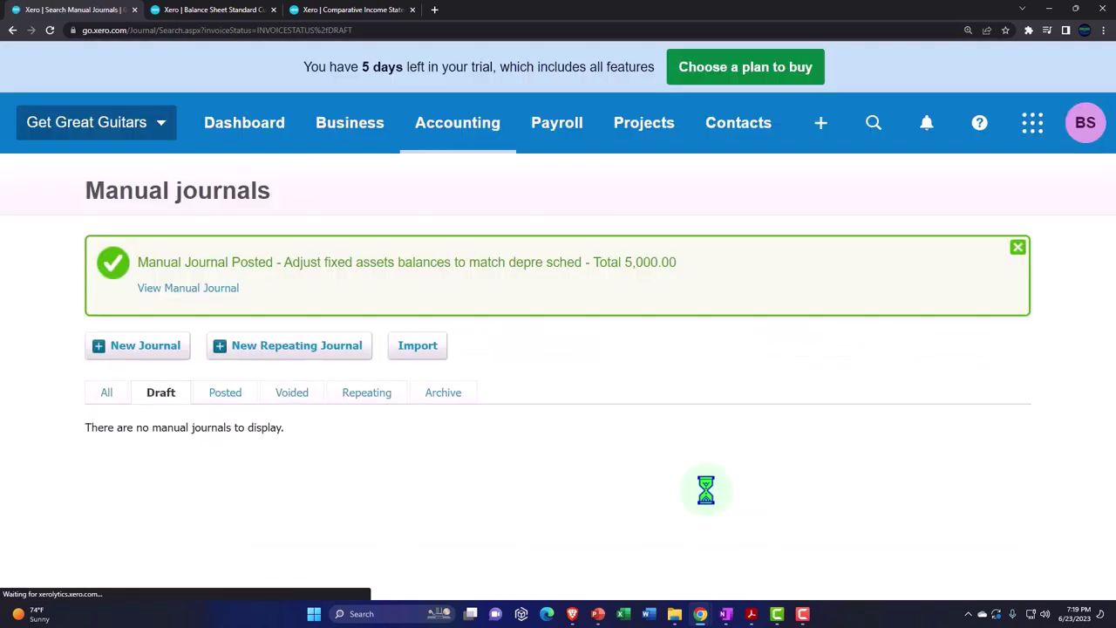
Update and enlarge the Balance Sheet to check Equipment 5,000.00 under Fixed Assets.
{"action": "left_click", "coordinate": [220, 12]}
{"action": "scroll", "coordinate": [668, 357], "scroll_direction": "up", "scroll_amount": 5}
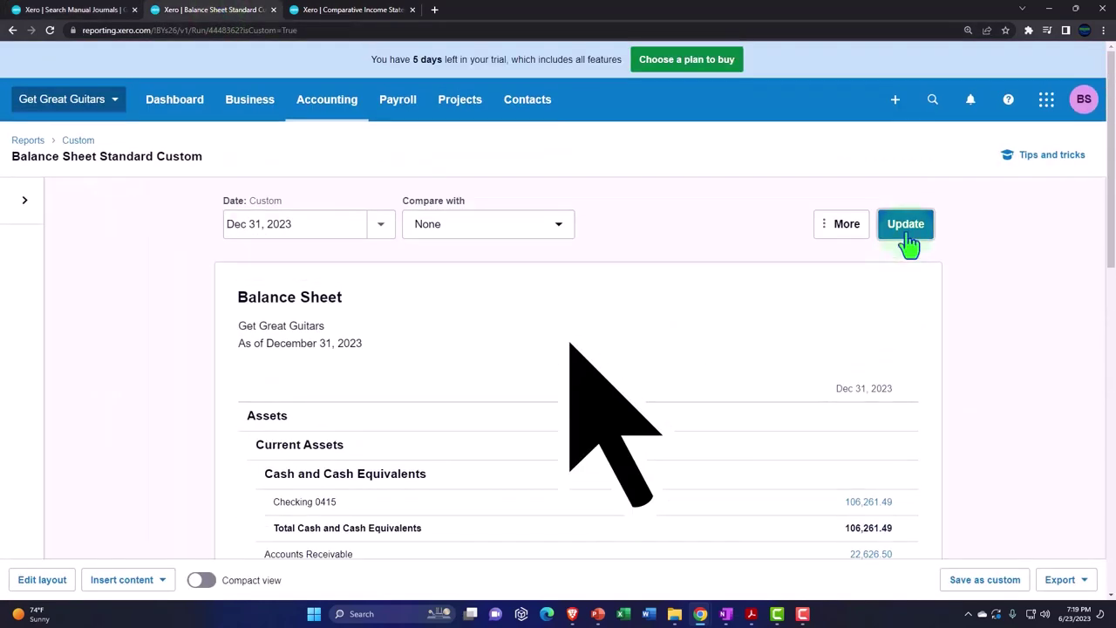
{"action": "left_click", "coordinate": [907, 224]}
{"action": "key", "text": "ctrl+plus"}
{"action": "key", "text": "ctrl+plus"}
{"action": "key", "text": "ctrl+plus"}
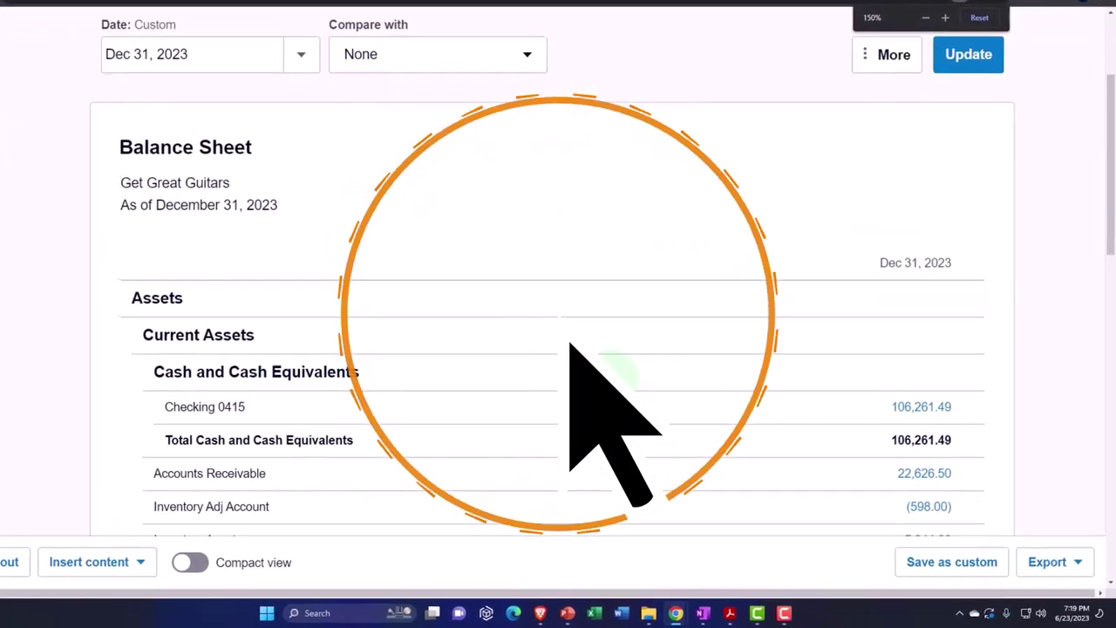
{"action": "scroll", "coordinate": [568, 344], "scroll_direction": "down", "scroll_amount": 5}
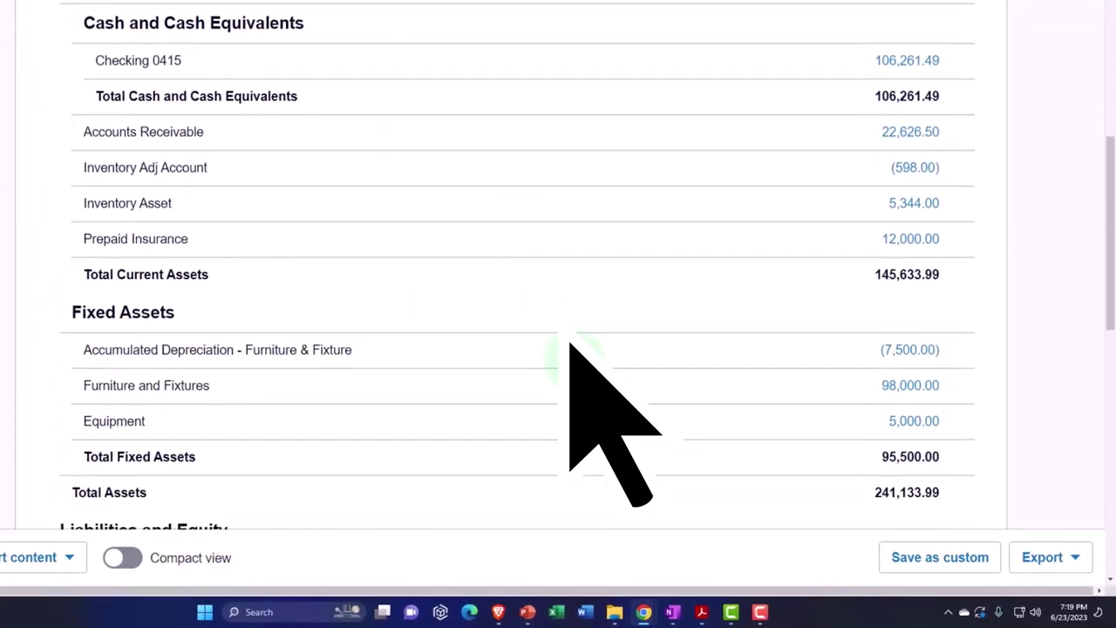
{"action": "scroll", "coordinate": [580, 373], "scroll_direction": "down", "scroll_amount": 1}
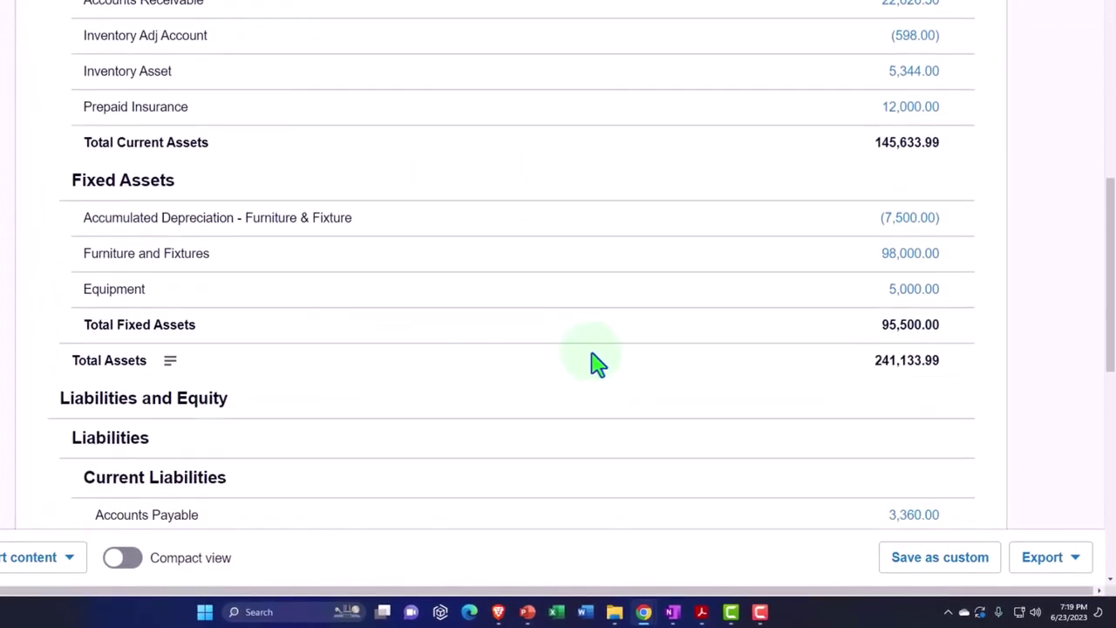
{"action": "key", "text": "ctrl+plus"}
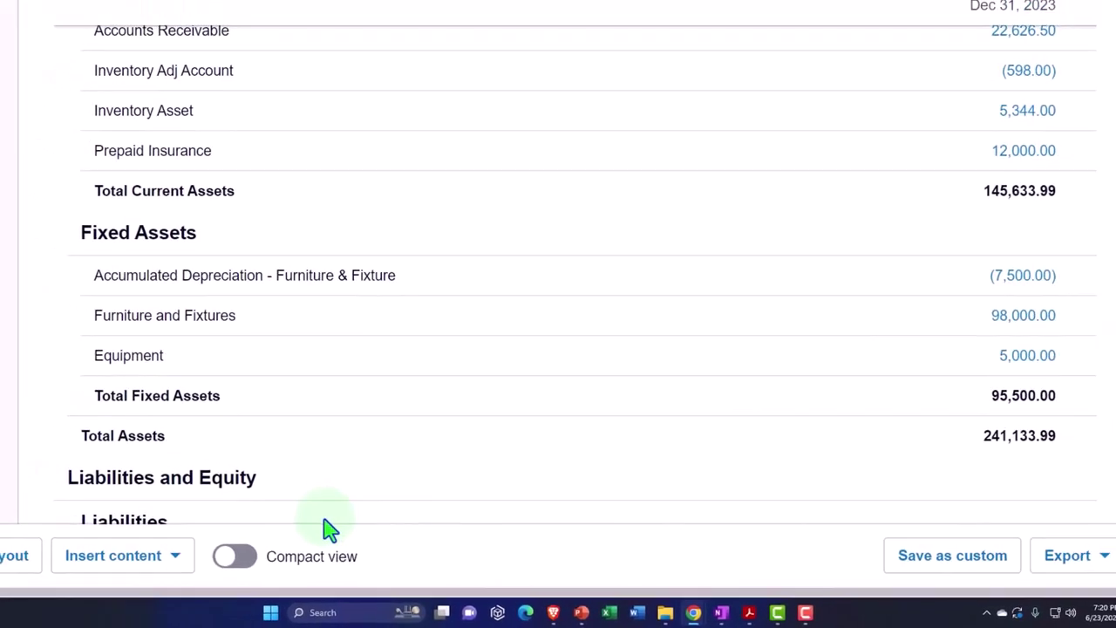
{"action": "left_click", "coordinate": [87, 568]}
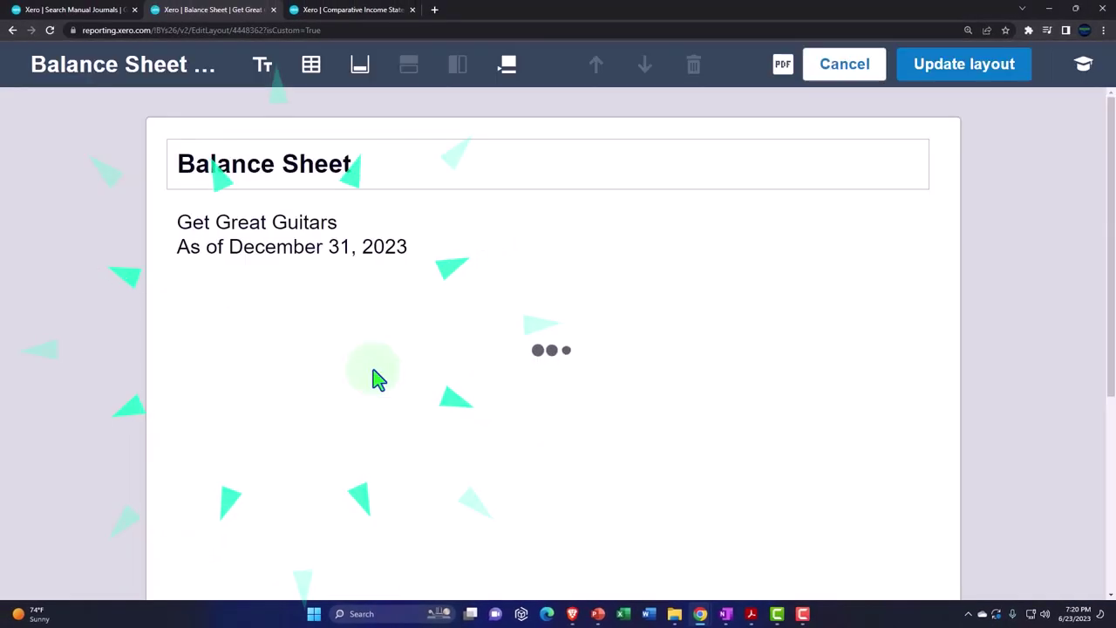
Group the furniture depreciation and Furniture and Fixtures rows under 'Furniture & Fixtures Book Value'.
{"action": "scroll", "coordinate": [381, 381], "scroll_direction": "down", "scroll_amount": 4}
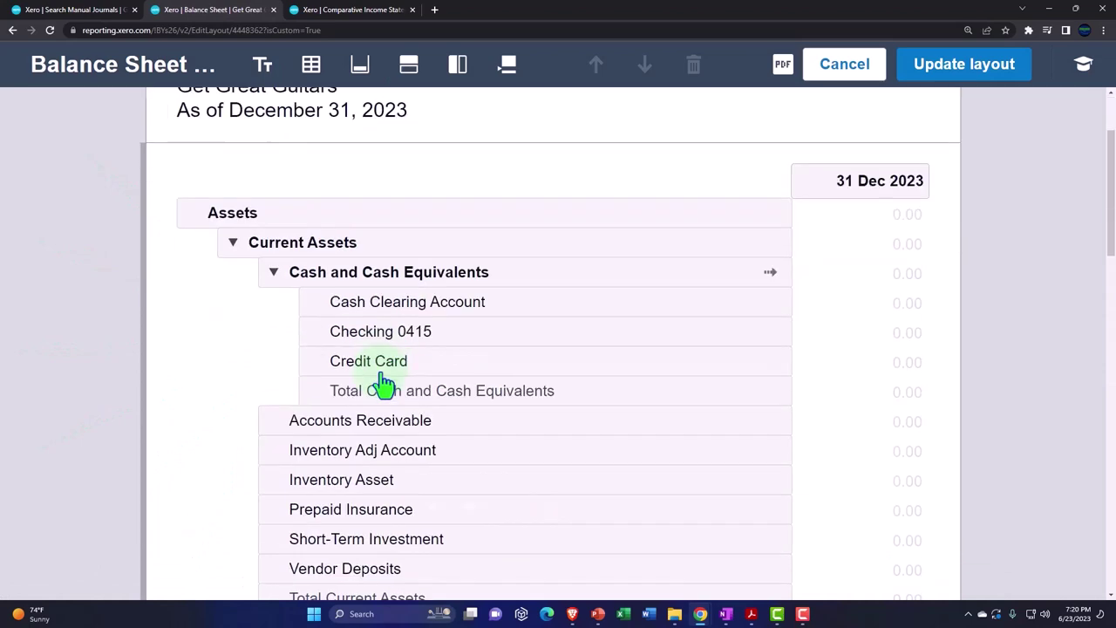
{"action": "scroll", "coordinate": [383, 381], "scroll_direction": "down", "scroll_amount": 2}
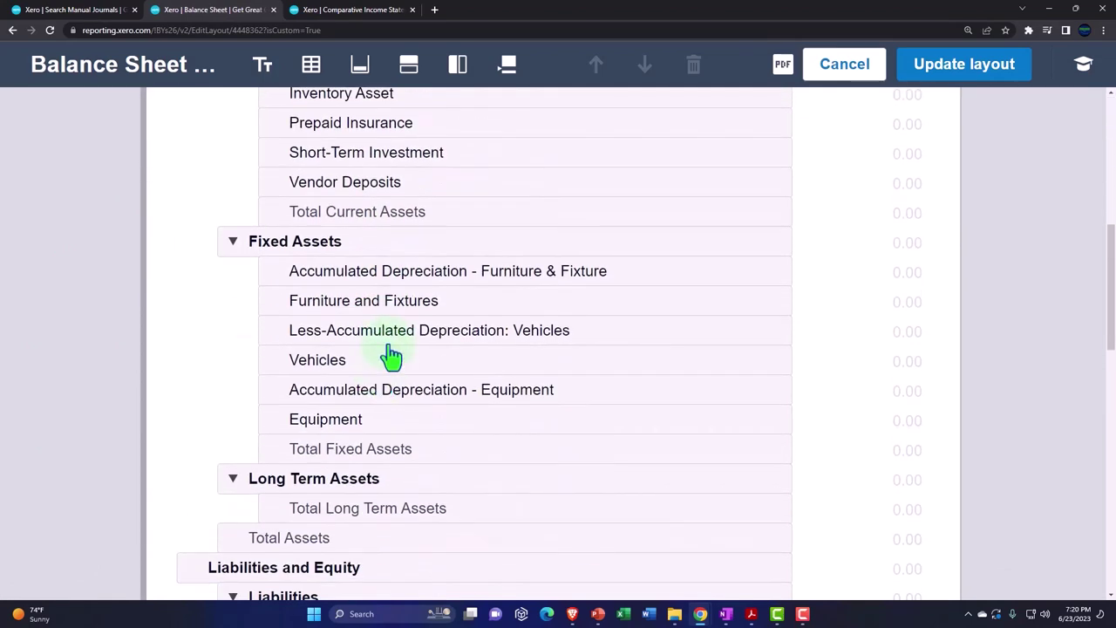
{"action": "left_click", "coordinate": [361, 277]}
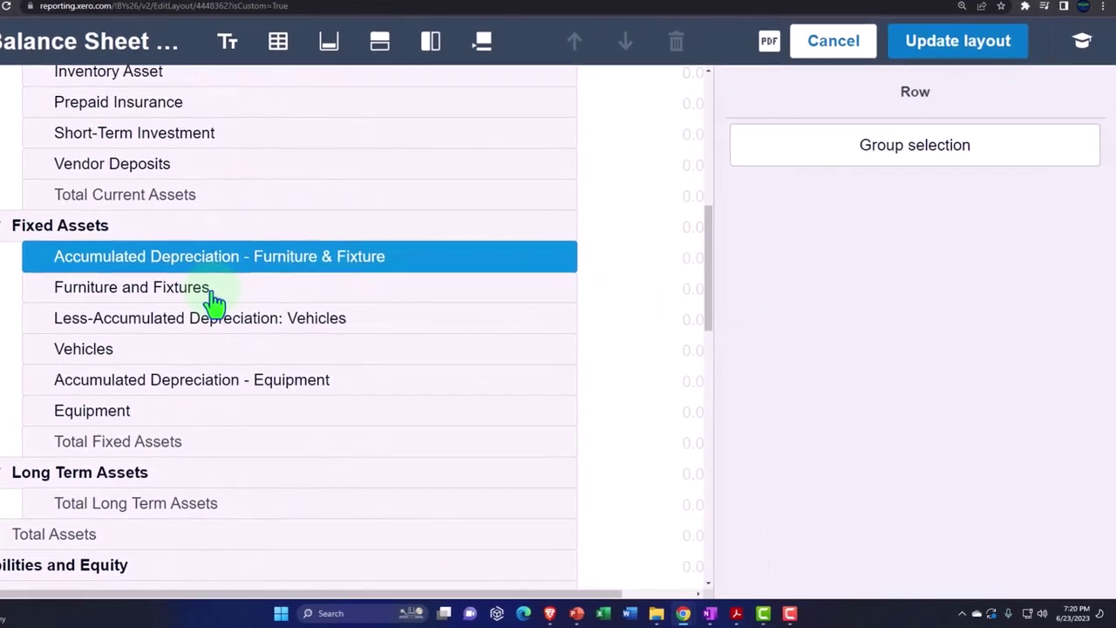
{"action": "left_click", "coordinate": [212, 295], "text": "ctrl"}
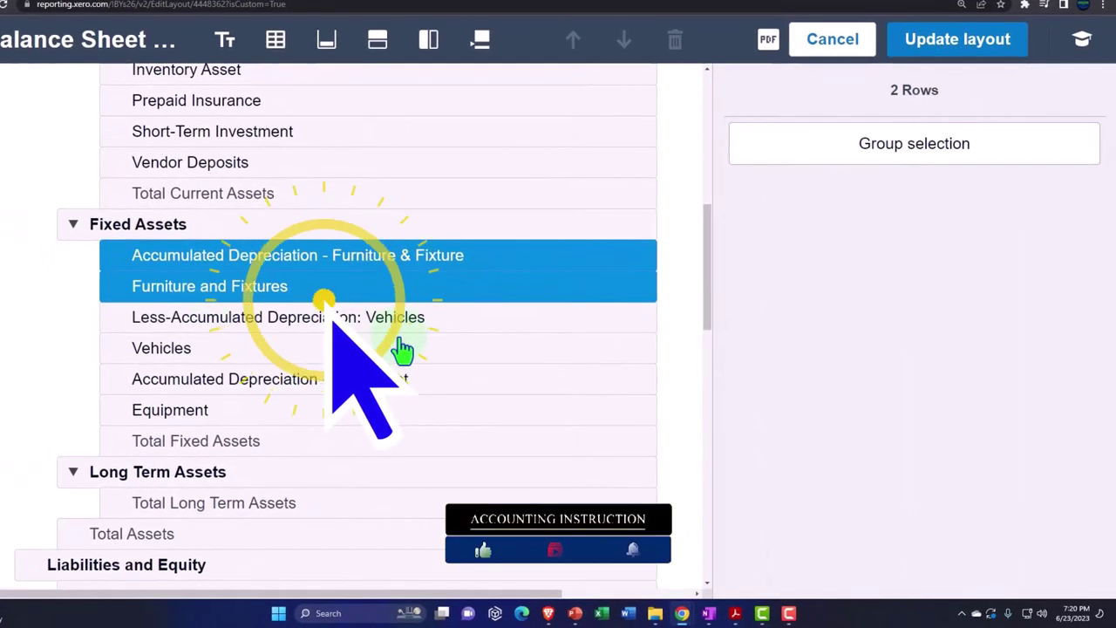
{"action": "left_click", "coordinate": [830, 165]}
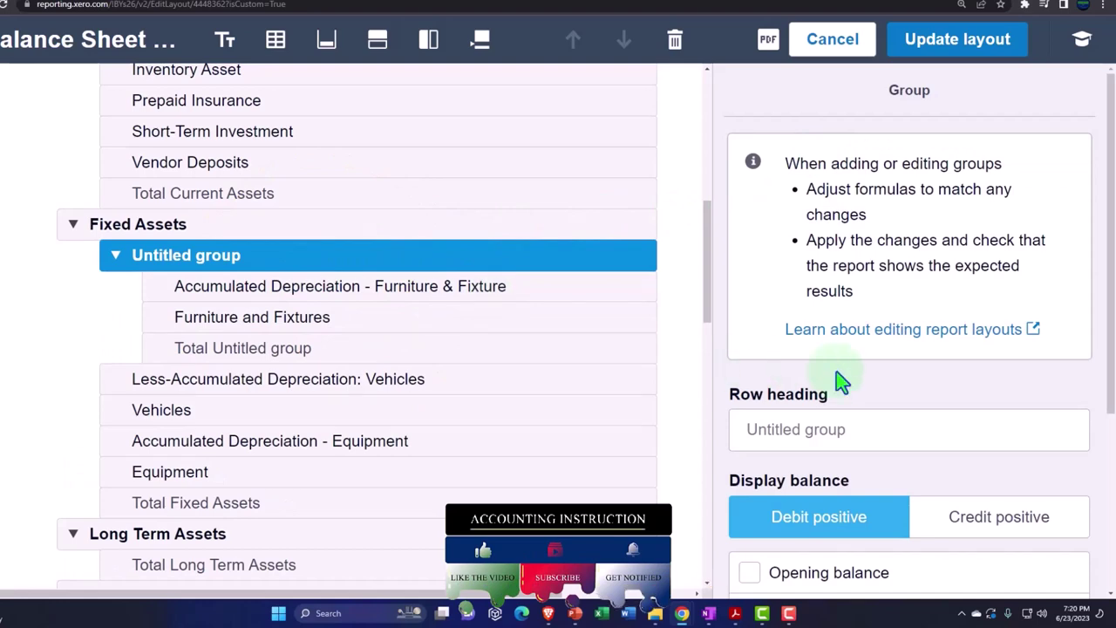
{"action": "scroll", "coordinate": [839, 380], "scroll_direction": "down", "scroll_amount": 2}
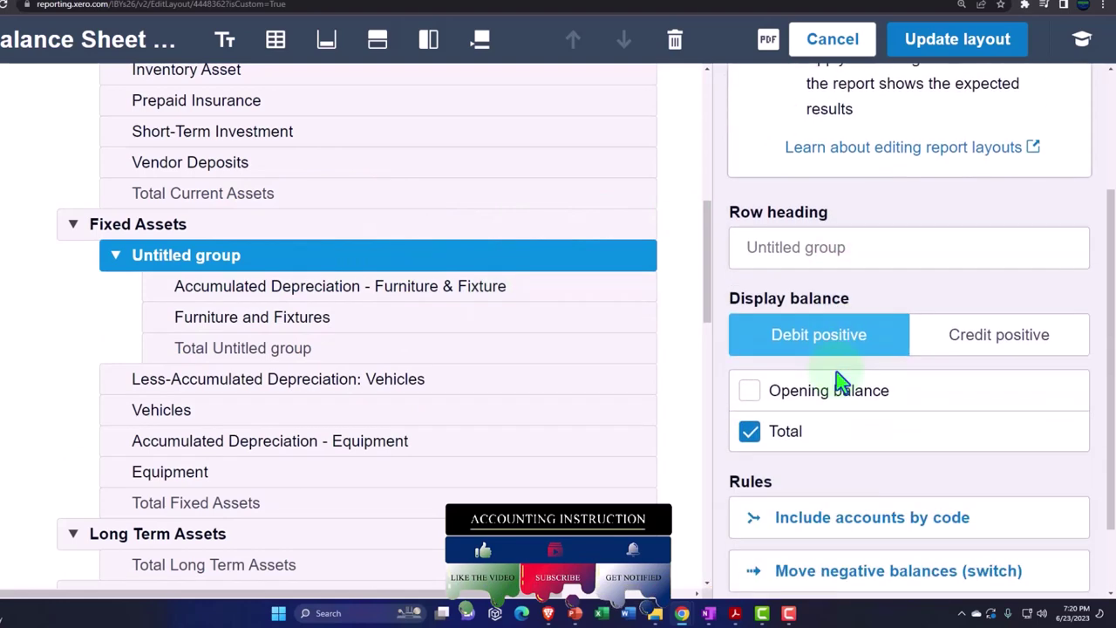
{"action": "left_click", "coordinate": [787, 245]}
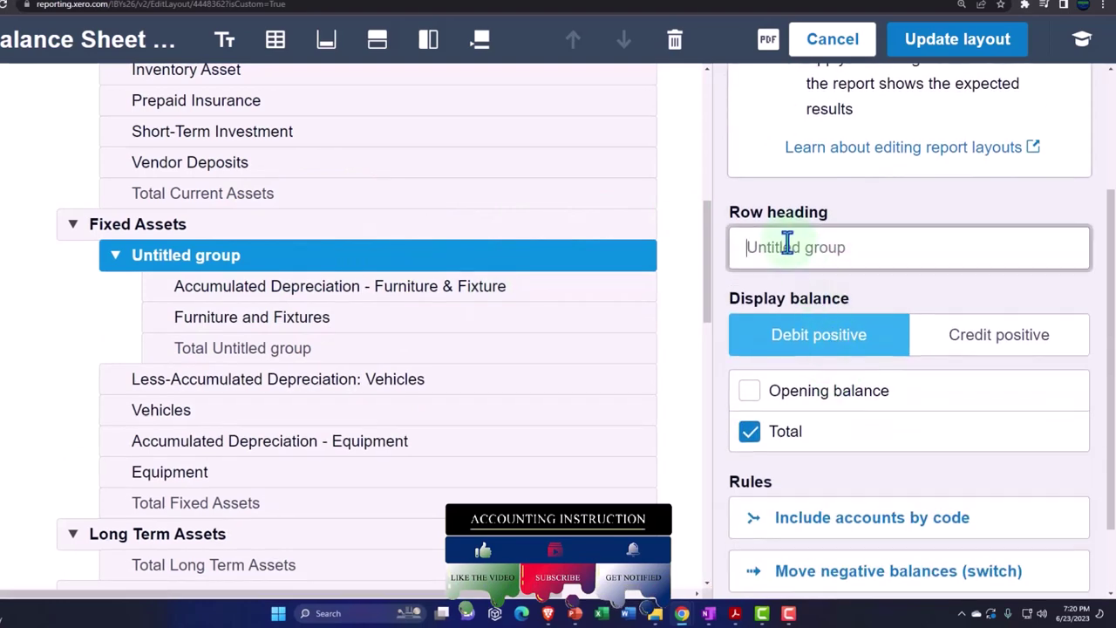
{"action": "type", "text": "Furn"}
{"action": "type", "text": "iture & Fi"}
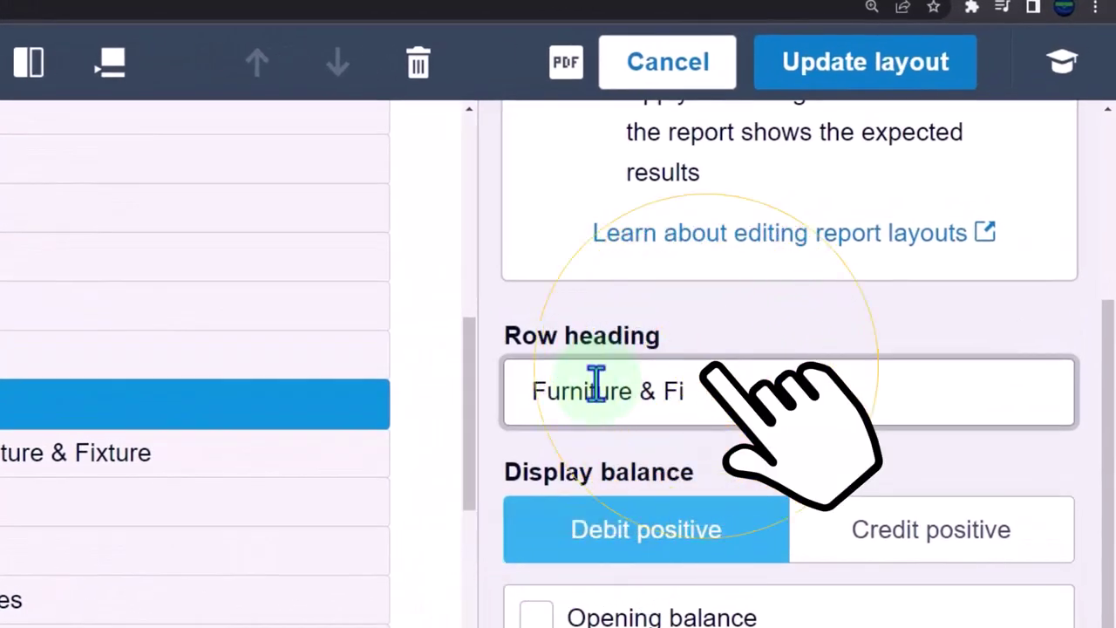
{"action": "type", "text": "xtures Book Value"}
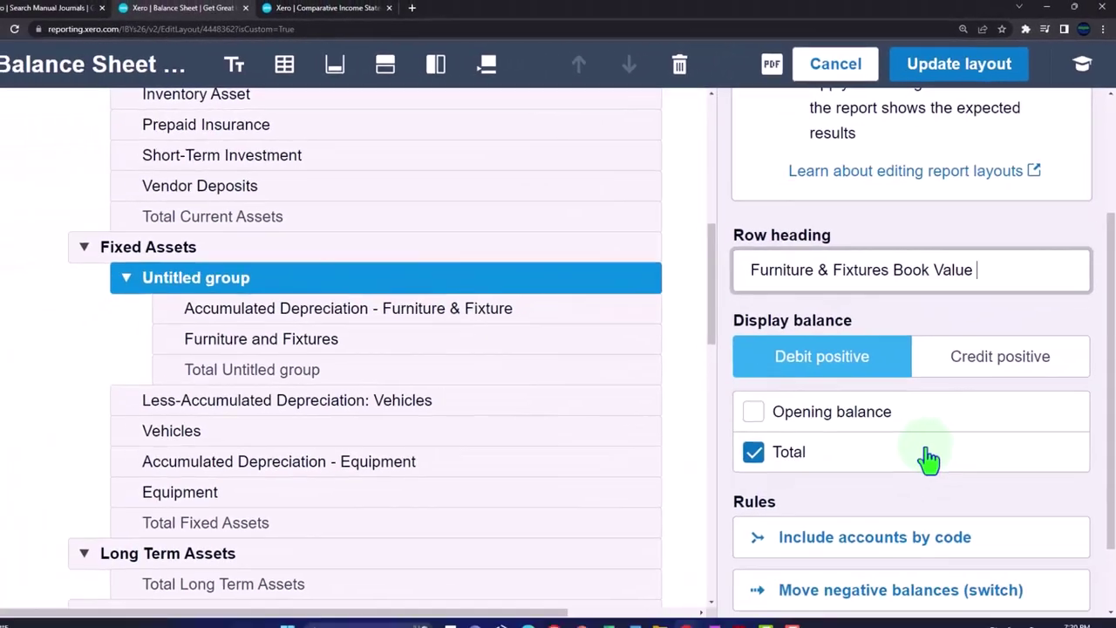
{"action": "key", "text": "Tab"}
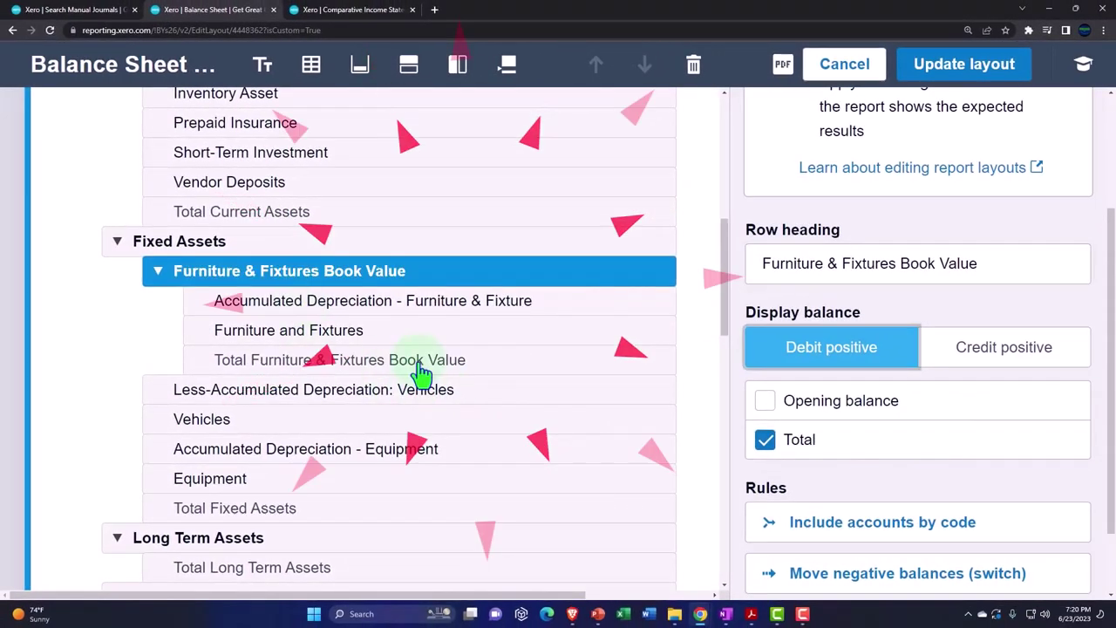
{"action": "left_click", "coordinate": [220, 314]}
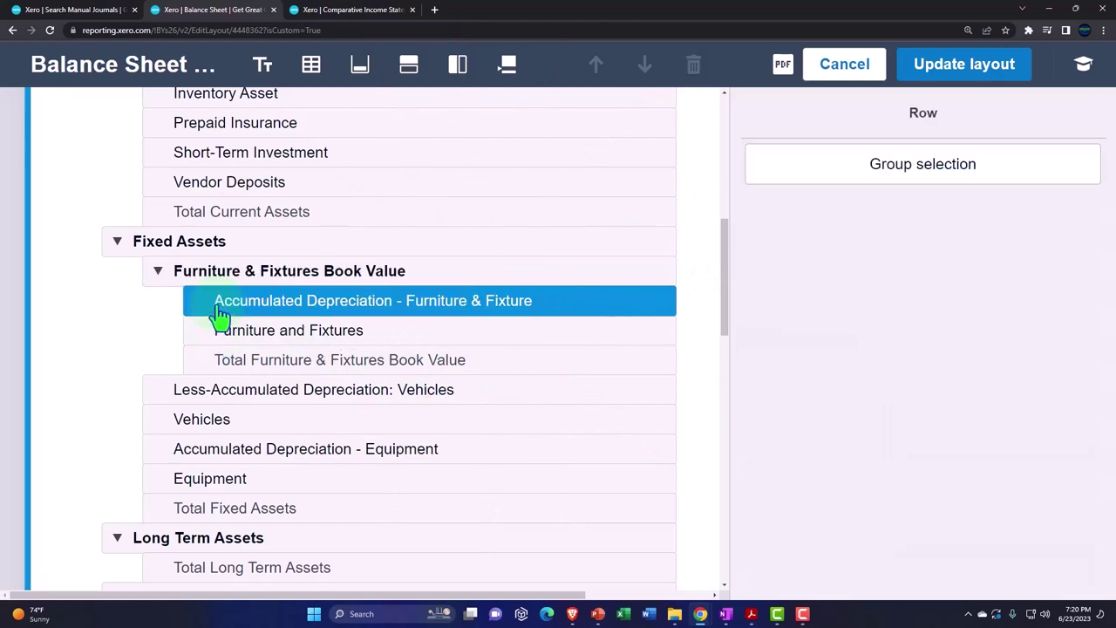
Put furniture depreciation below its asset, and group Vehicles above its depreciation as 'Vehicles Book Value'.
{"action": "mouse_move", "coordinate": [220, 314]}
{"action": "left_mouse_down"}
{"action": "mouse_move", "coordinate": [217, 304]}
{"action": "mouse_move", "coordinate": [224, 341]}
{"action": "mouse_move", "coordinate": [215, 337]}
{"action": "mouse_move", "coordinate": [229, 328]}
{"action": "left_mouse_up"}
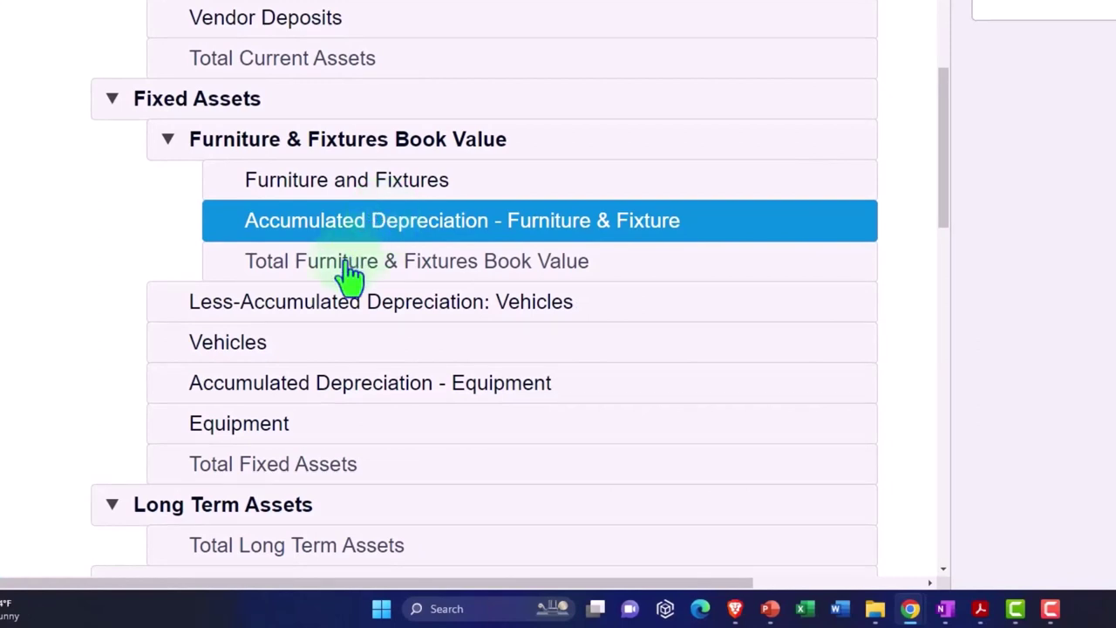
{"action": "left_click", "coordinate": [261, 301]}
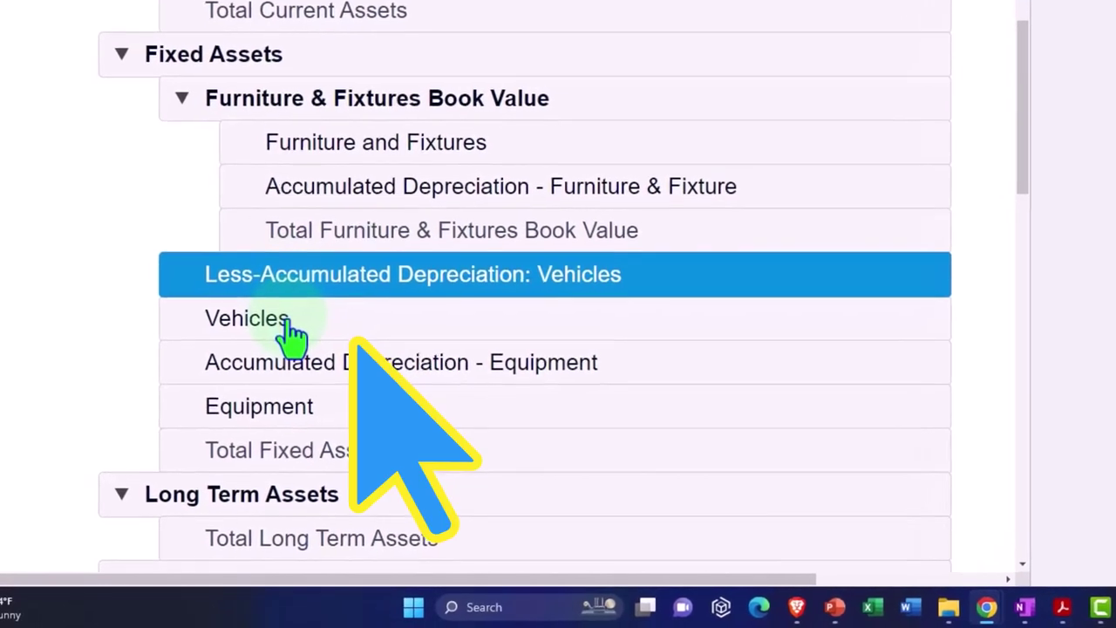
{"action": "left_click", "coordinate": [290, 331], "text": "ctrl"}
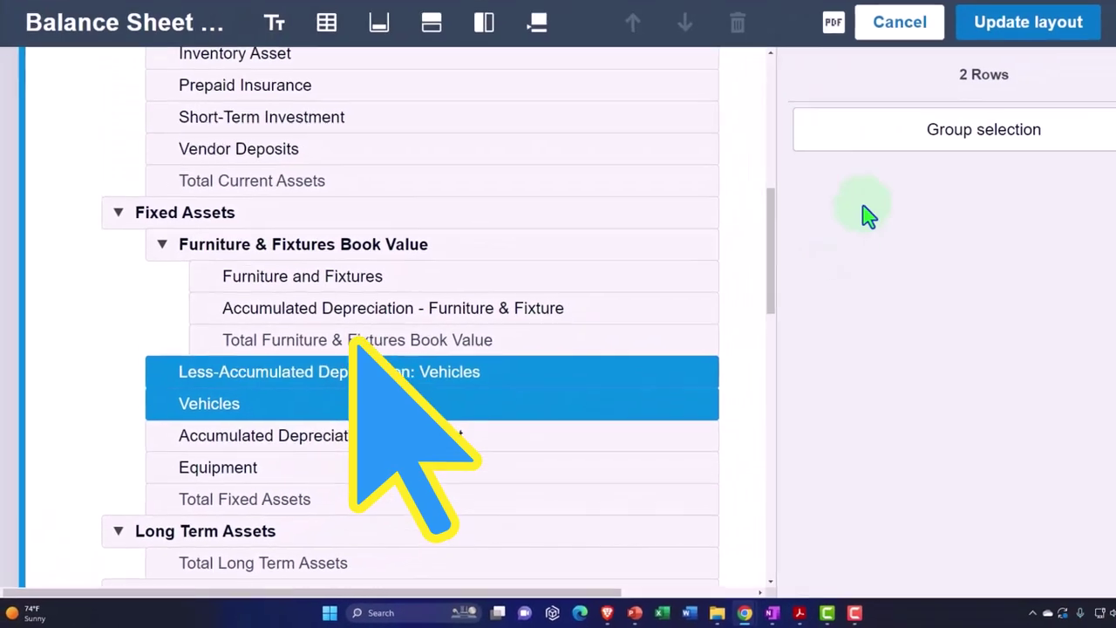
{"action": "left_click", "coordinate": [886, 139]}
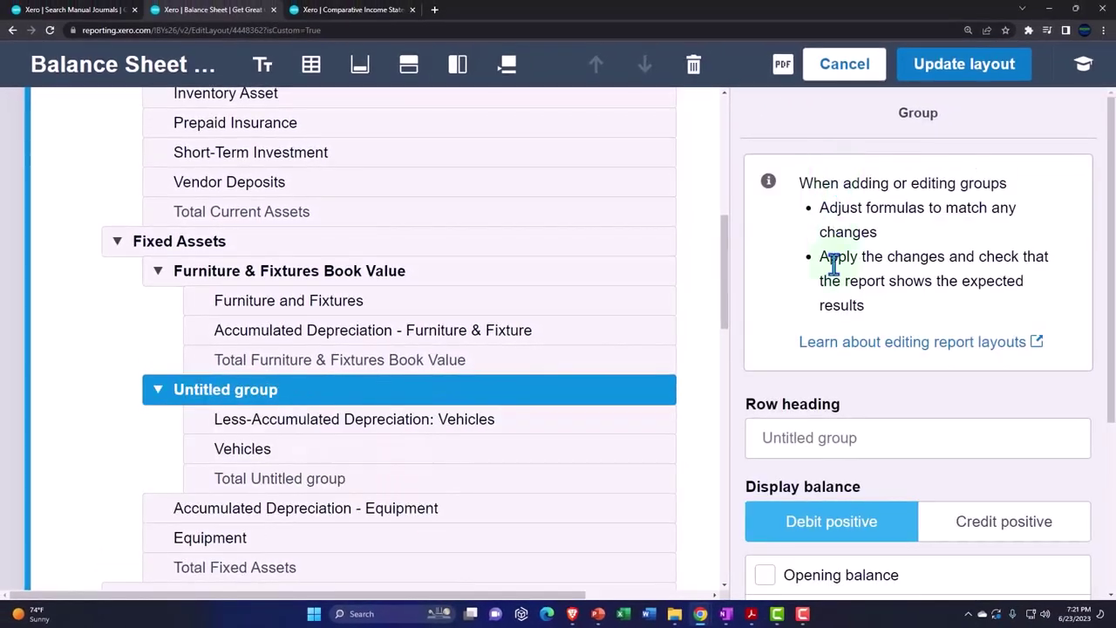
{"action": "left_click", "coordinate": [804, 438]}
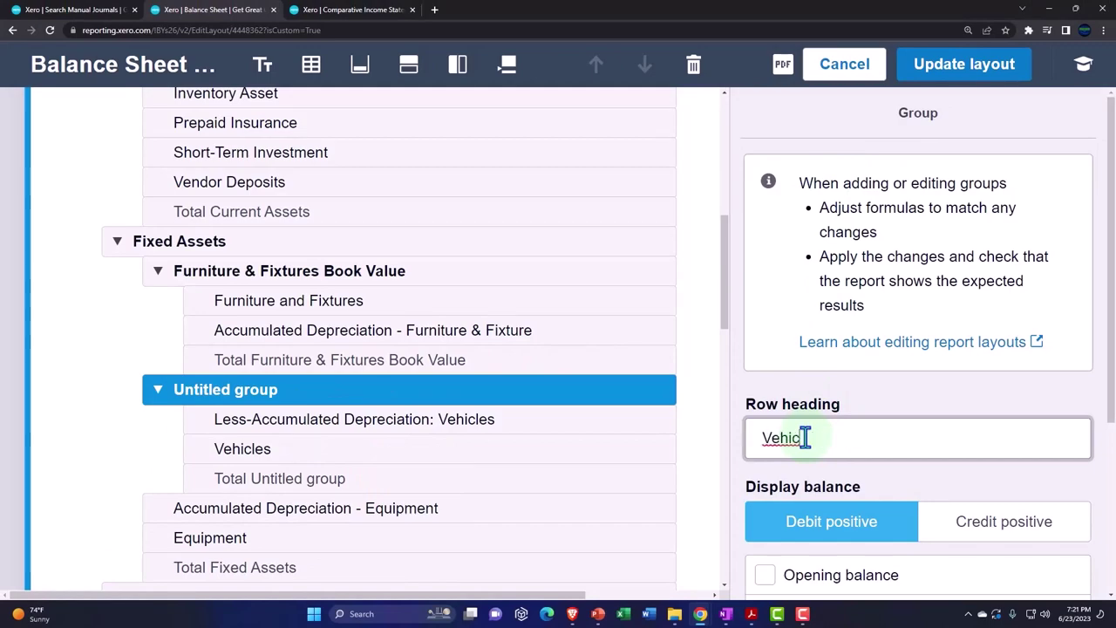
{"action": "type", "text": "Vehicles "}
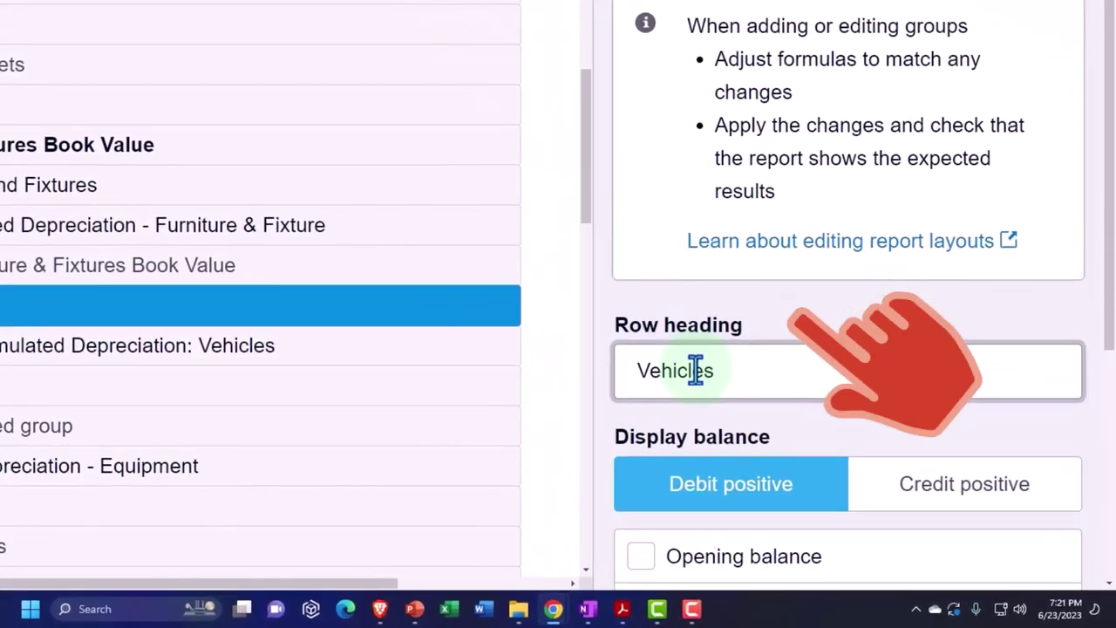
{"action": "type", "text": "Book Value"}
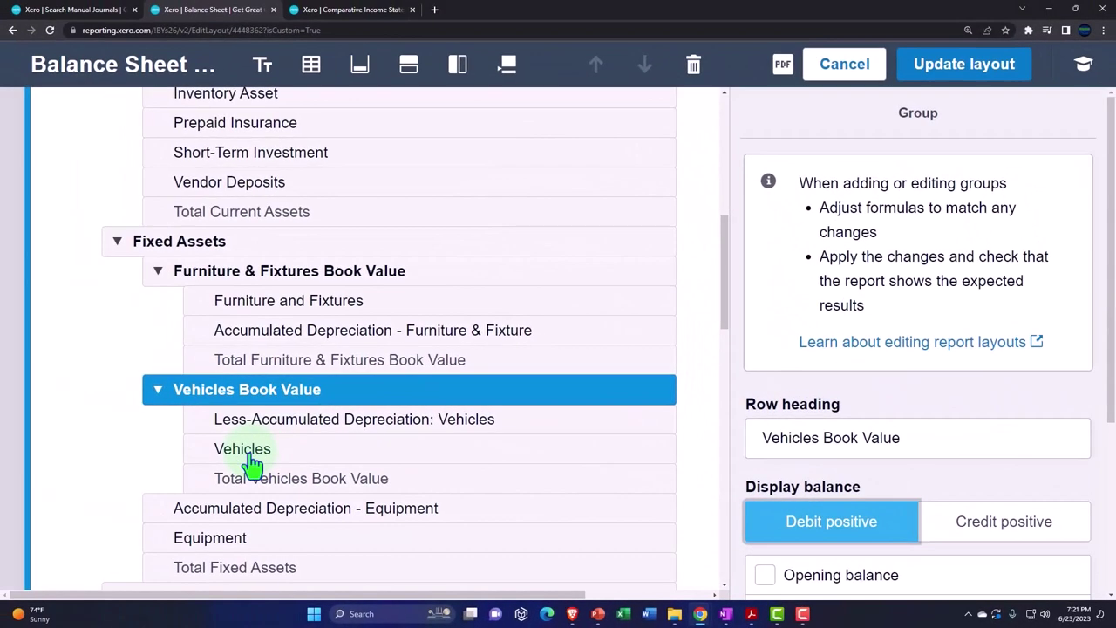
{"action": "left_click_drag", "start_coordinate": [233, 453], "coordinate": [255, 423]}
{"action": "scroll", "coordinate": [267, 410], "scroll_direction": "down", "scroll_amount": 2}
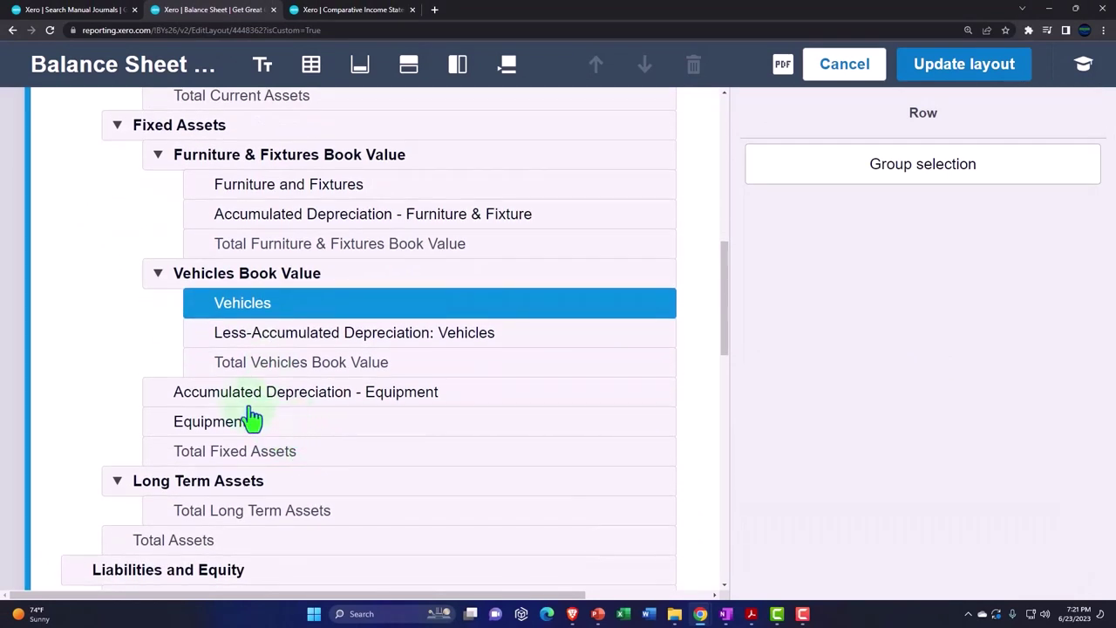
Group Accumulated Depreciation - Equipment and Equipment under the heading 'Equipment Book Value'.
{"action": "left_click", "coordinate": [229, 394]}
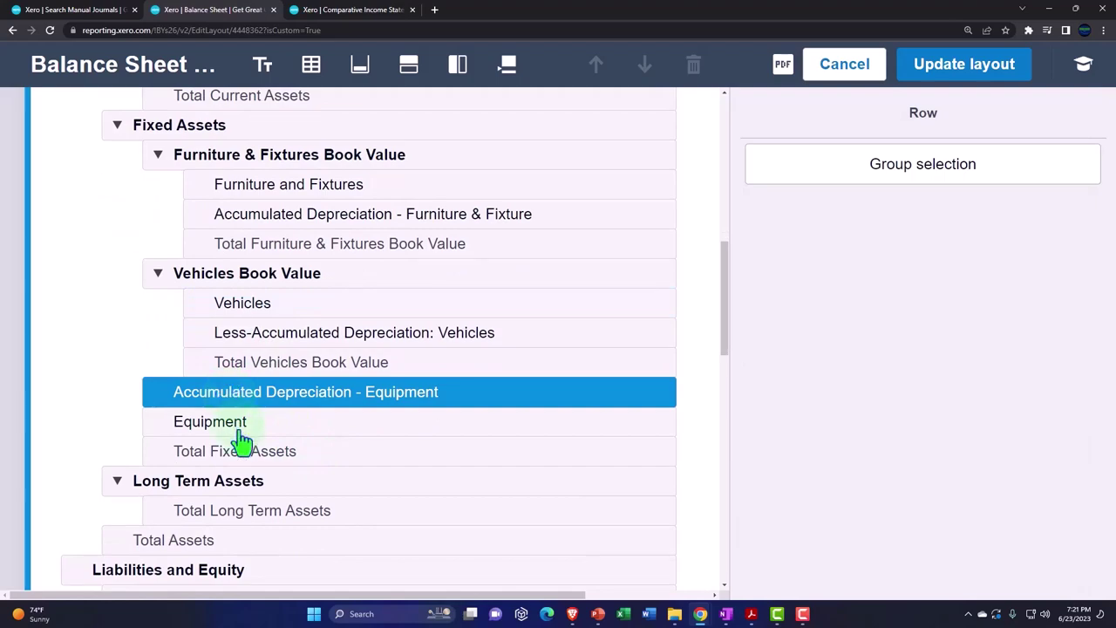
{"action": "left_click", "coordinate": [237, 426], "text": "shift"}
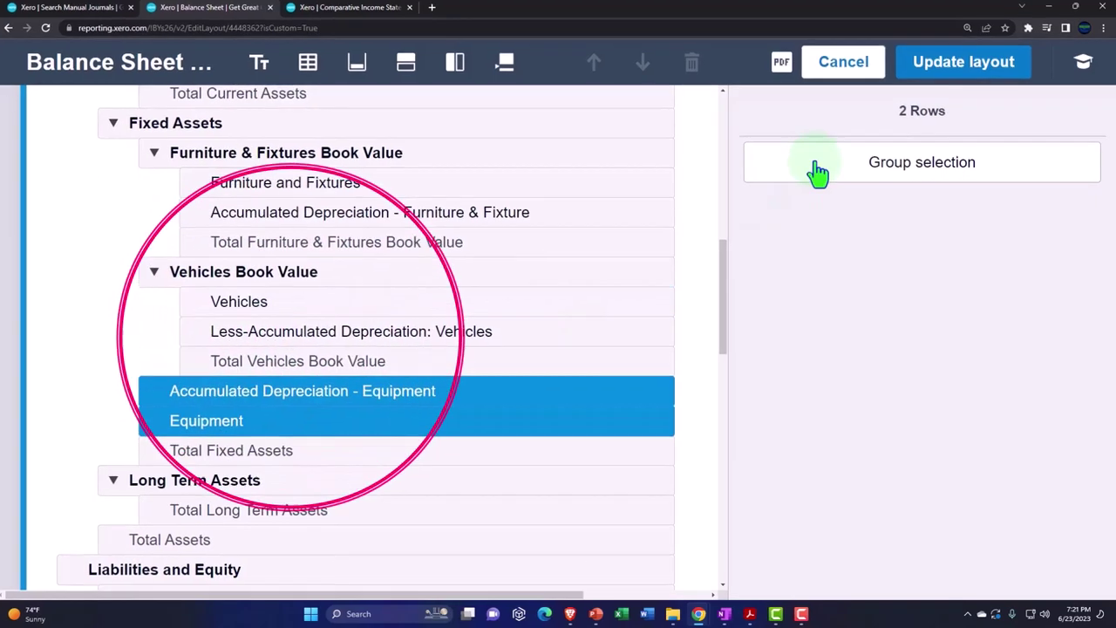
{"action": "left_click", "coordinate": [818, 172]}
{"action": "left_click", "coordinate": [844, 428]}
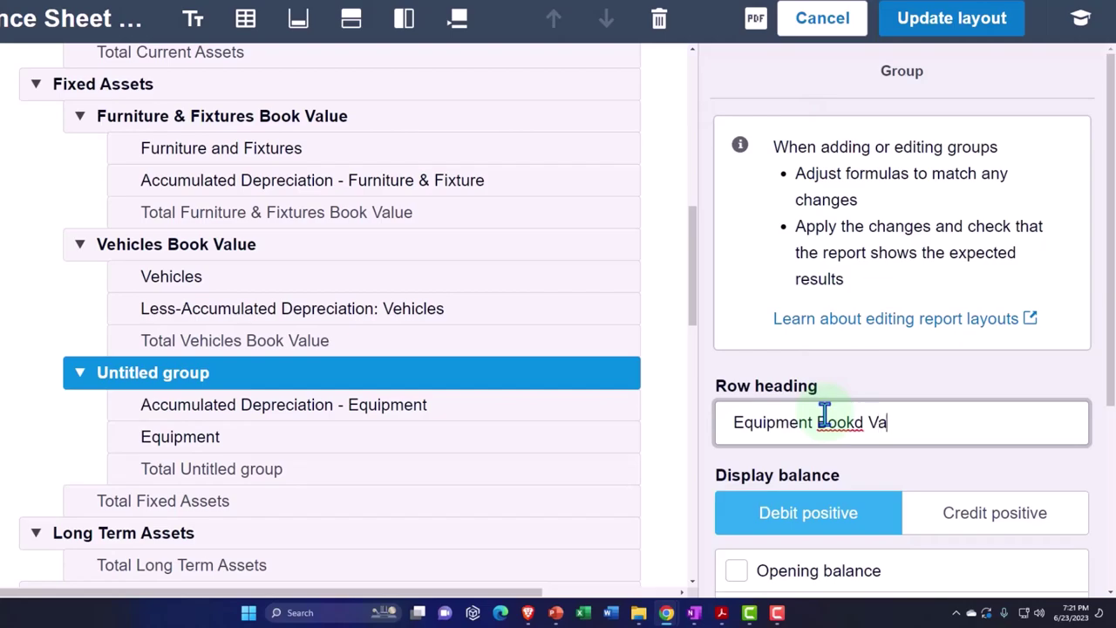
{"action": "key", "text": "BackSpace"}
{"action": "key", "text": "BackSpace"}
{"action": "key", "text": "BackSpace"}
{"action": "type", "text": "alue"}
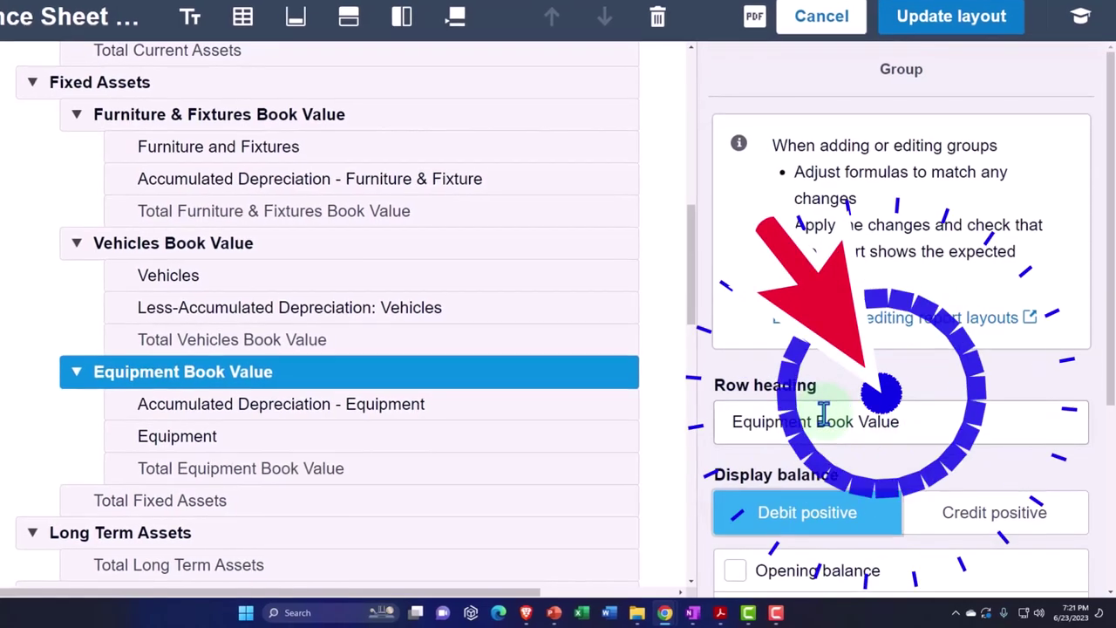
{"action": "scroll", "coordinate": [549, 417], "scroll_direction": "down", "scroll_amount": 2}
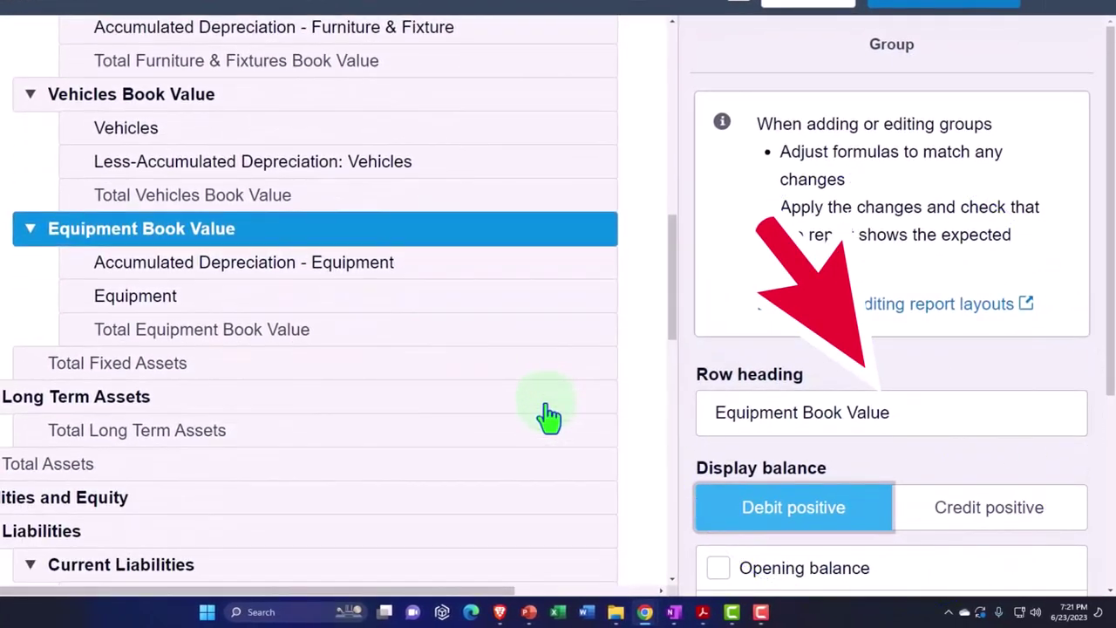
{"action": "scroll", "coordinate": [549, 417], "scroll_direction": "up", "scroll_amount": 3}
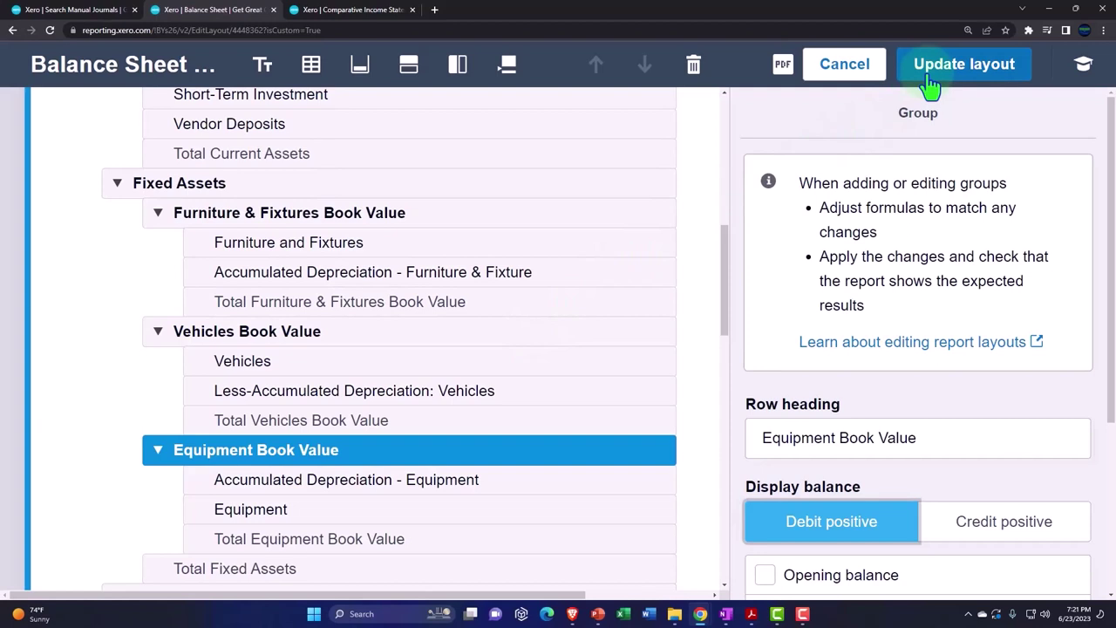
Apply the new layout and check Furniture & Fixtures Book Value 90,500.00 and Total Fixed Assets 95,500.00.
{"action": "left_click", "coordinate": [930, 85]}
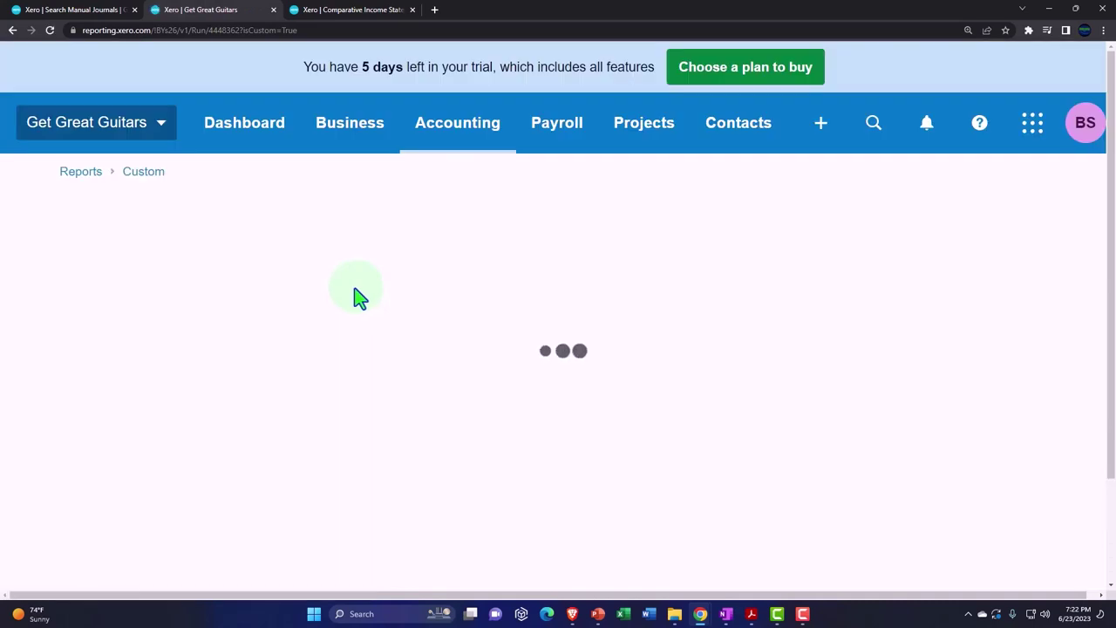
{"action": "scroll", "coordinate": [352, 288], "scroll_direction": "down", "scroll_amount": 2}
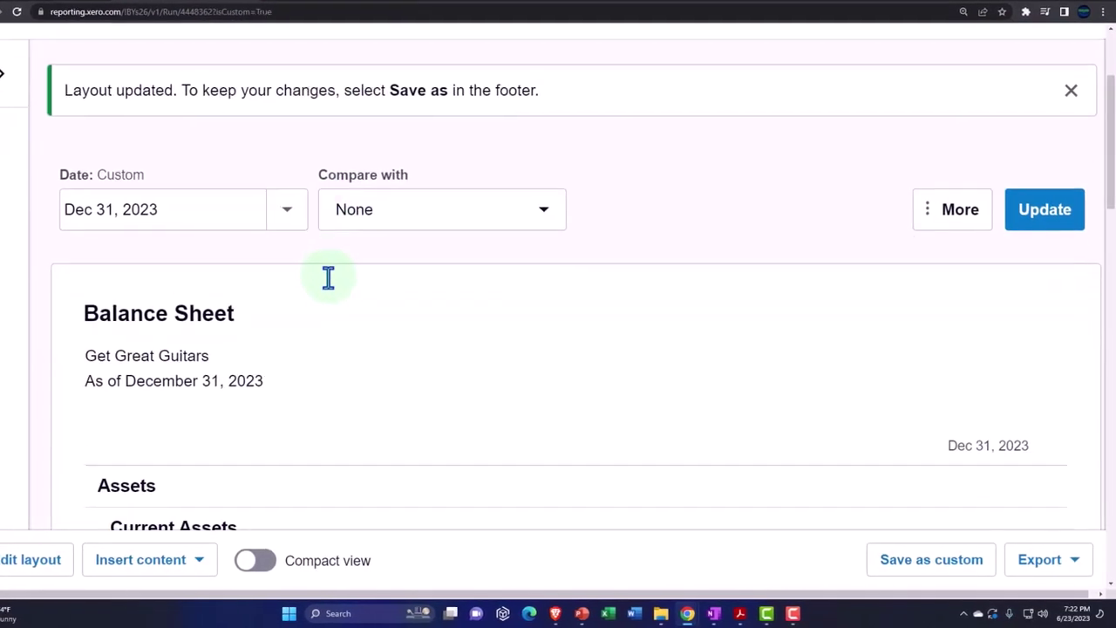
{"action": "scroll", "coordinate": [327, 277], "scroll_direction": "down", "scroll_amount": 10}
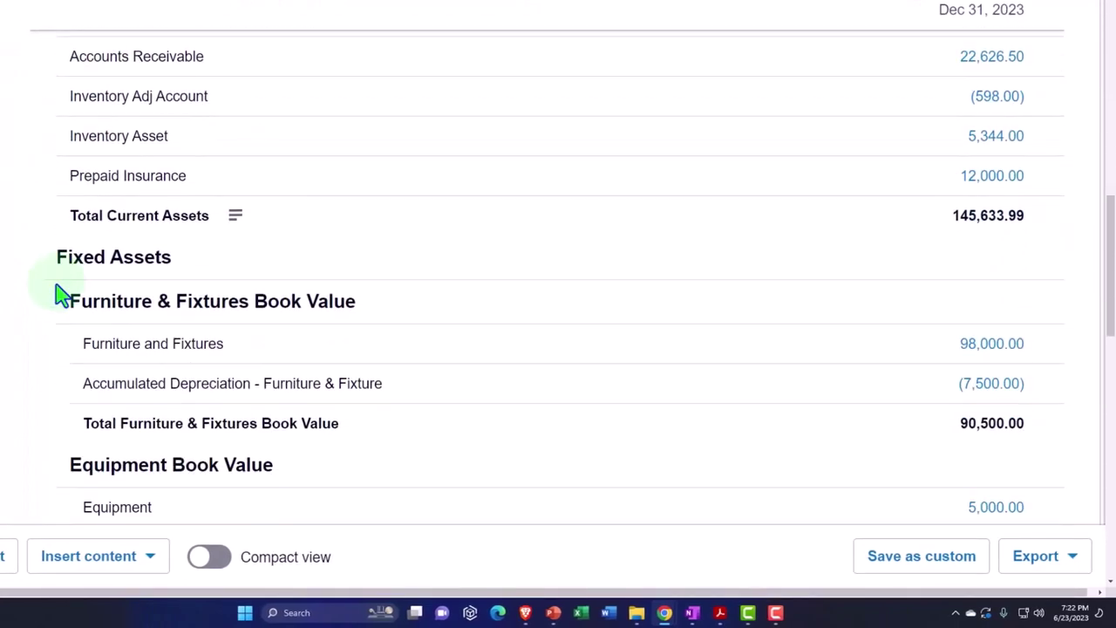
{"action": "scroll", "coordinate": [61, 295], "scroll_direction": "down", "scroll_amount": 1}
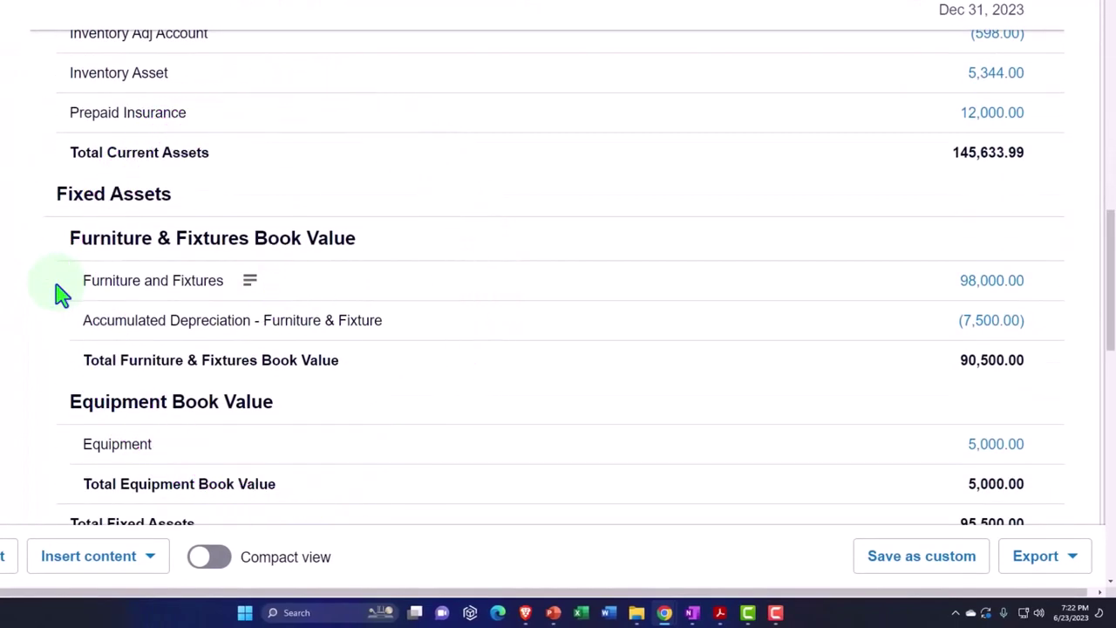
{"action": "scroll", "coordinate": [51, 295], "scroll_direction": "down", "scroll_amount": 1}
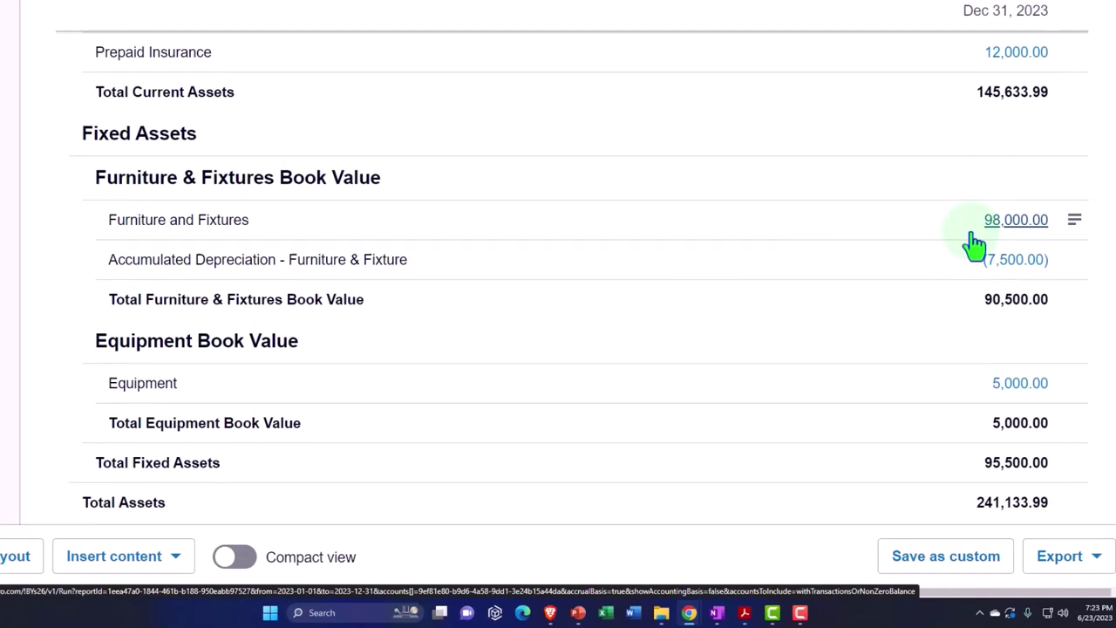
{"action": "left_click", "coordinate": [973, 244]}
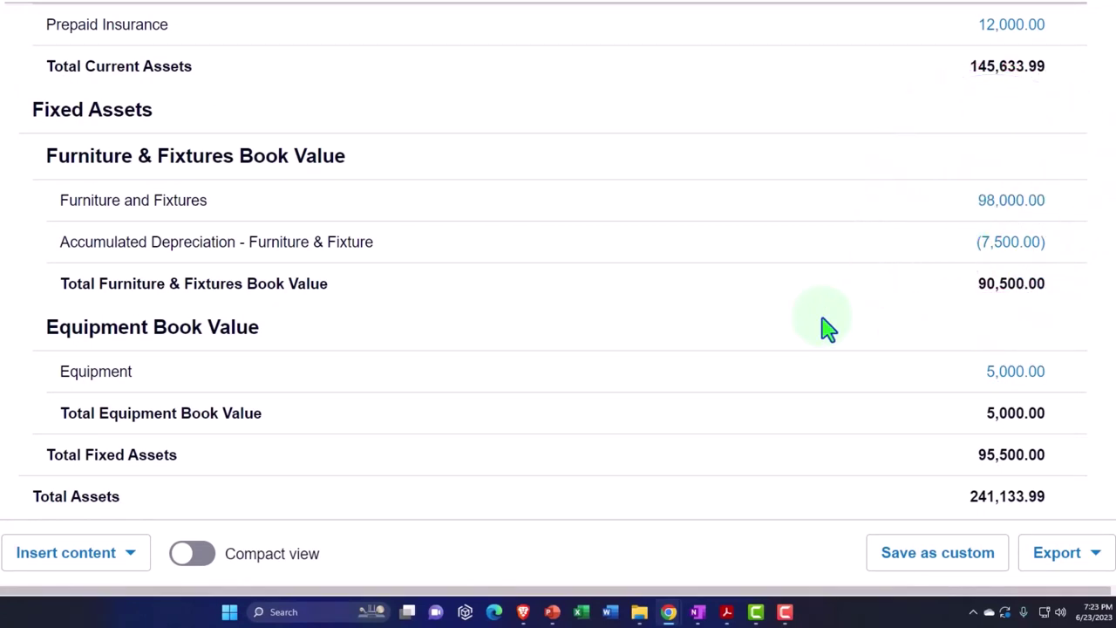
{"action": "scroll", "coordinate": [817, 340], "scroll_direction": "up", "scroll_amount": 8}
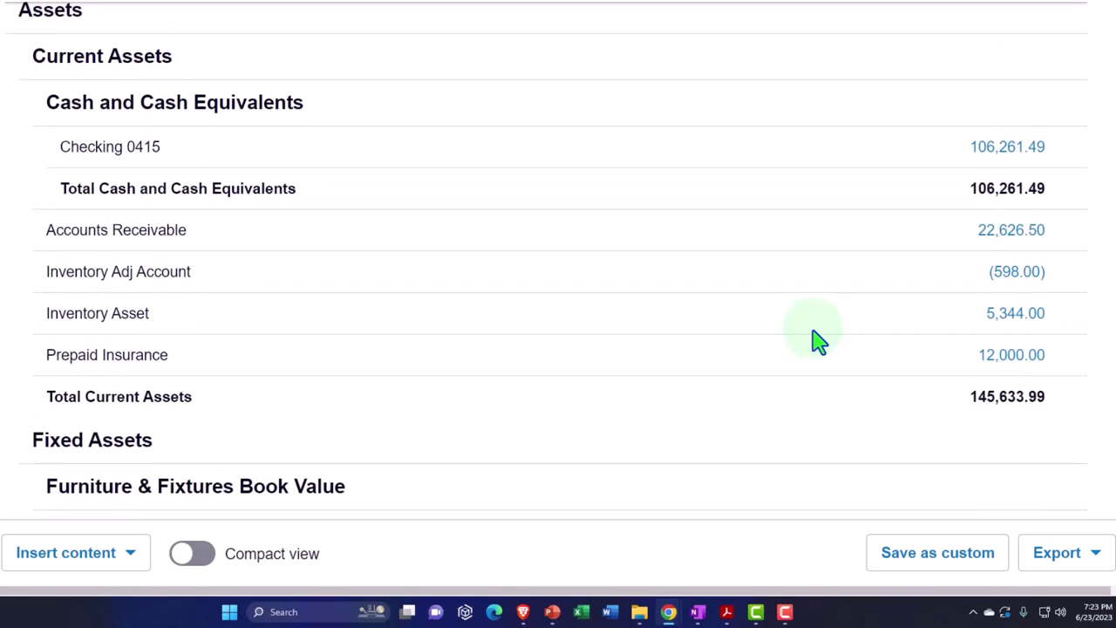
Save the regrouped balance sheet as the custom report 'Balance Sheet Standard Custom'.
{"action": "left_click", "coordinate": [922, 562]}
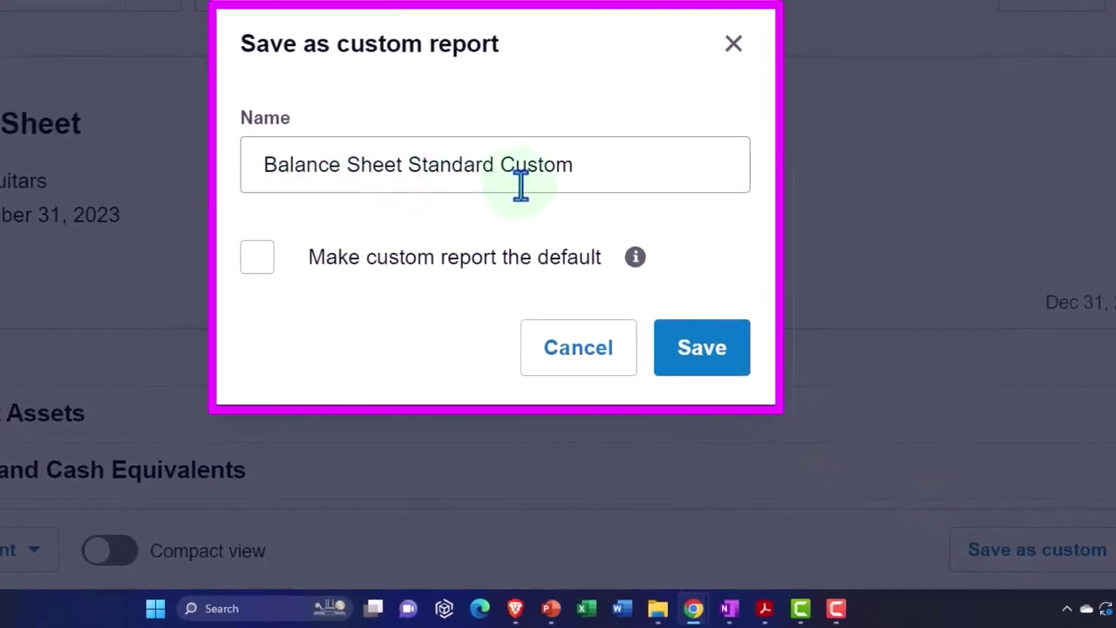
{"action": "left_click", "coordinate": [713, 324]}
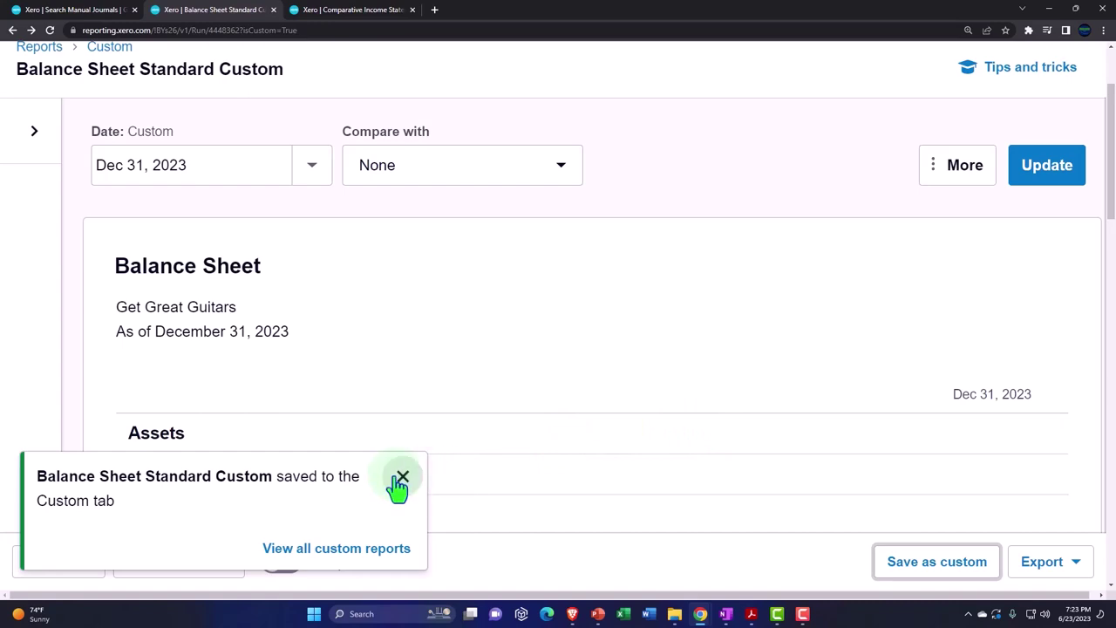
{"action": "left_click", "coordinate": [398, 483]}
Review the Fixed Assets section, then bring the Depre.pdf depreciation schedule to the front.
{"action": "scroll", "coordinate": [503, 416], "scroll_direction": "down", "scroll_amount": 7}
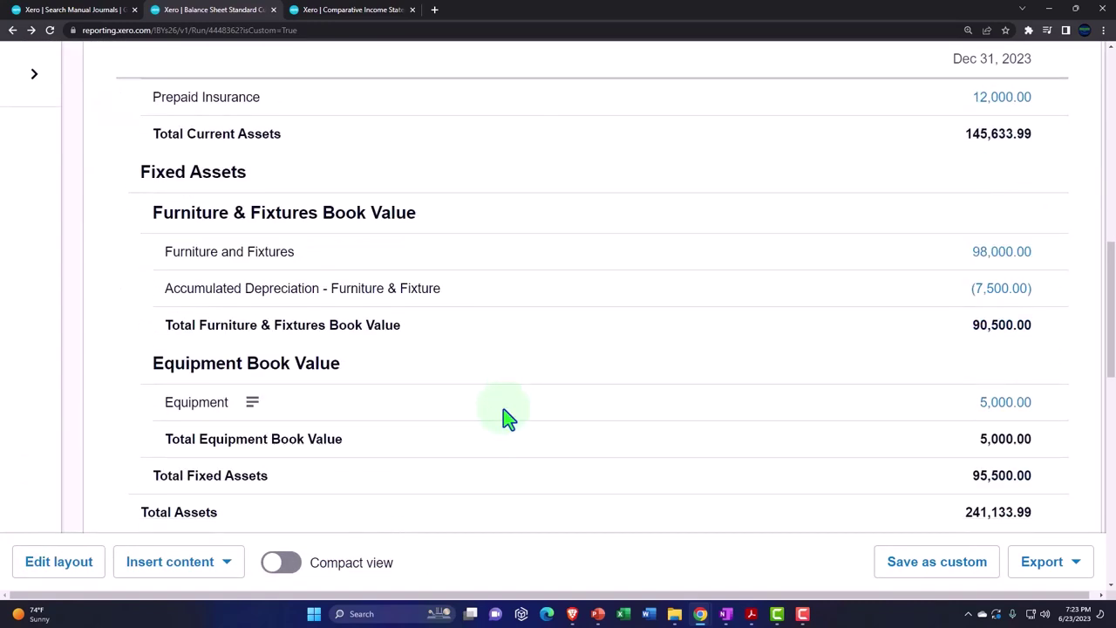
{"action": "scroll", "coordinate": [509, 418], "scroll_direction": "down", "scroll_amount": 2}
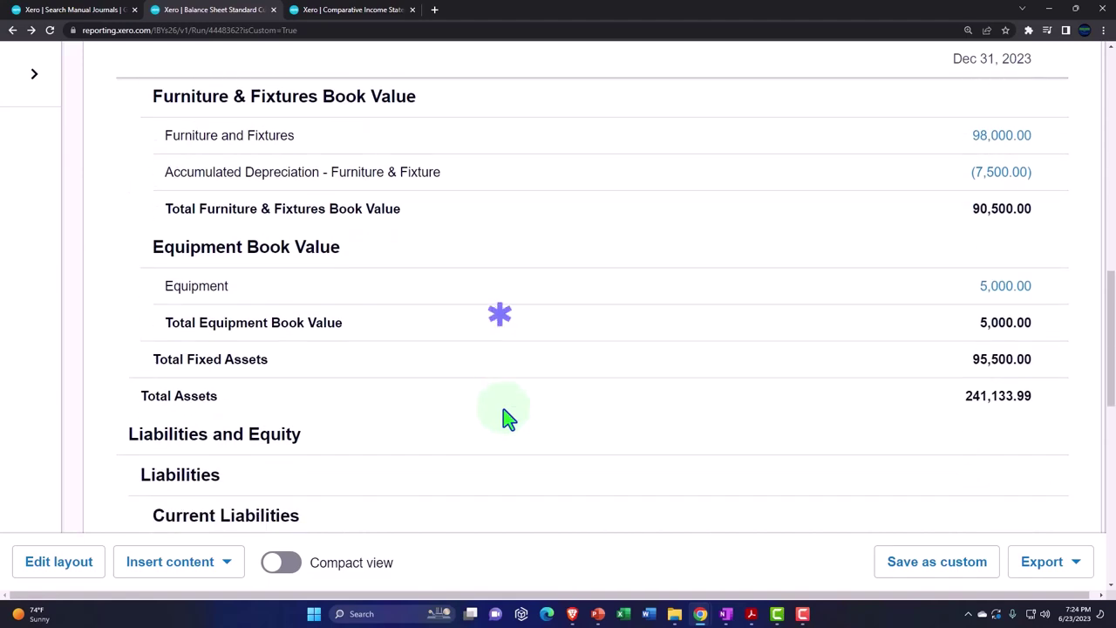
{"action": "scroll", "coordinate": [508, 418], "scroll_direction": "up", "scroll_amount": 1}
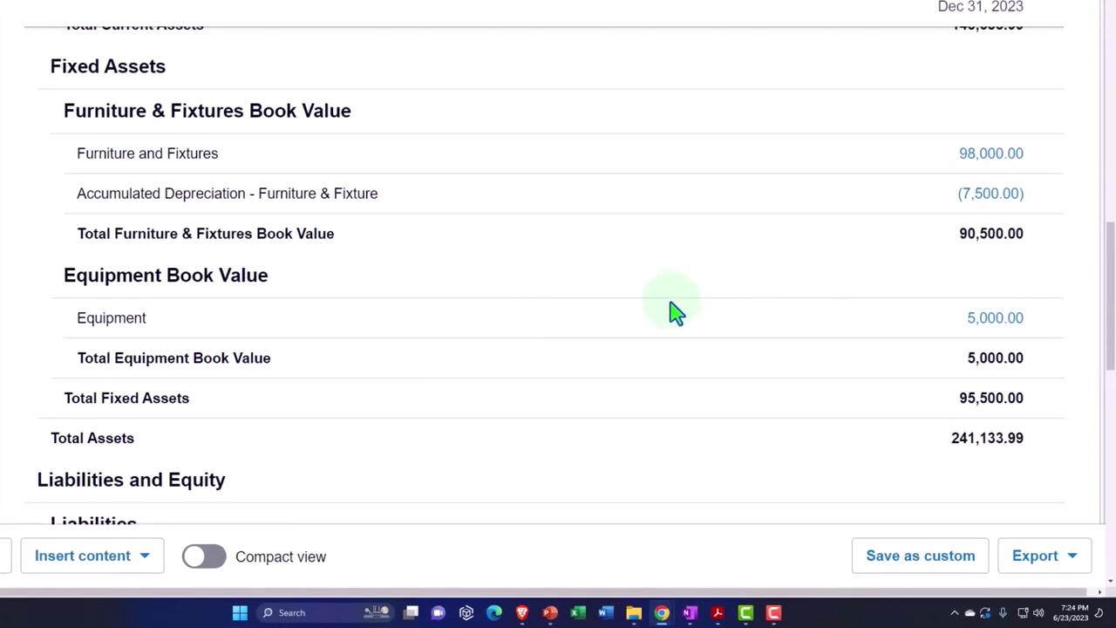
{"action": "scroll", "coordinate": [673, 311], "scroll_direction": "down", "scroll_amount": 1}
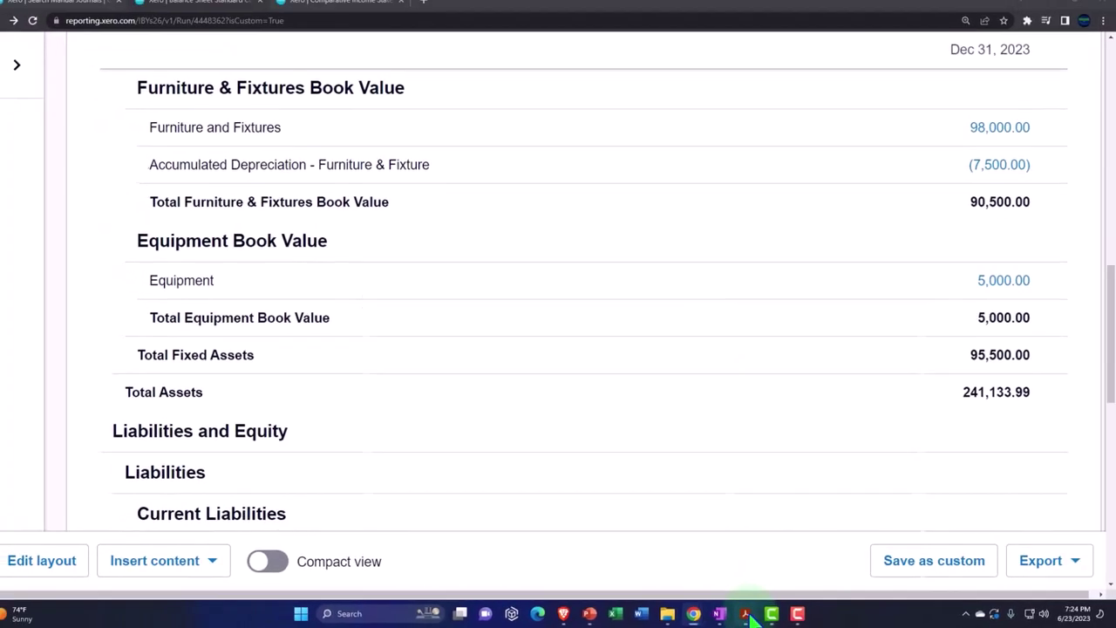
{"action": "left_click", "coordinate": [747, 615]}
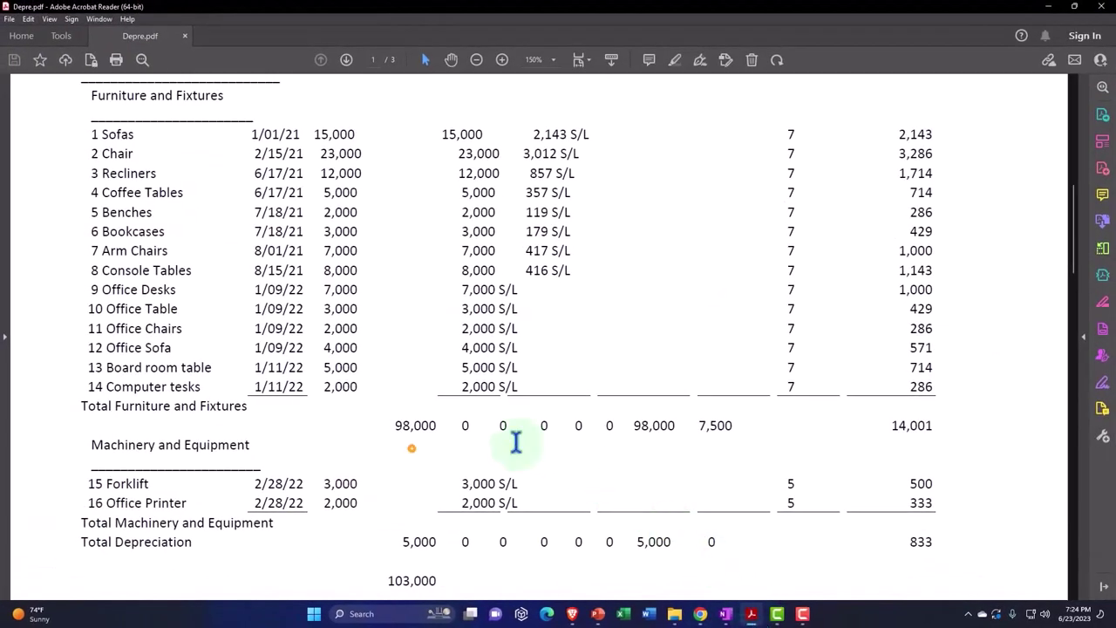
Minimise the Depre.pdf Acrobat window to return to the Xero balance sheet.
{"action": "left_click", "coordinate": [412, 447]}
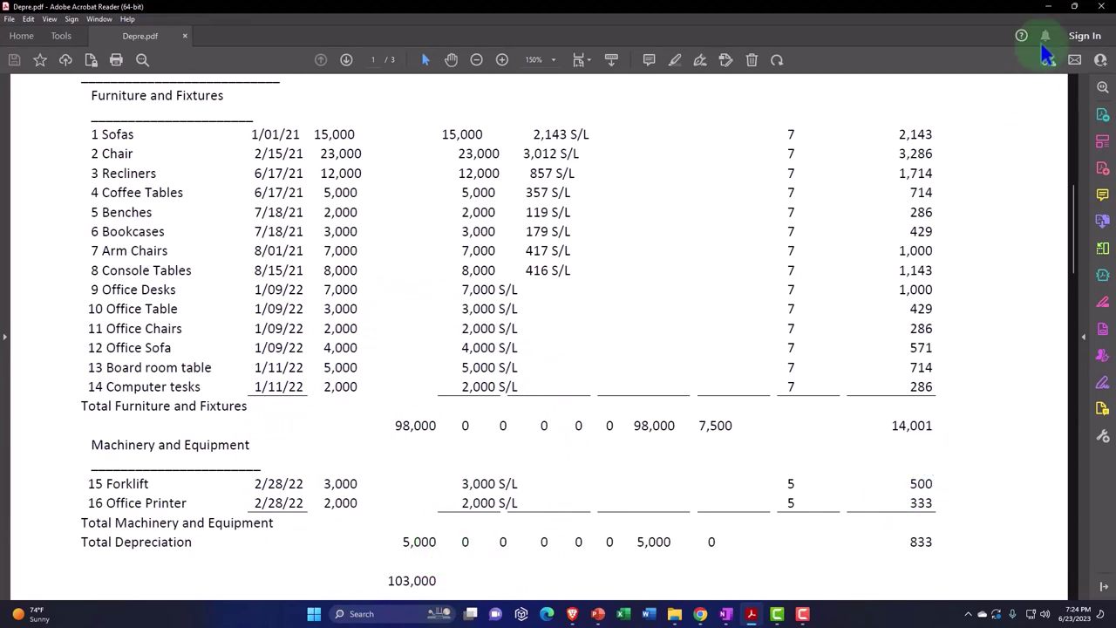
{"action": "left_click", "coordinate": [1051, 7]}
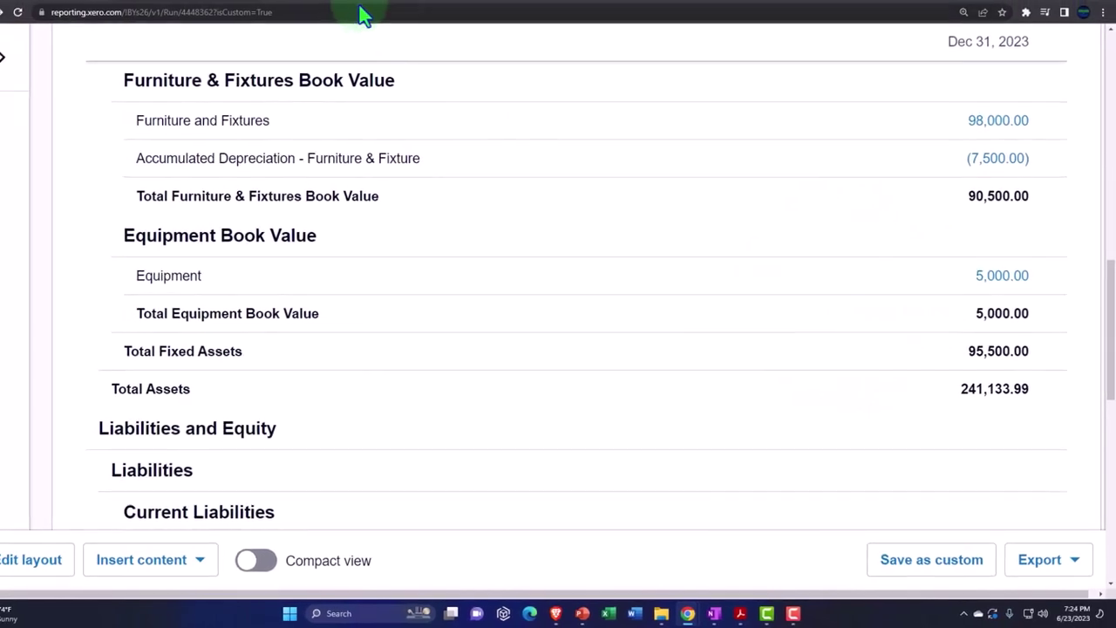
On the Comparative Income Statement tab, search Reports for 'tri' and open the Trial Balance.
{"action": "left_click", "coordinate": [373, 11]}
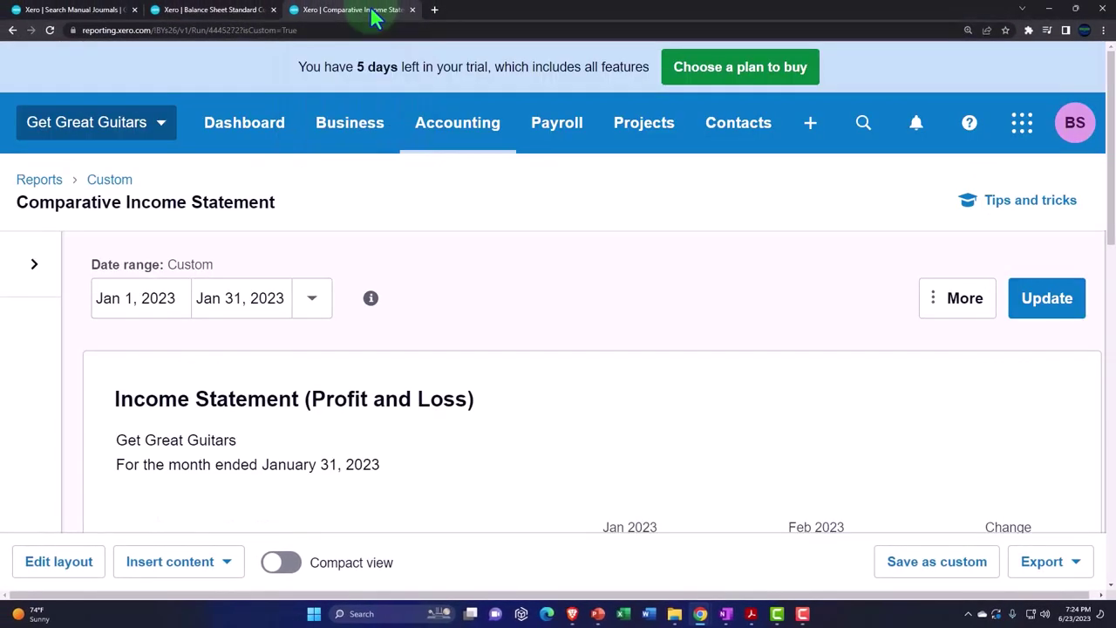
{"action": "left_click", "coordinate": [435, 129]}
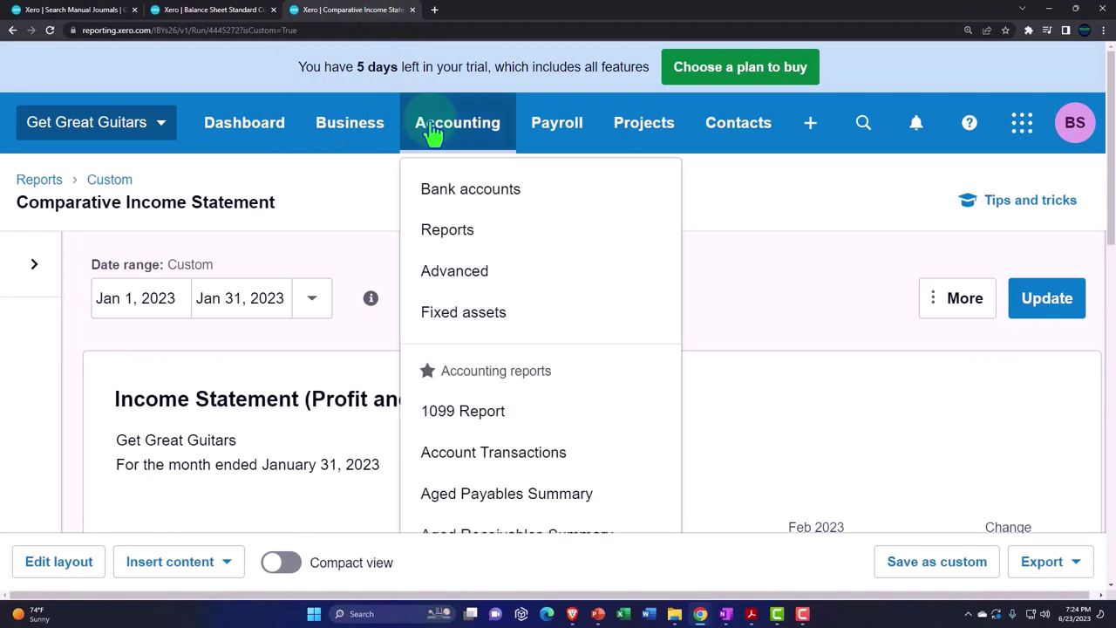
{"action": "left_click", "coordinate": [456, 242]}
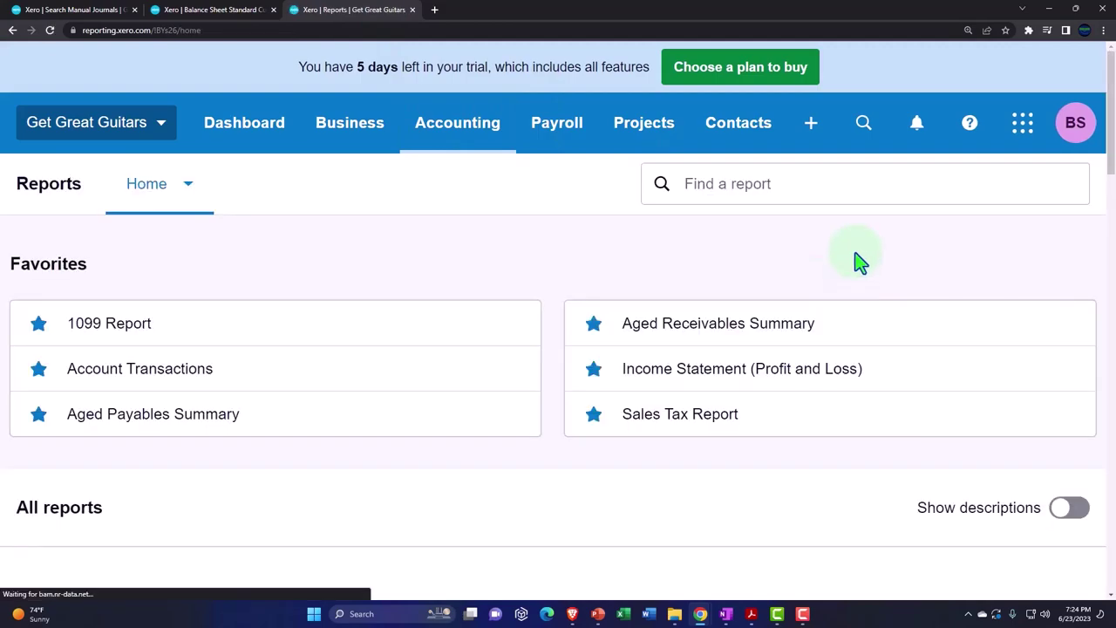
{"action": "left_click", "coordinate": [756, 191]}
{"action": "type", "text": "tri"}
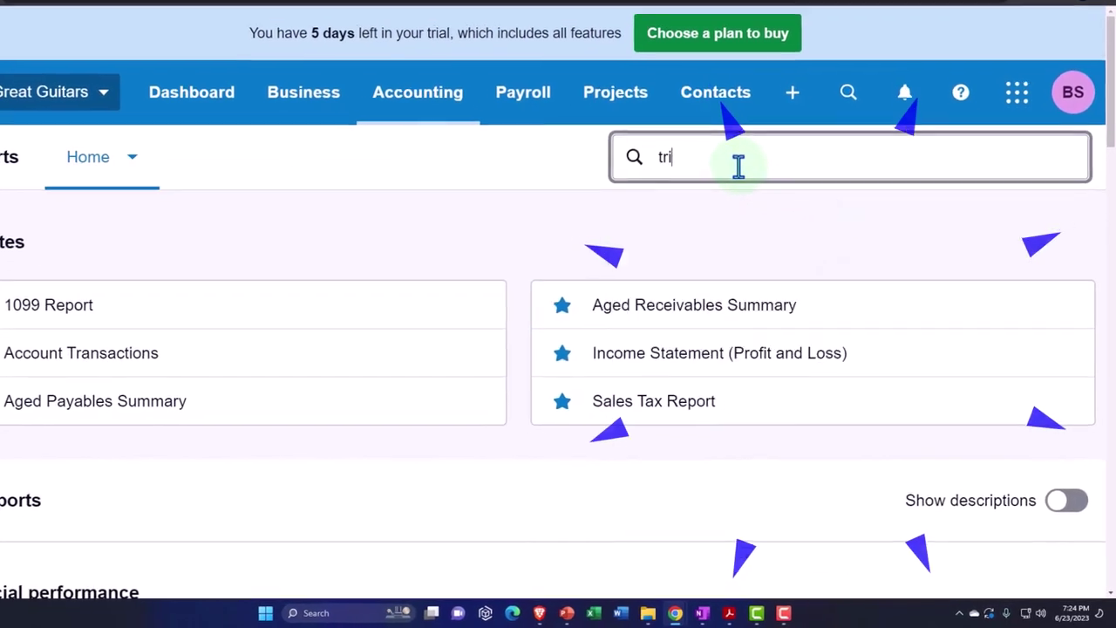
{"action": "left_click", "coordinate": [713, 255]}
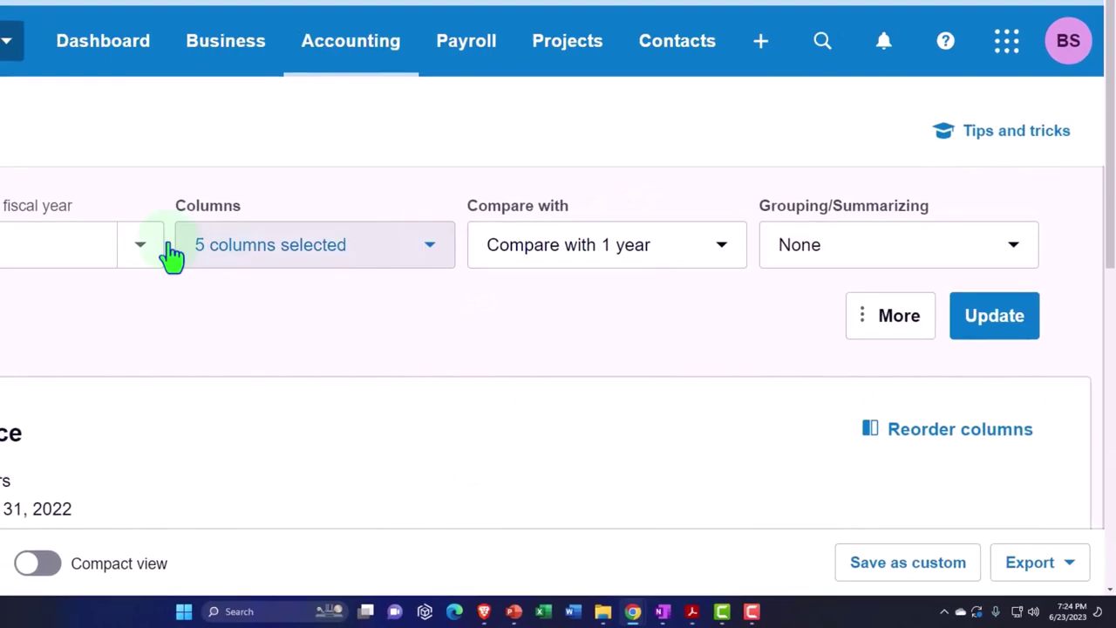
Set the Trial Balance date to December 31, 2023 and rerun the report.
{"action": "left_click", "coordinate": [139, 247]}
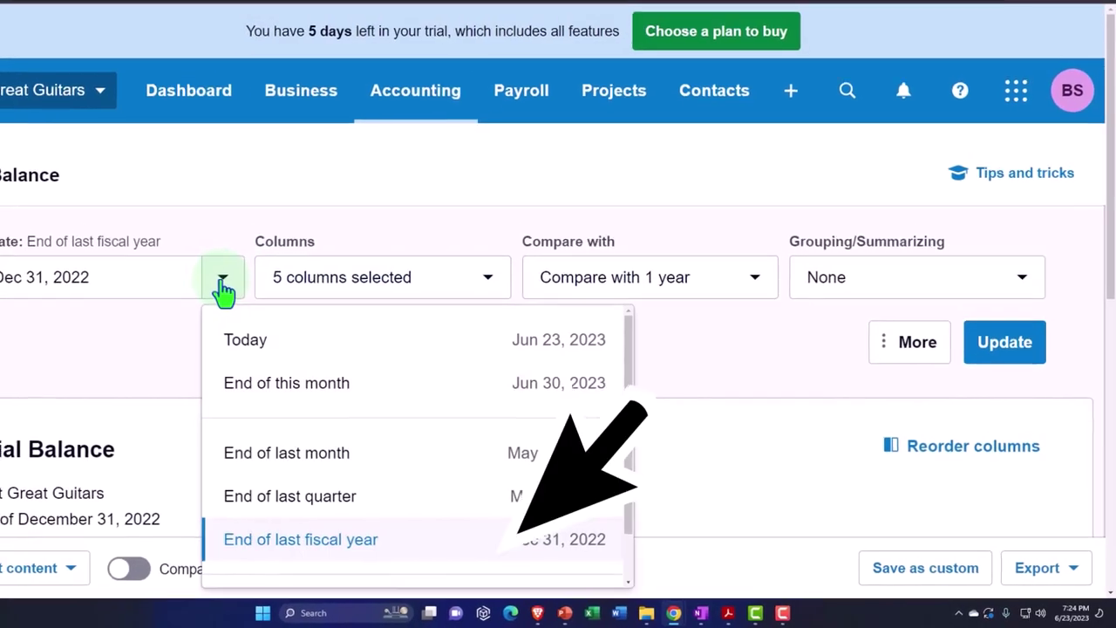
{"action": "scroll", "coordinate": [210, 374], "scroll_direction": "down", "scroll_amount": 1}
{"action": "left_click", "coordinate": [348, 571]}
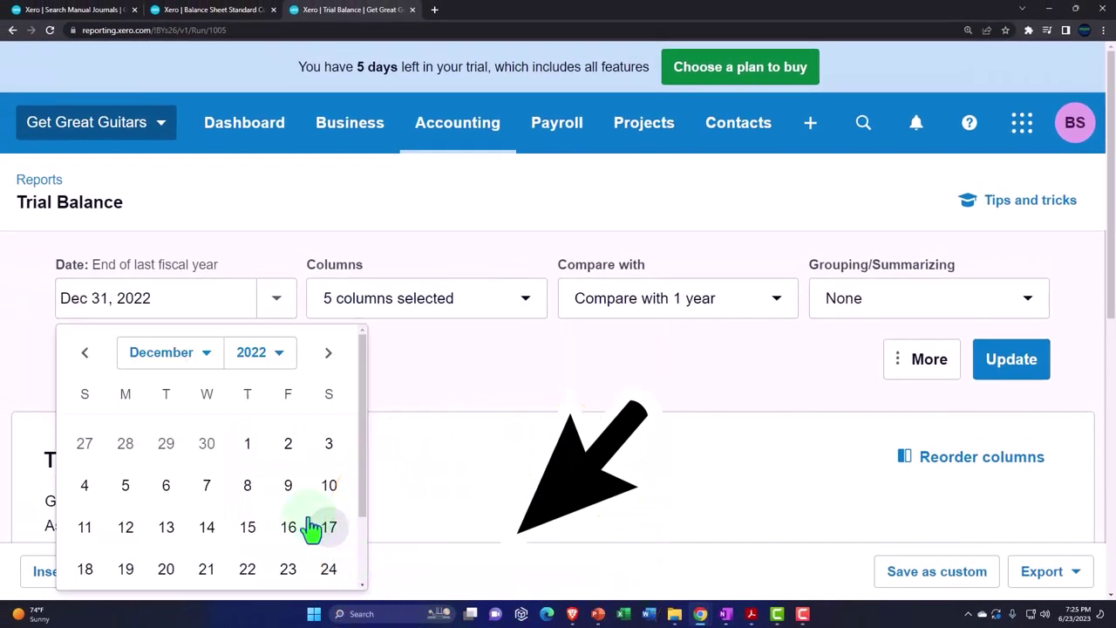
{"action": "left_click", "coordinate": [262, 353]}
{"action": "left_click", "coordinate": [248, 193]}
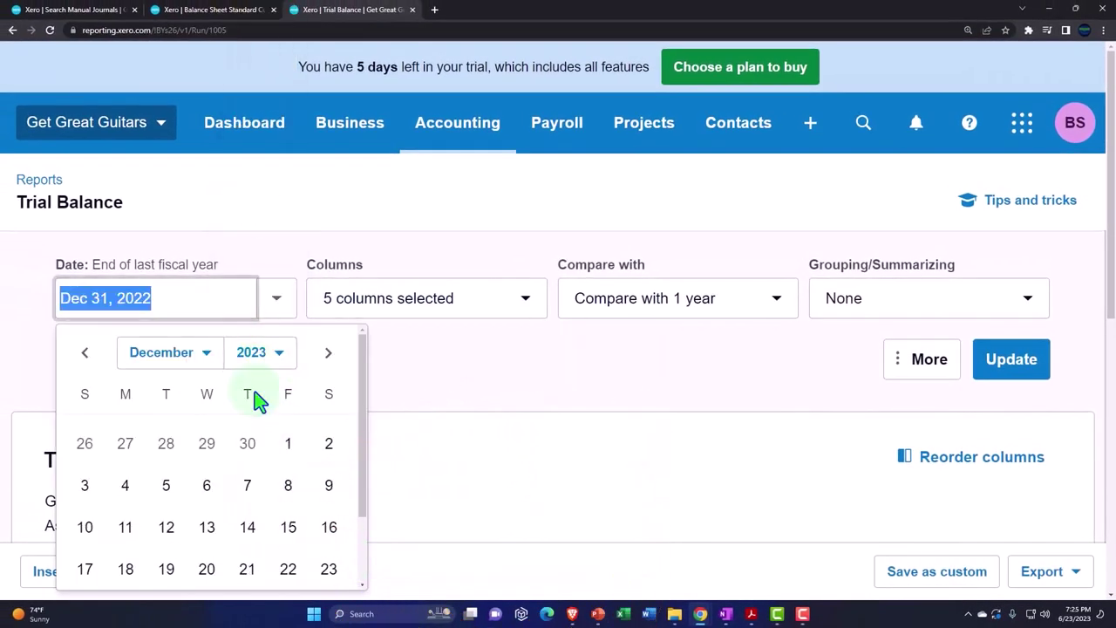
{"action": "scroll", "coordinate": [255, 419], "scroll_direction": "down", "scroll_amount": 2}
{"action": "left_click", "coordinate": [87, 562]}
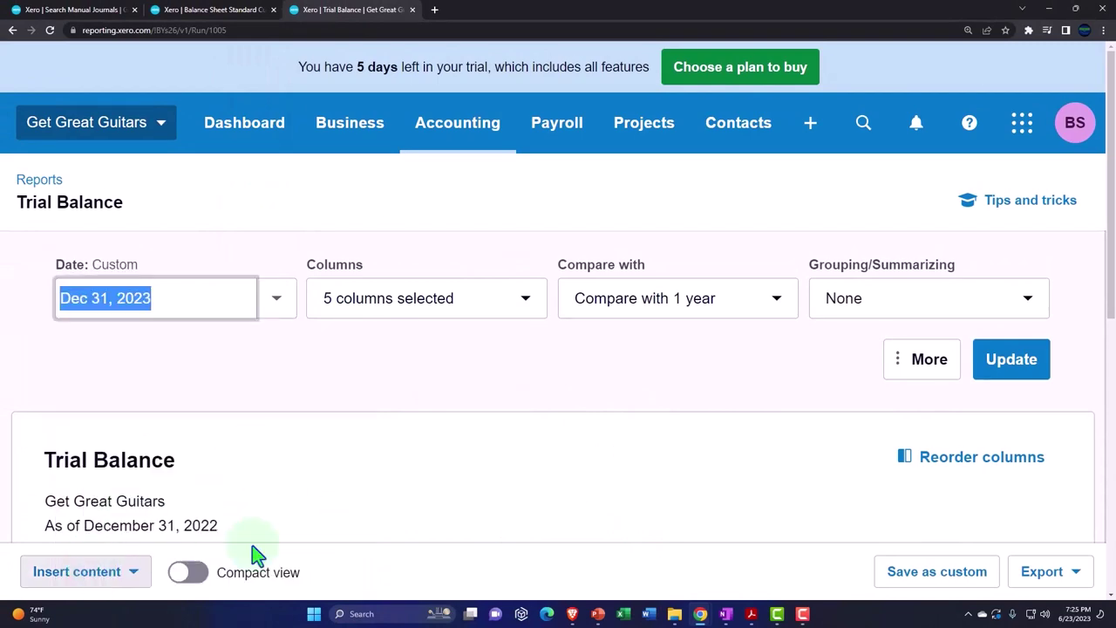
{"action": "left_click", "coordinate": [991, 366]}
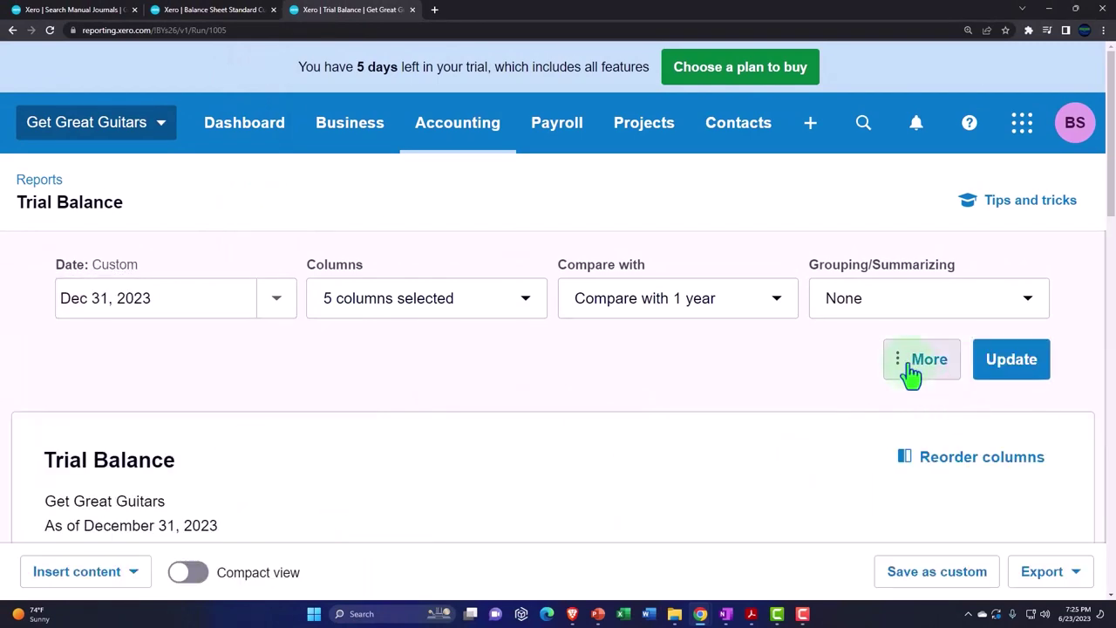
Scroll through the trial balance accounts down to the balanced 304,569.14 totals.
{"action": "scroll", "coordinate": [910, 374], "scroll_direction": "down", "scroll_amount": 3}
{"action": "scroll", "coordinate": [909, 374], "scroll_direction": "down", "scroll_amount": 2}
{"action": "mouse_move", "coordinate": [909, 374]}
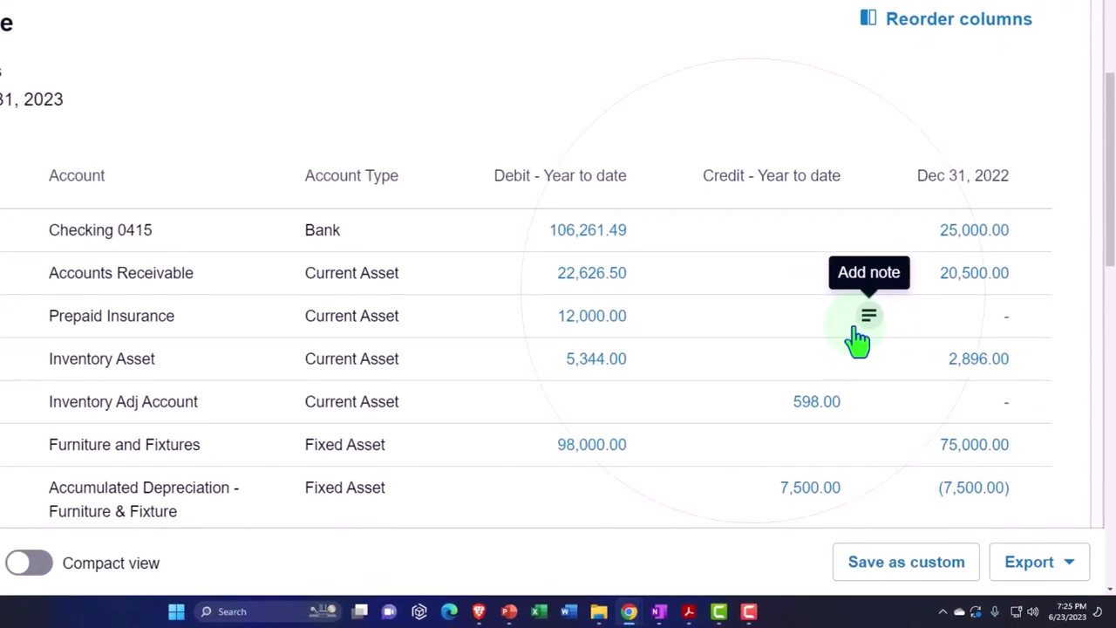
{"action": "scroll", "coordinate": [841, 336], "scroll_direction": "down", "scroll_amount": 1}
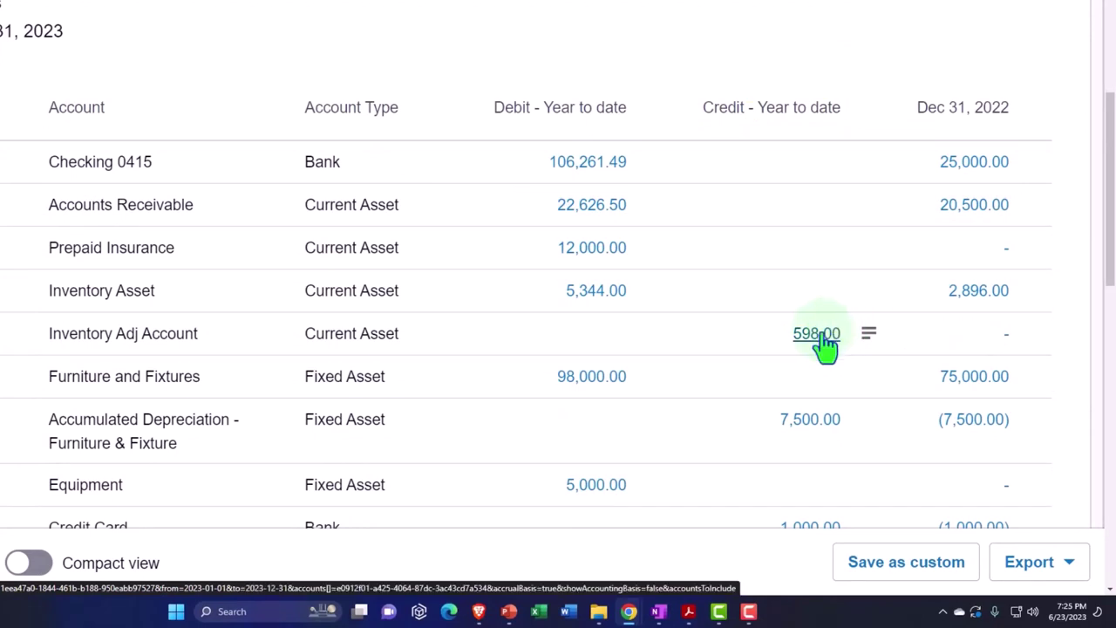
{"action": "scroll", "coordinate": [800, 364], "scroll_direction": "down", "scroll_amount": 1}
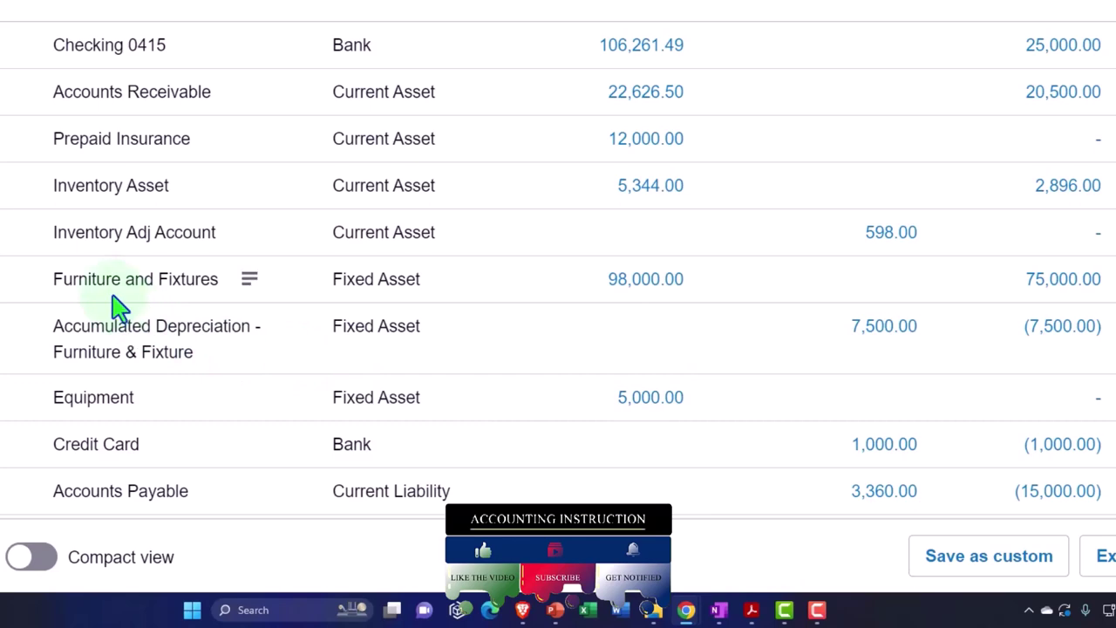
{"action": "scroll", "coordinate": [119, 305], "scroll_direction": "down", "scroll_amount": 3}
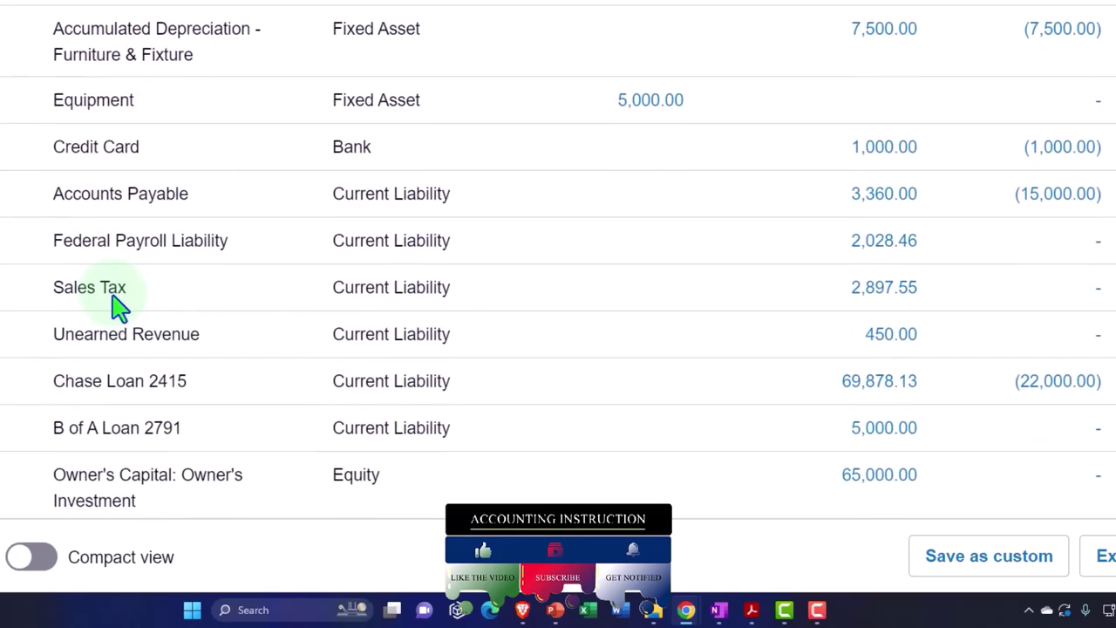
{"action": "scroll", "coordinate": [120, 306], "scroll_direction": "down", "scroll_amount": 3}
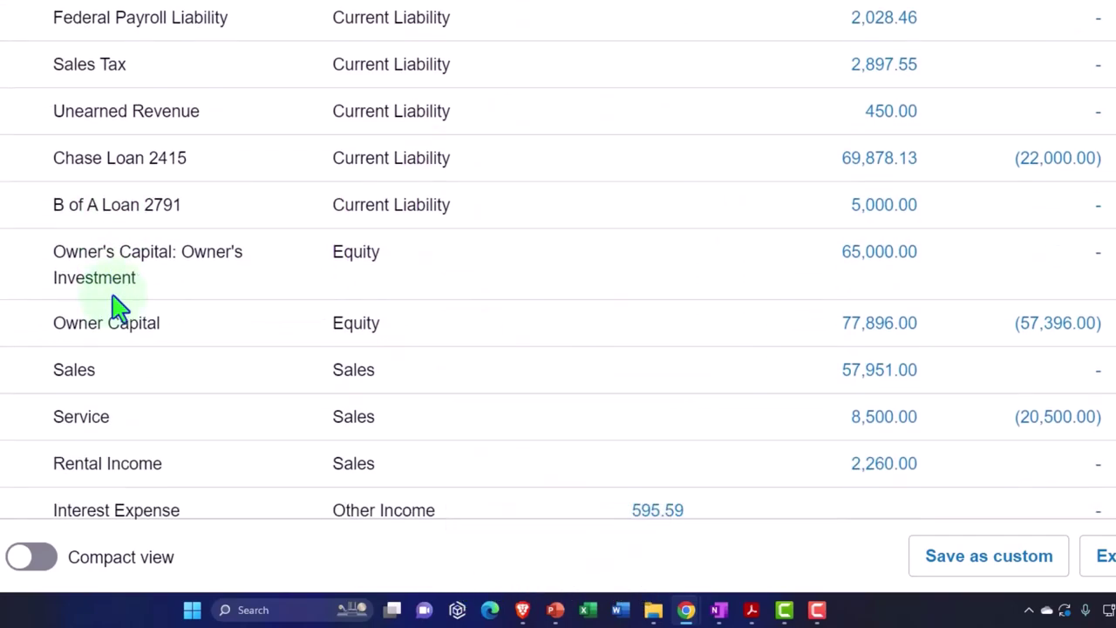
{"action": "scroll", "coordinate": [119, 305], "scroll_direction": "down", "scroll_amount": 2}
{"action": "scroll", "coordinate": [117, 304], "scroll_direction": "down", "scroll_amount": 3}
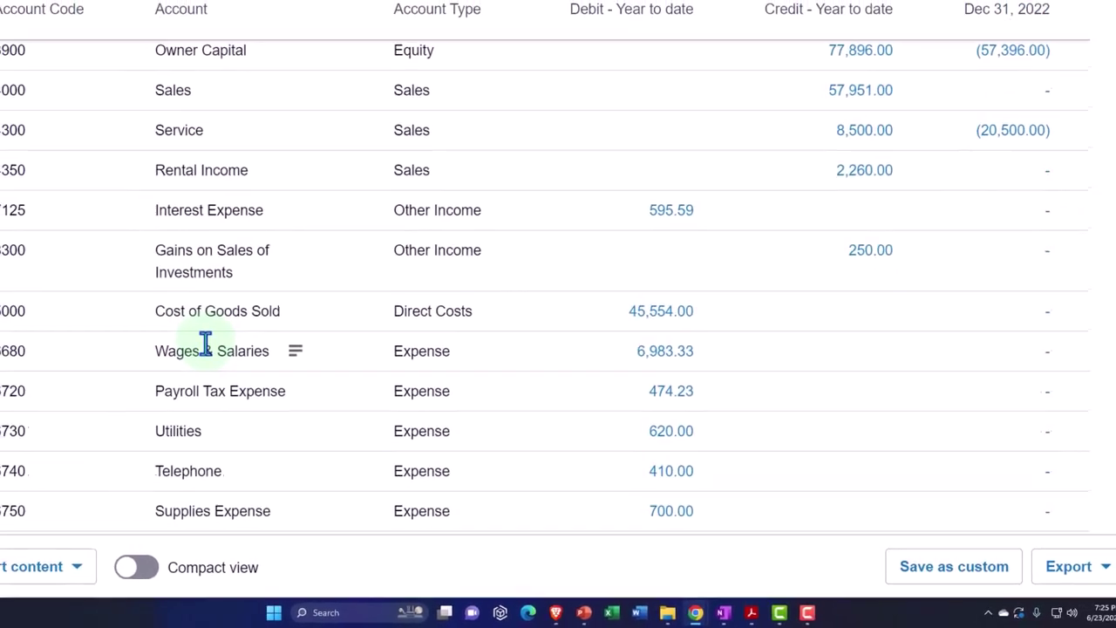
{"action": "scroll", "coordinate": [201, 384], "scroll_direction": "down", "scroll_amount": 1}
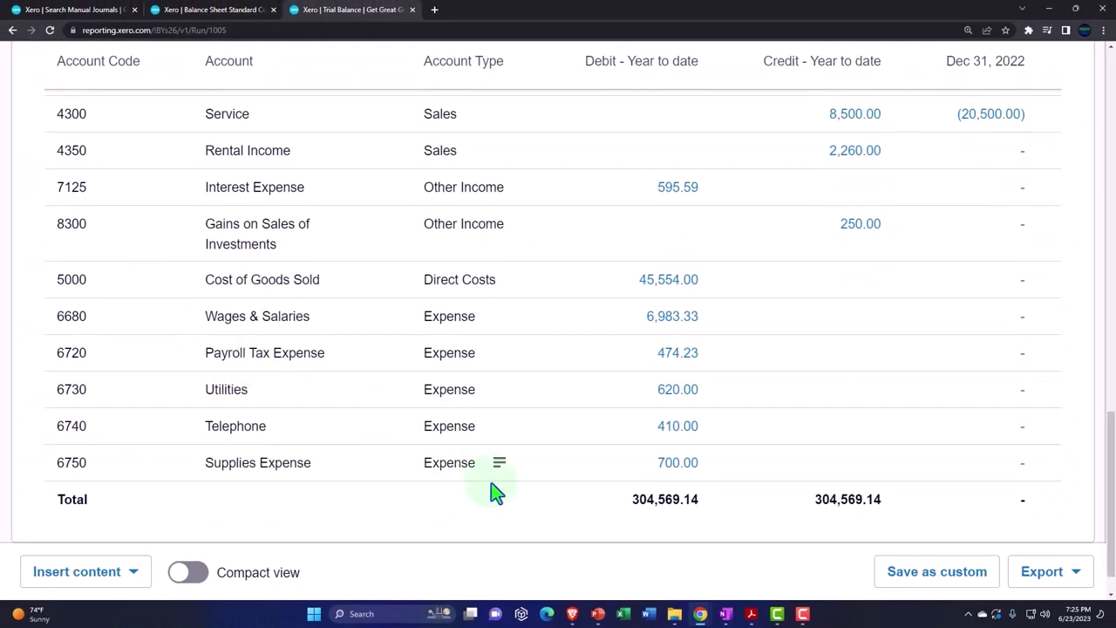